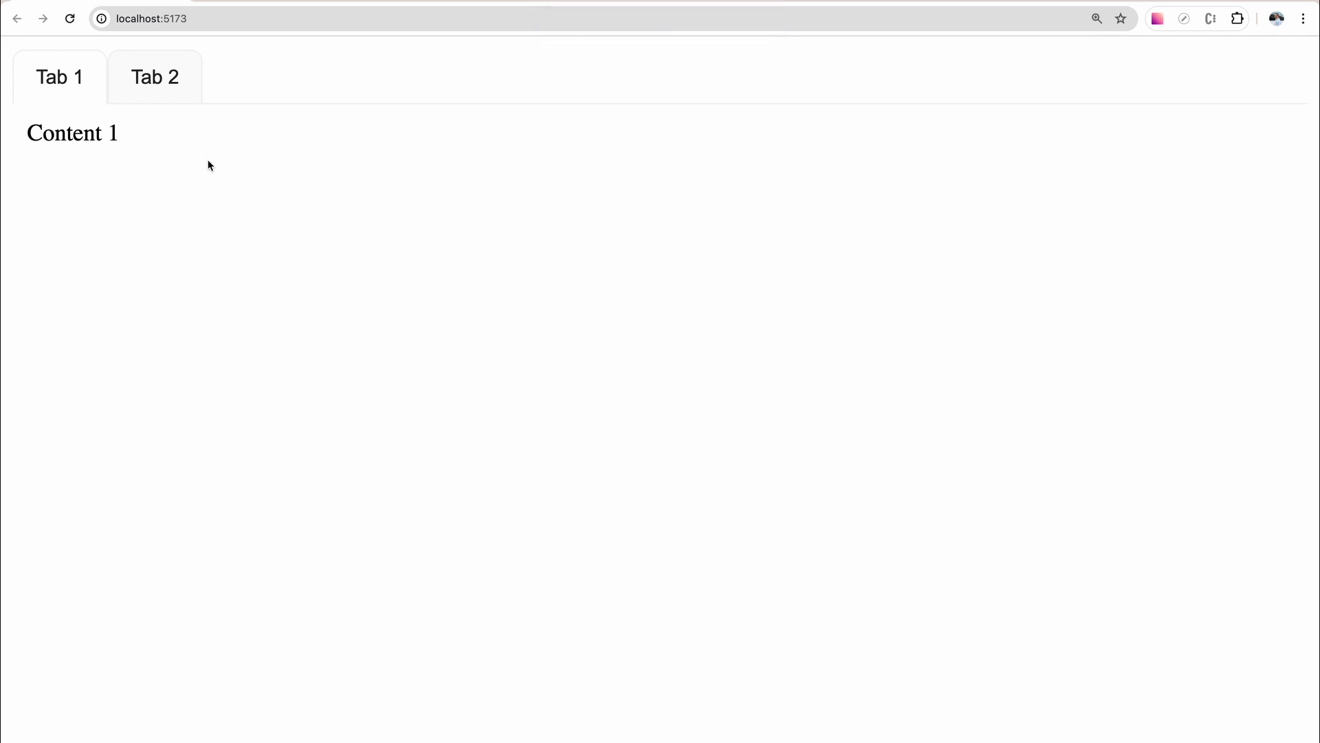
# Step: Switch the local Tabs demo between Content 1 and Content 2, selecting the Content 2 text
pyautogui.click(160, 81)
pyautogui.click(73, 82)
pyautogui.click(83, 83)
pyautogui.moveTo(122, 134); pyautogui.dragTo(28, 134)
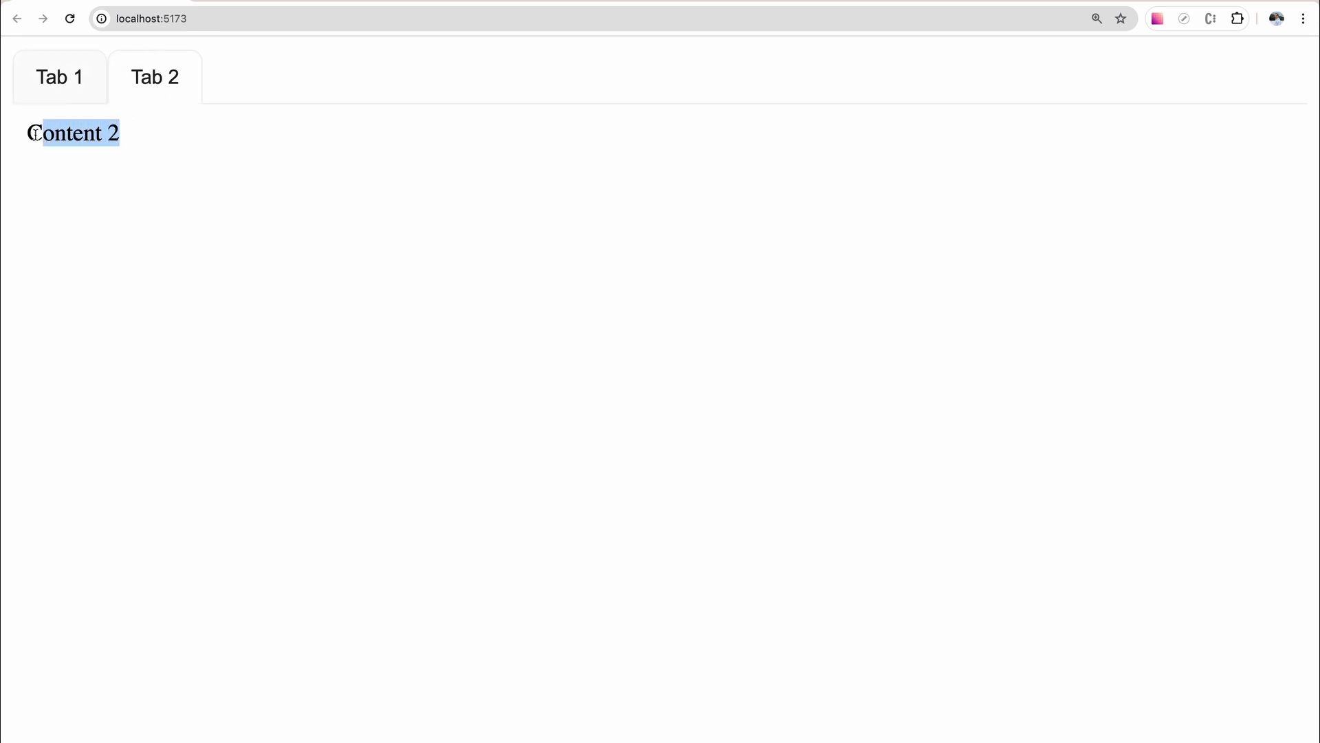
pyautogui.click(70, 91)
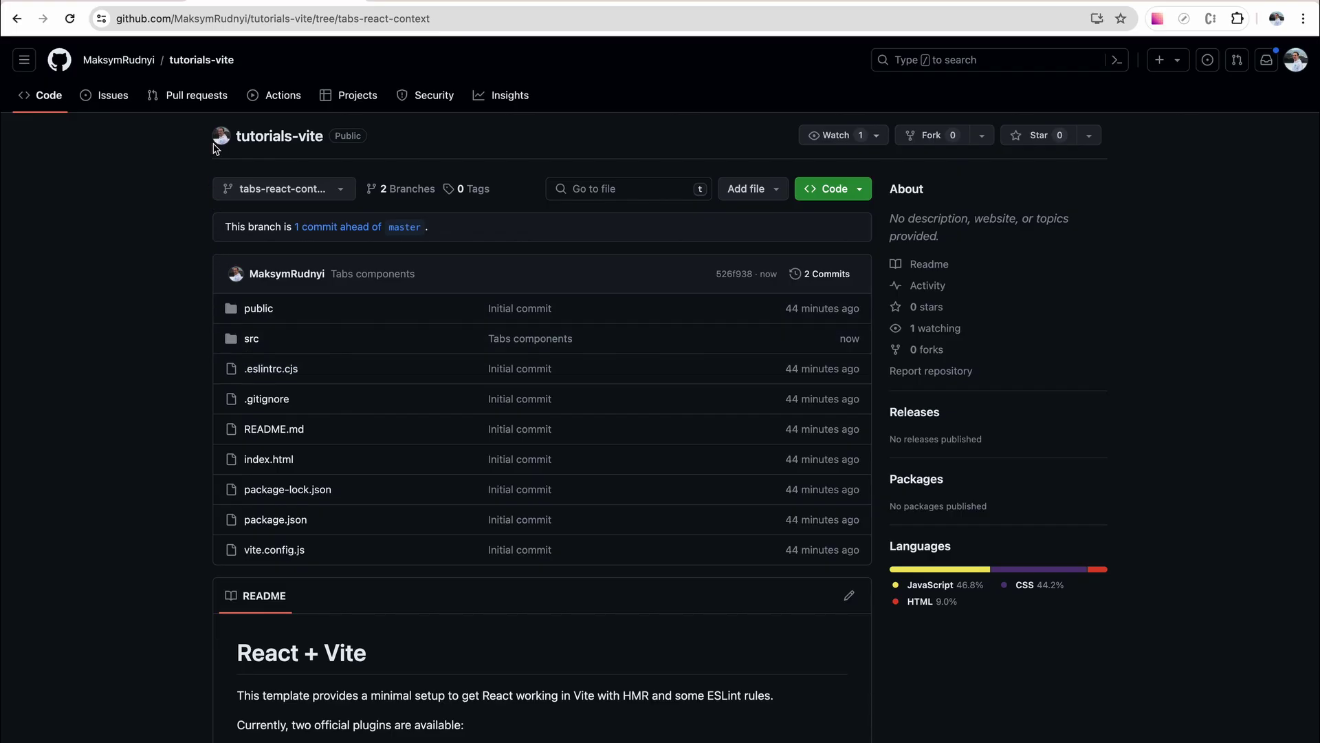
# Step: Check the tutorials-vite branch list, then visit the repository owner's profile page
pyautogui.click(290, 192)
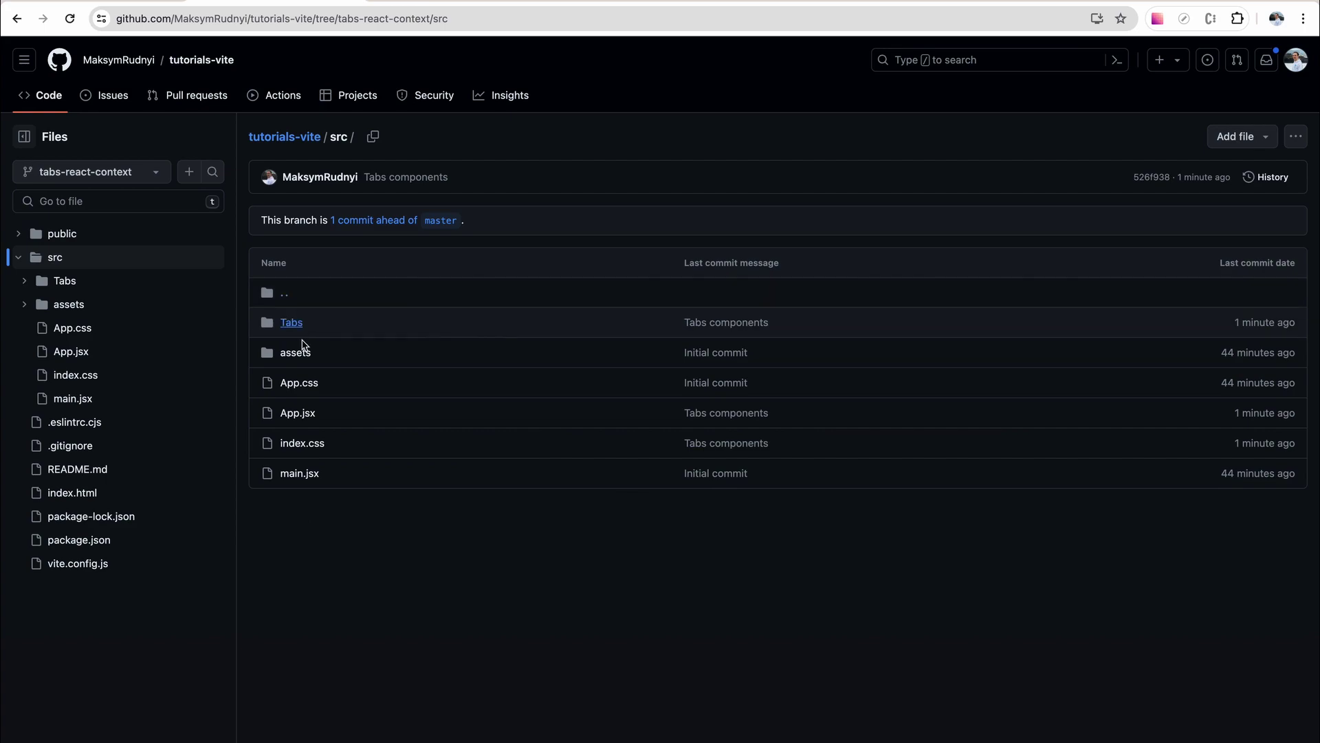
pyautogui.click(119, 60)
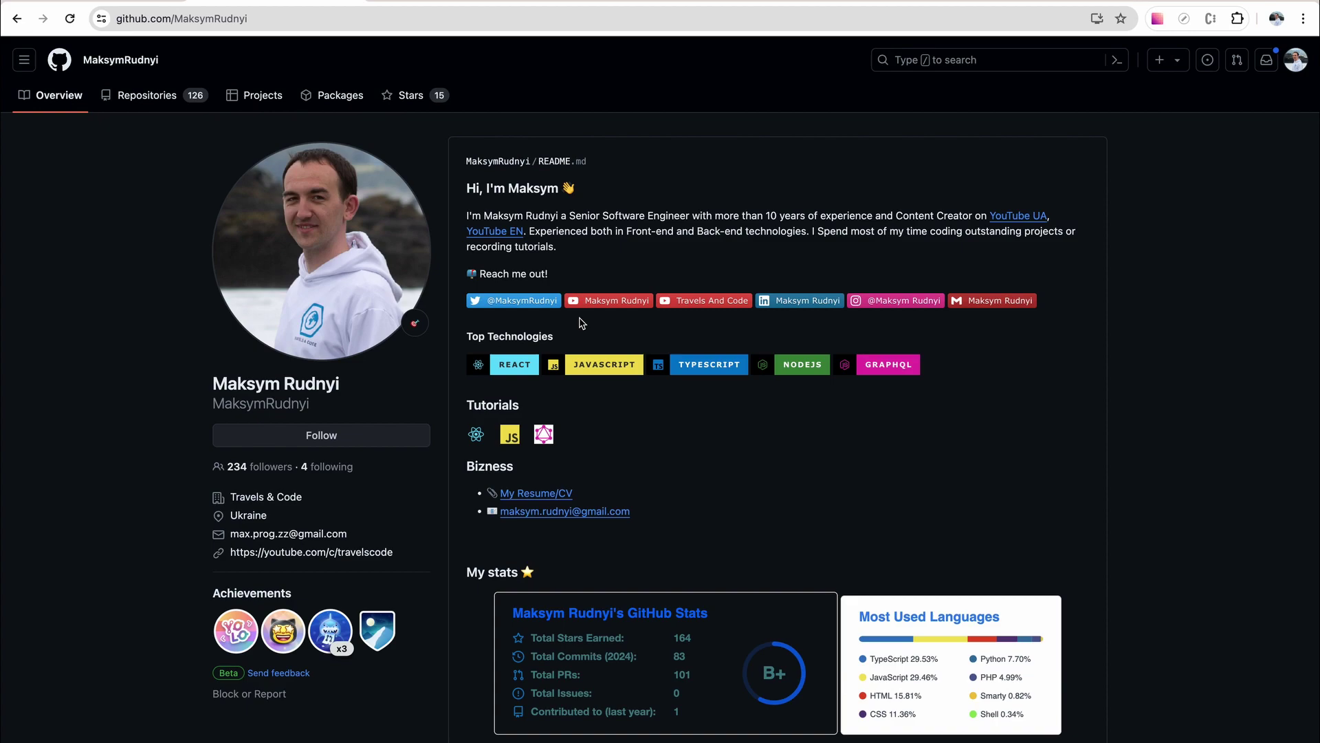
pyautogui.scroll(-3, 579, 322)
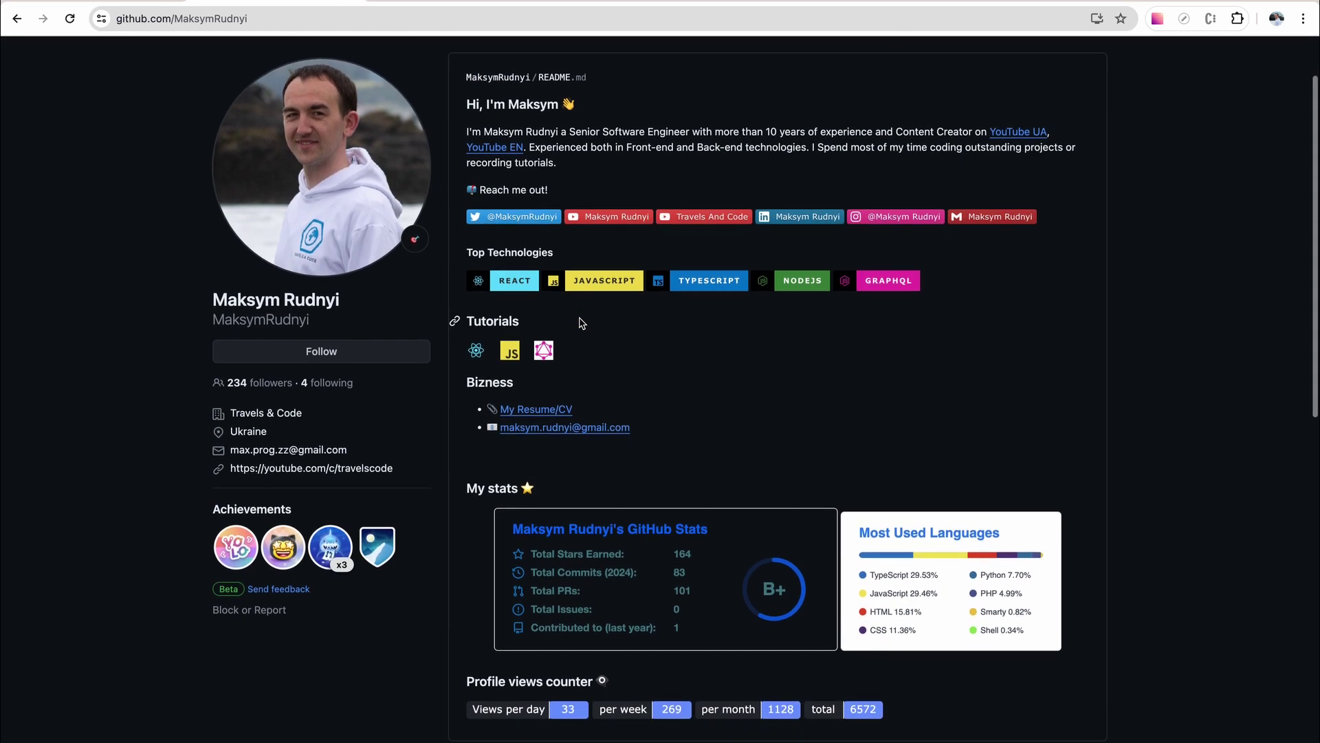
pyautogui.scroll(3, 580, 322)
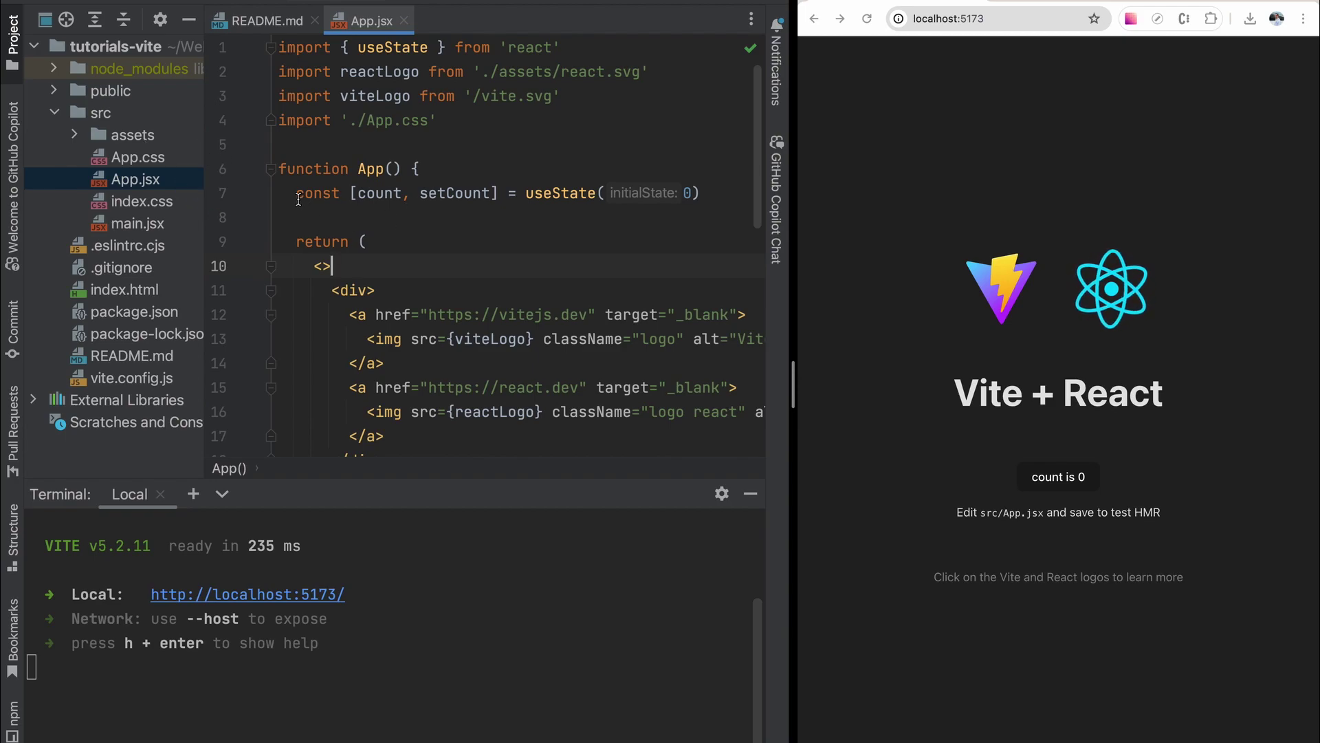
# Step: Cut the count state, starter markup and unused imports from App.jsx so the page shows 'Tabs'
pyautogui.tripleClick(306, 197)
pyautogui.hotkey('ctrl', 'x')
pyautogui.scroll(-4, 327, 269)
pyautogui.hotkey('ctrl', 'x')
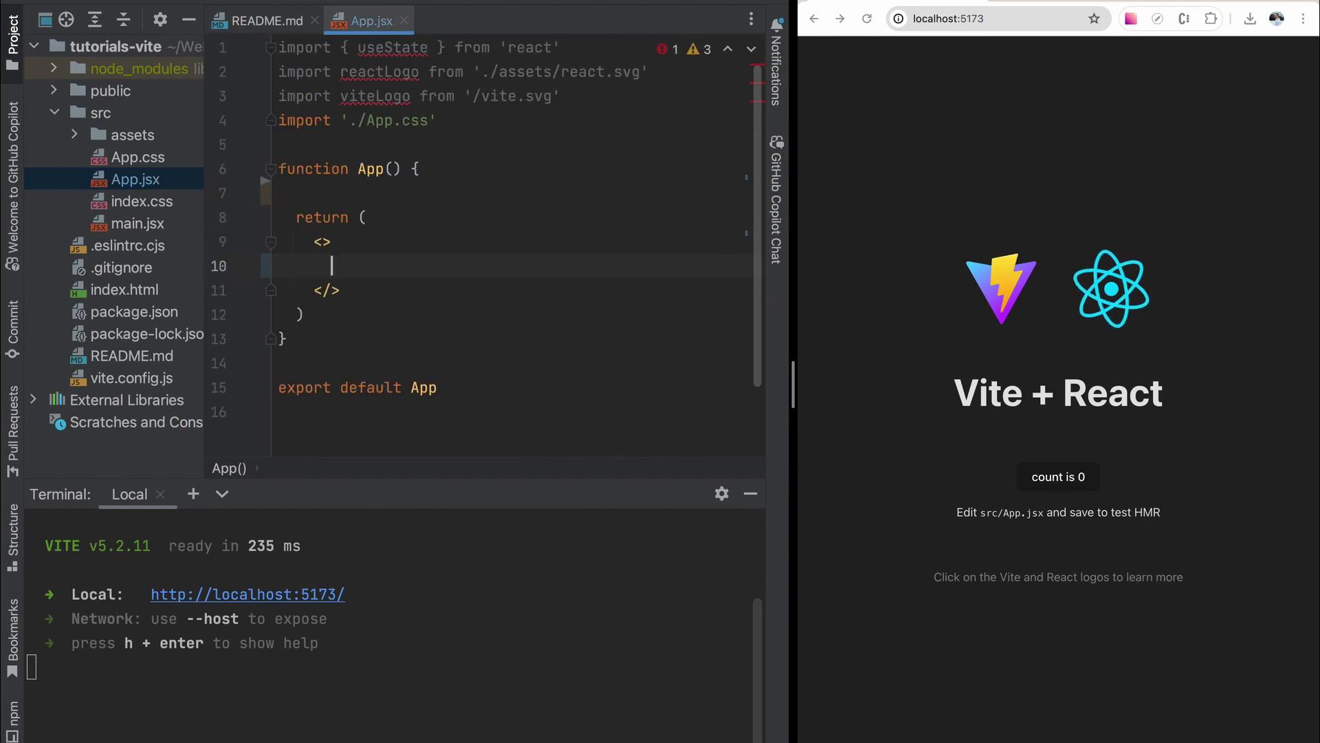
pyautogui.press('Delete')
pyautogui.click(141, 201)
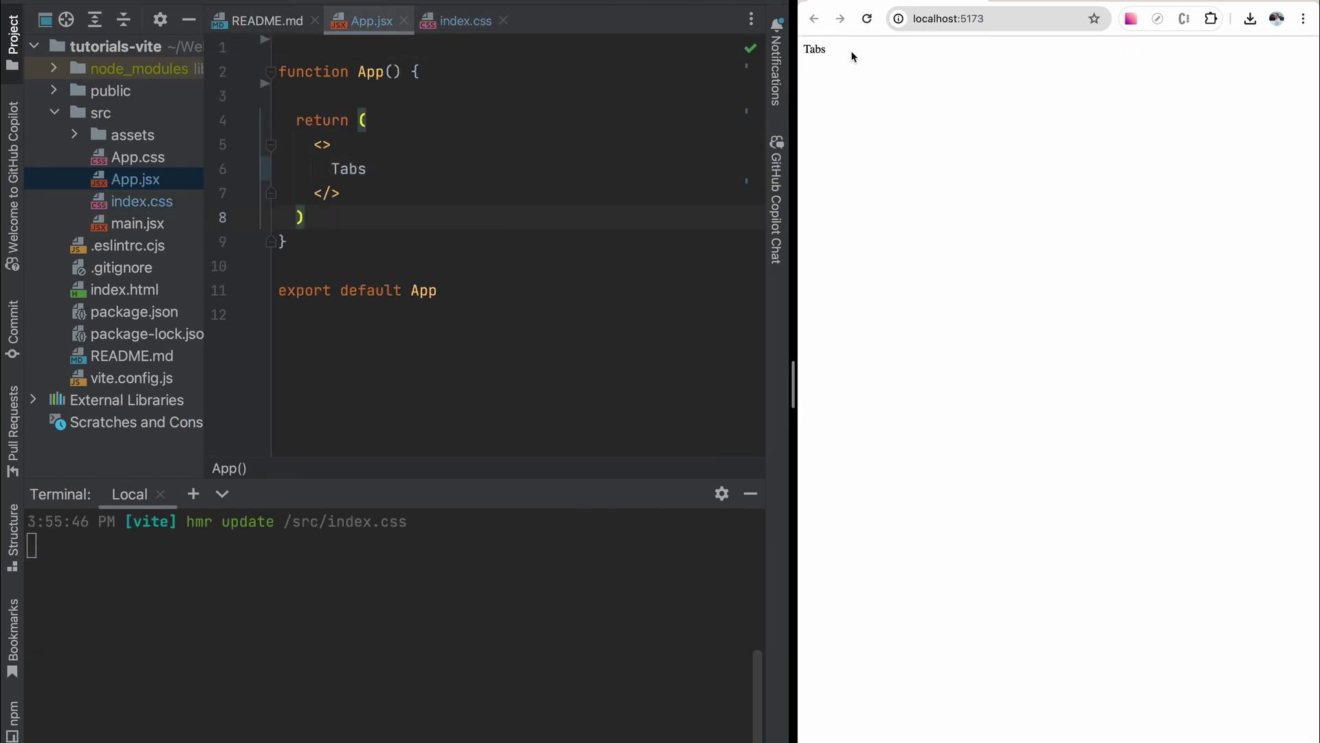
pyautogui.doubleClick(815, 48)
# Step: Create a Tabs directory inside src
pyautogui.rightClick(108, 115)
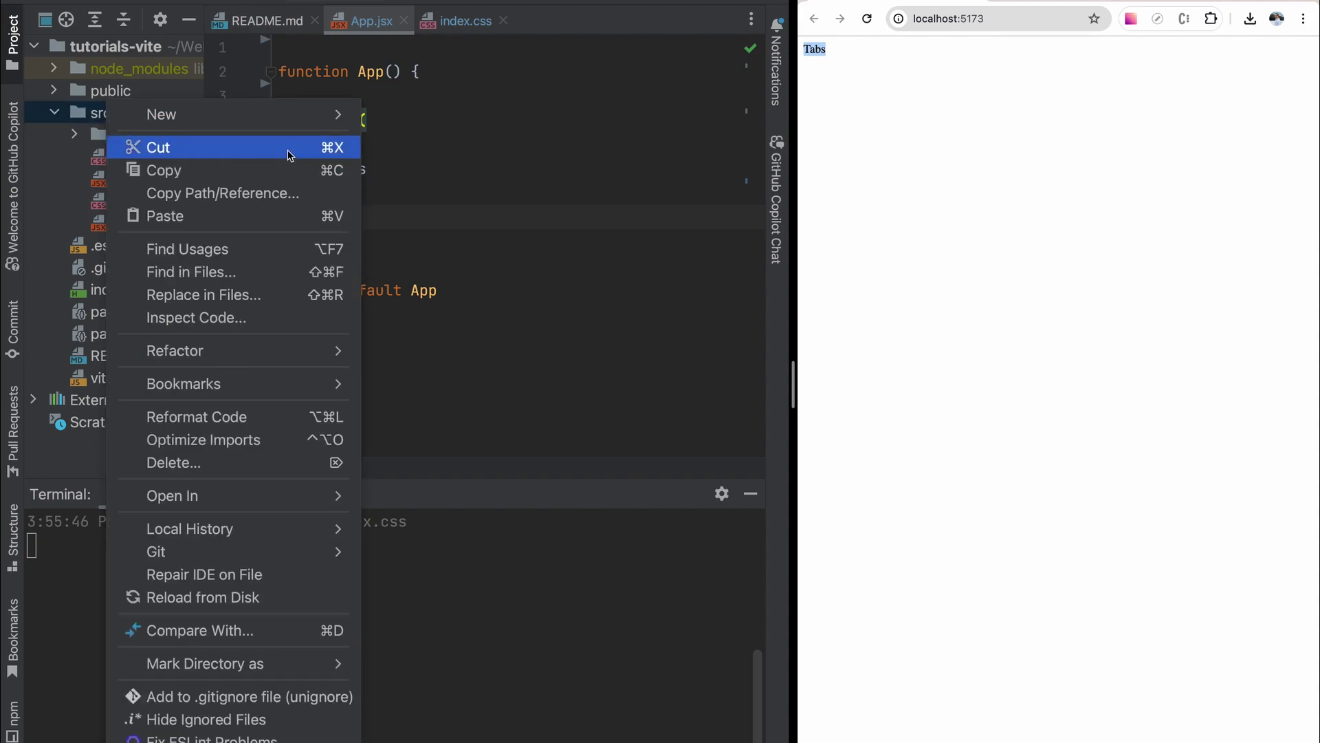
pyautogui.click(418, 156)
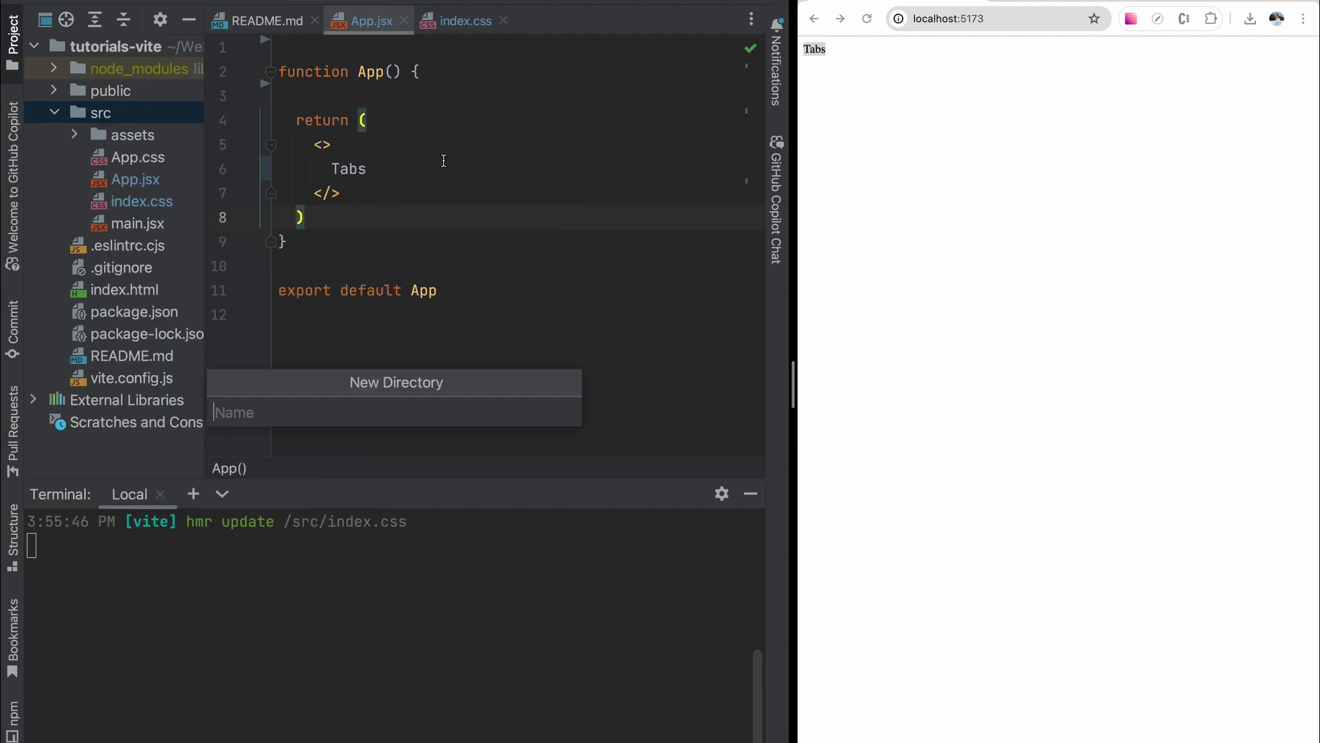
pyautogui.write('Tabs')
pyautogui.press('Return')
# Step: Add an empty TabsContext.jsx file inside the Tabs folder
pyautogui.rightClick(132, 157)
pyautogui.click(467, 113)
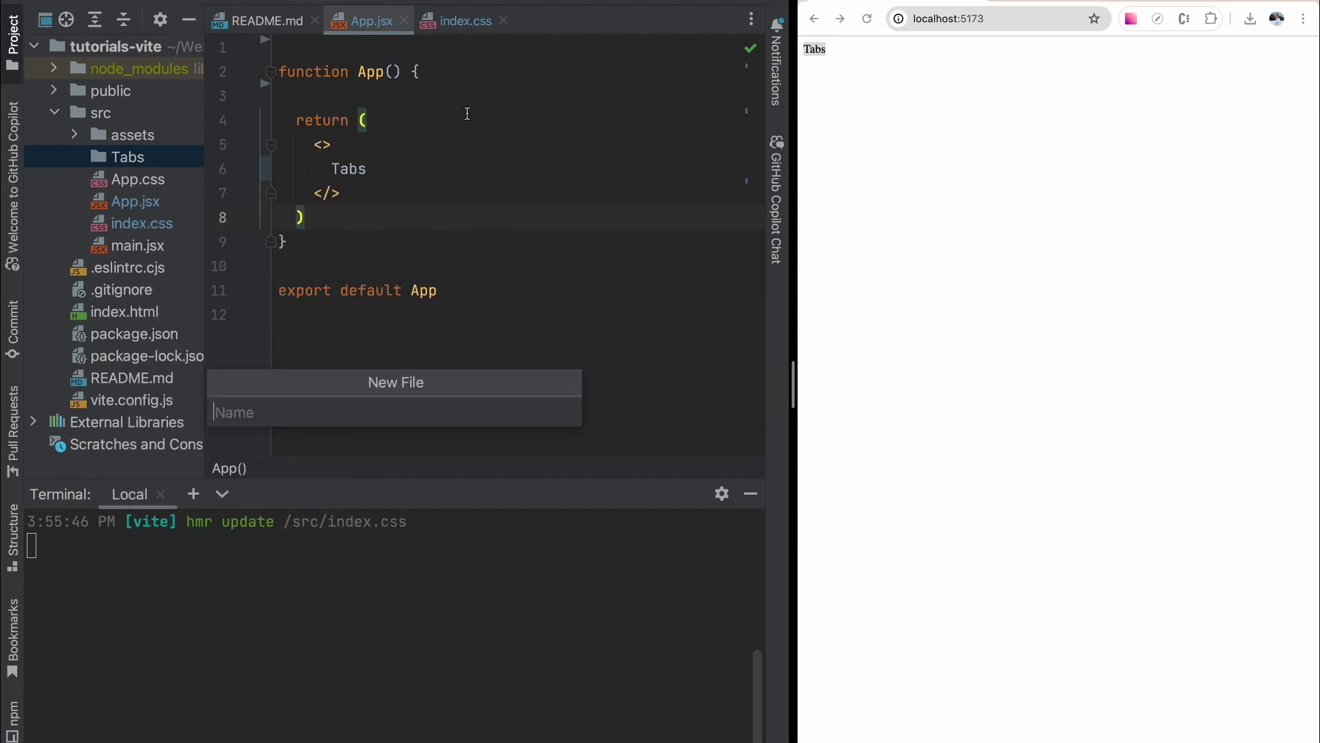
pyautogui.write('Ta')
pyautogui.write('ba')
pyautogui.write('ntext.jsx')
pyautogui.press('Return')
pyautogui.press('Return')
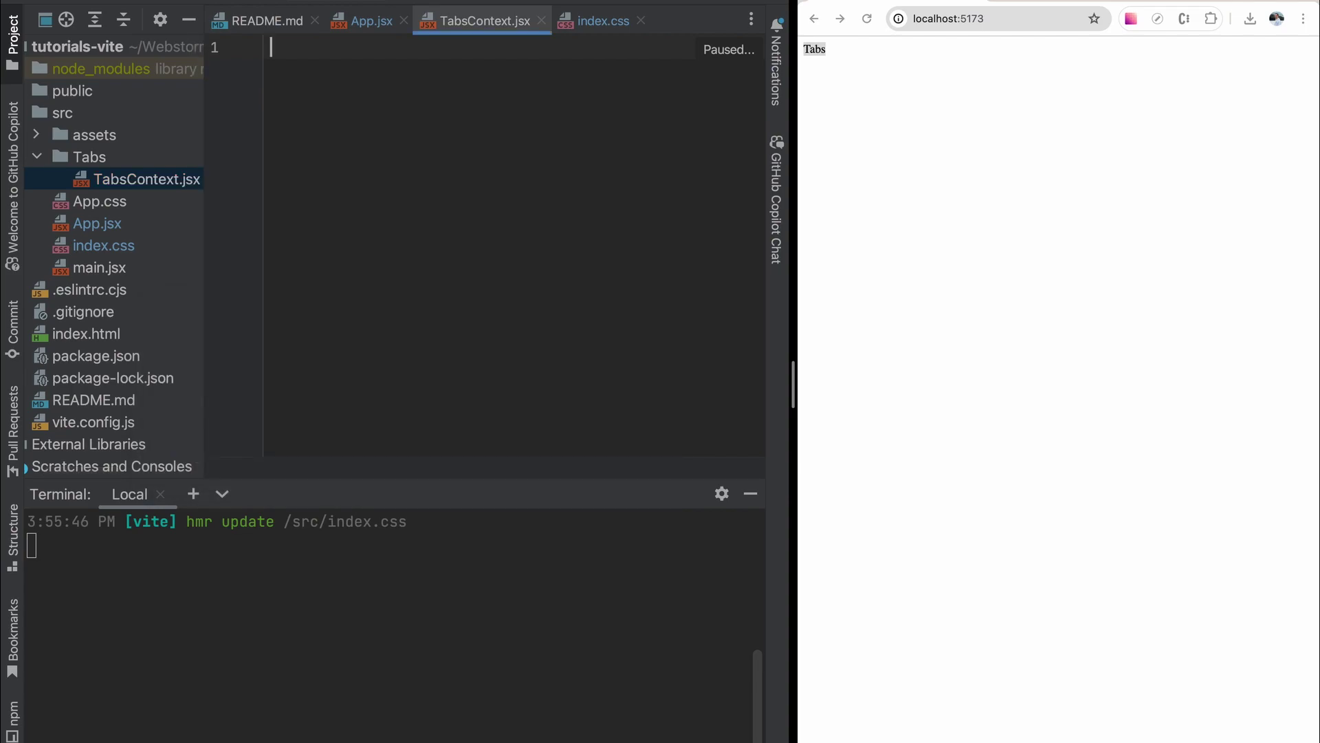
pyautogui.write('import React, {create')
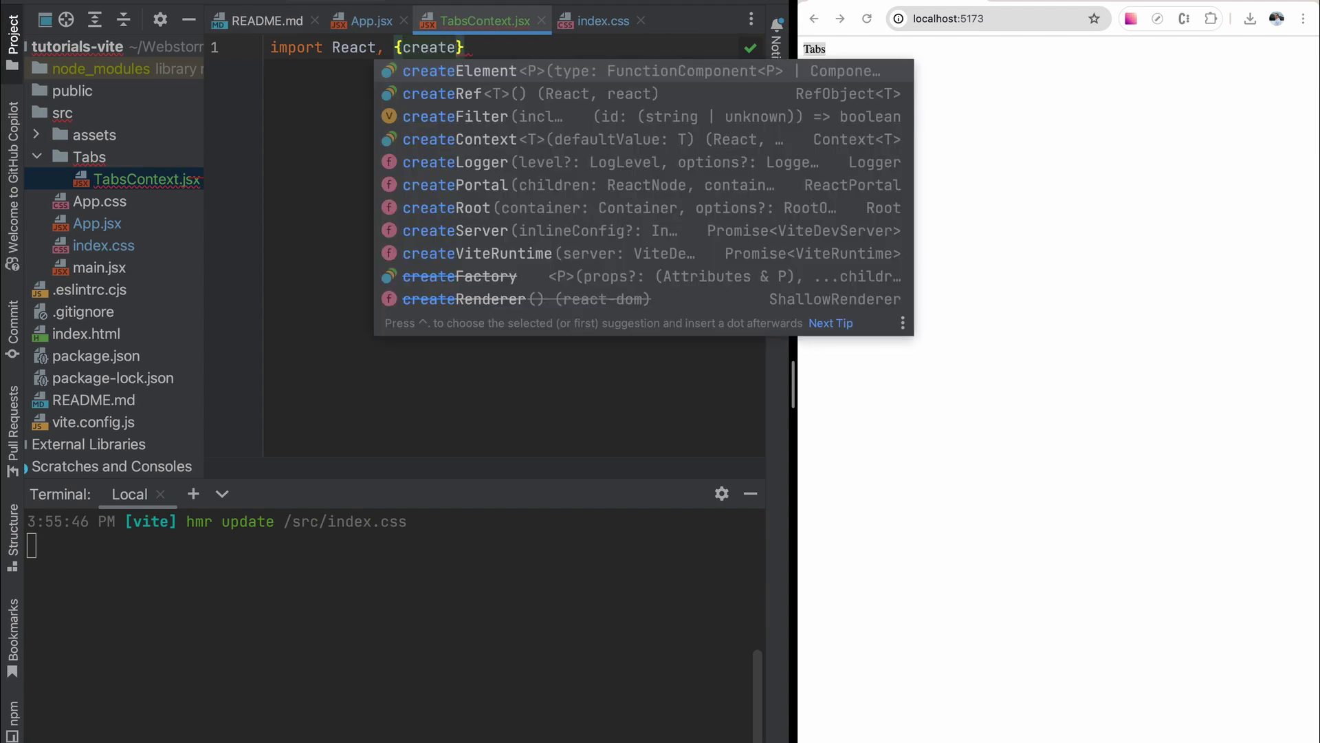
pyautogui.write('Co')
# Step: Import createContext, useState and useContext from React in TabsContext.jsx
pyautogui.press('Return')
pyautogui.write(', ')
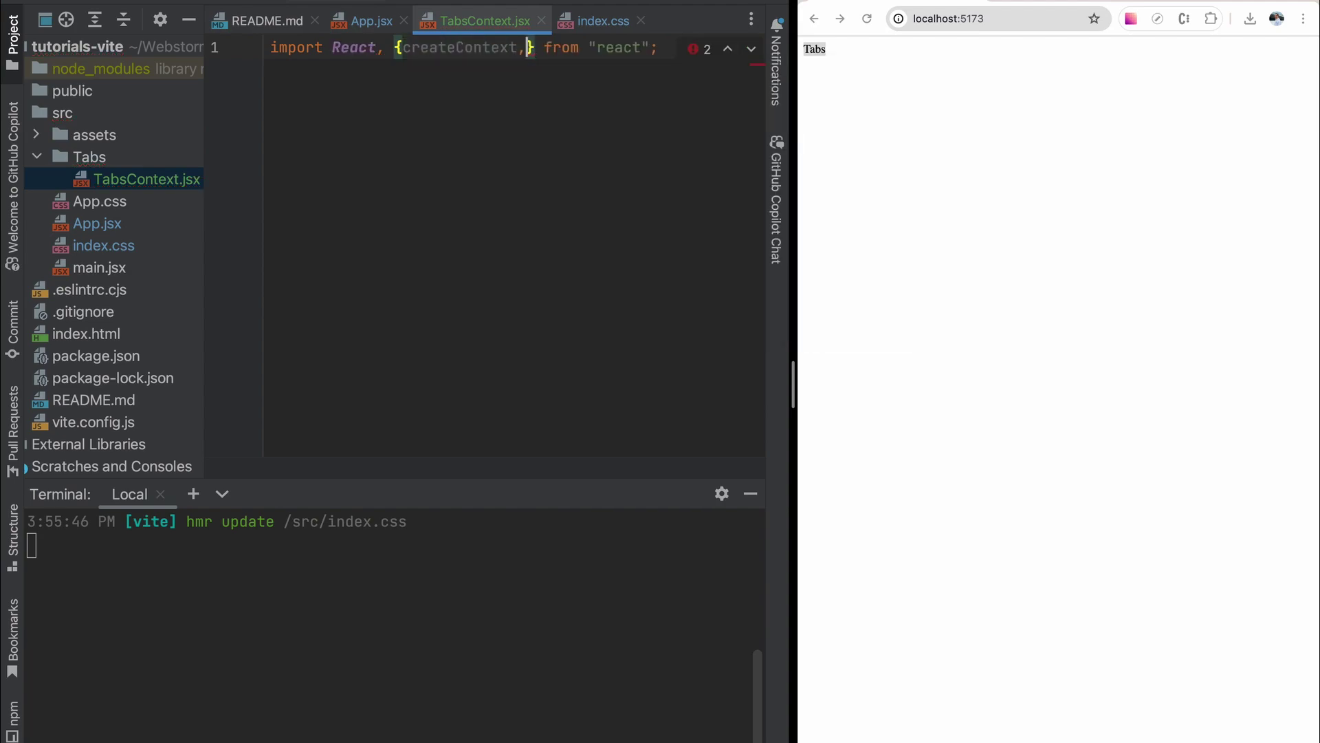
pyautogui.write('use')
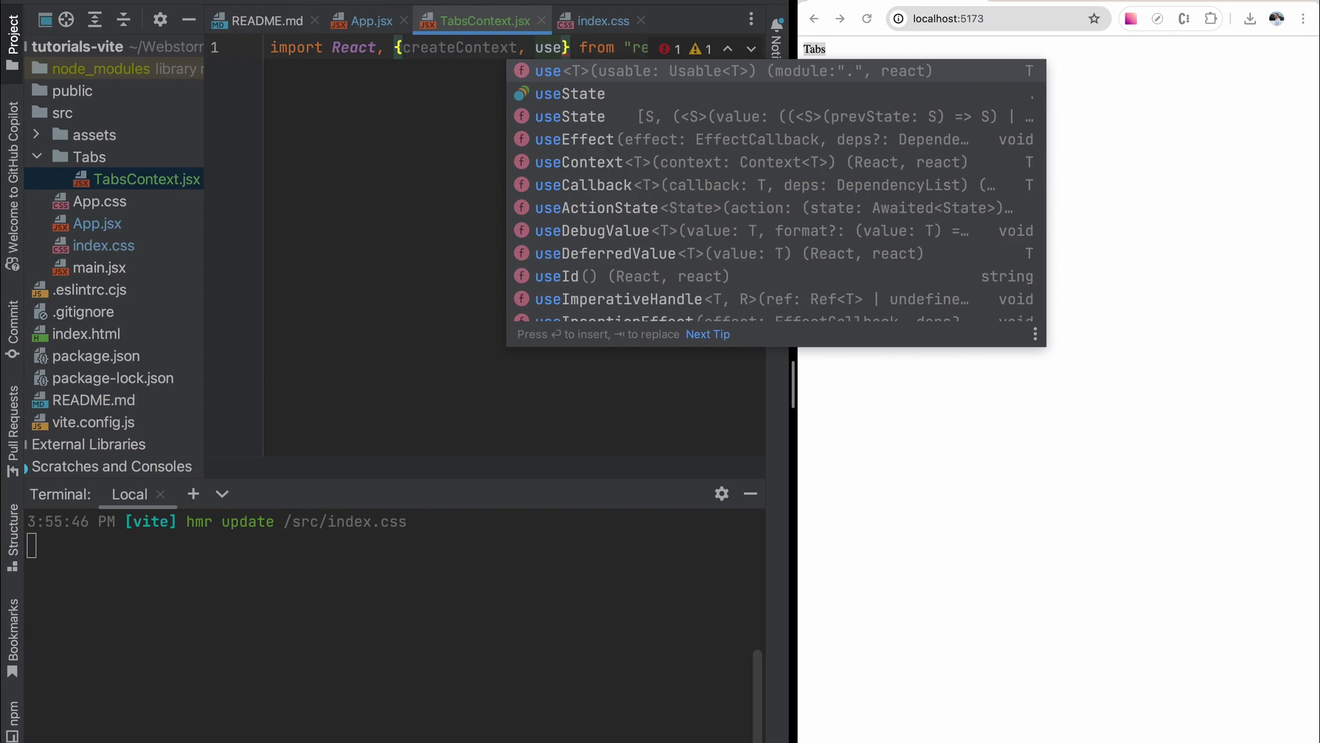
pyautogui.press('Down')
pyautogui.press('Return')
pyautogui.write(', us')
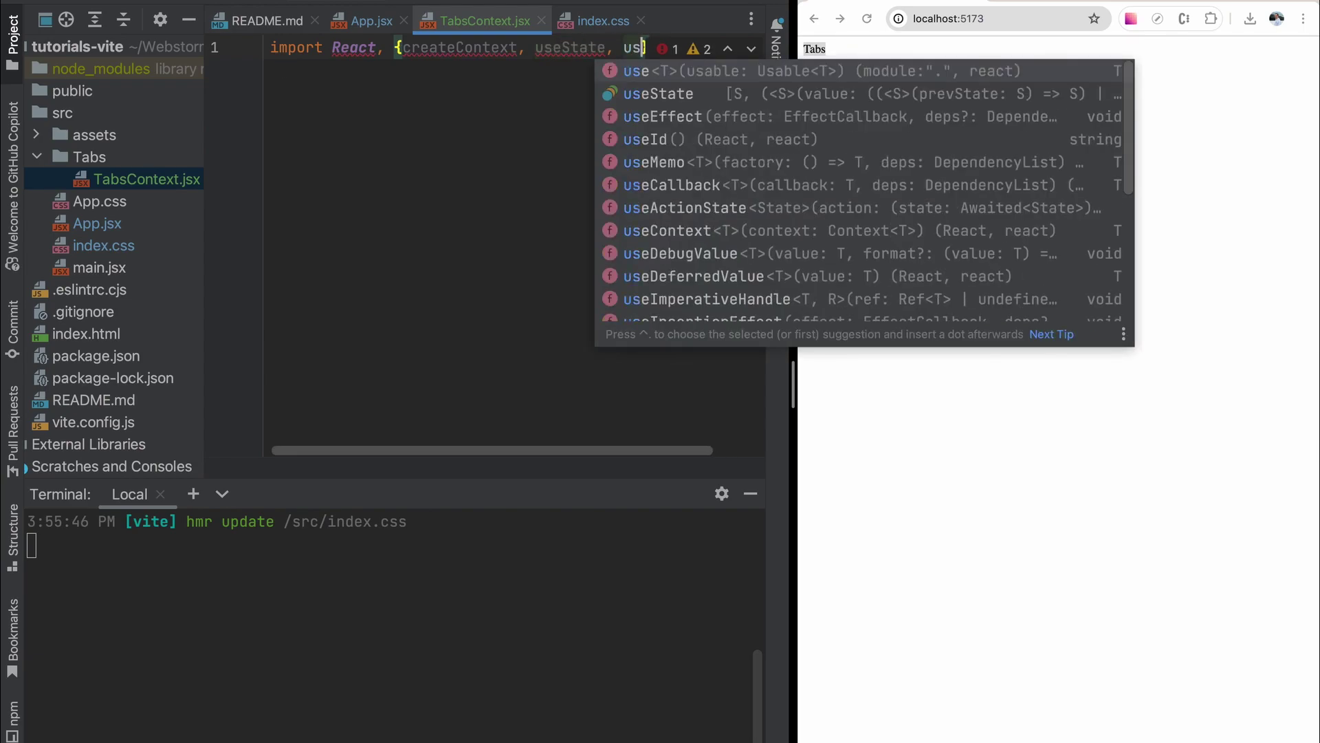
pyautogui.write('eContext} fro')
pyautogui.press('Return')
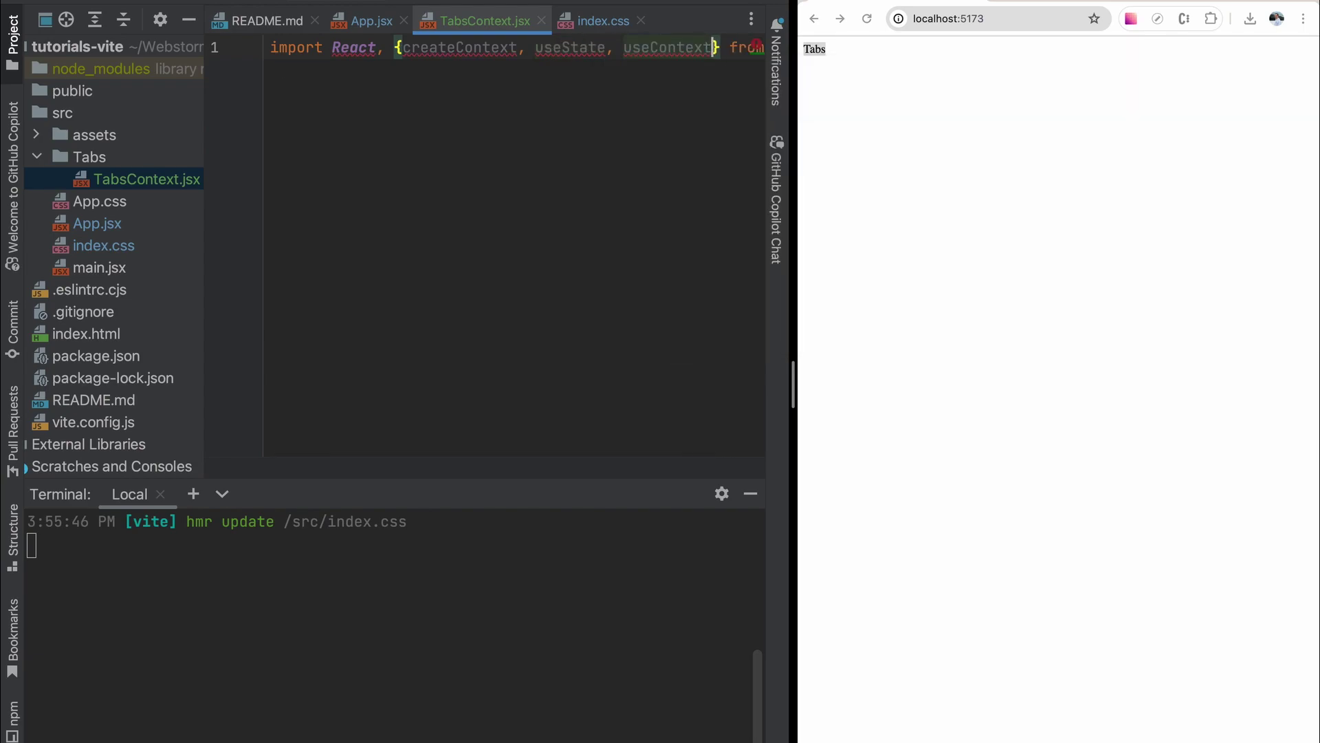
pyautogui.press('End')
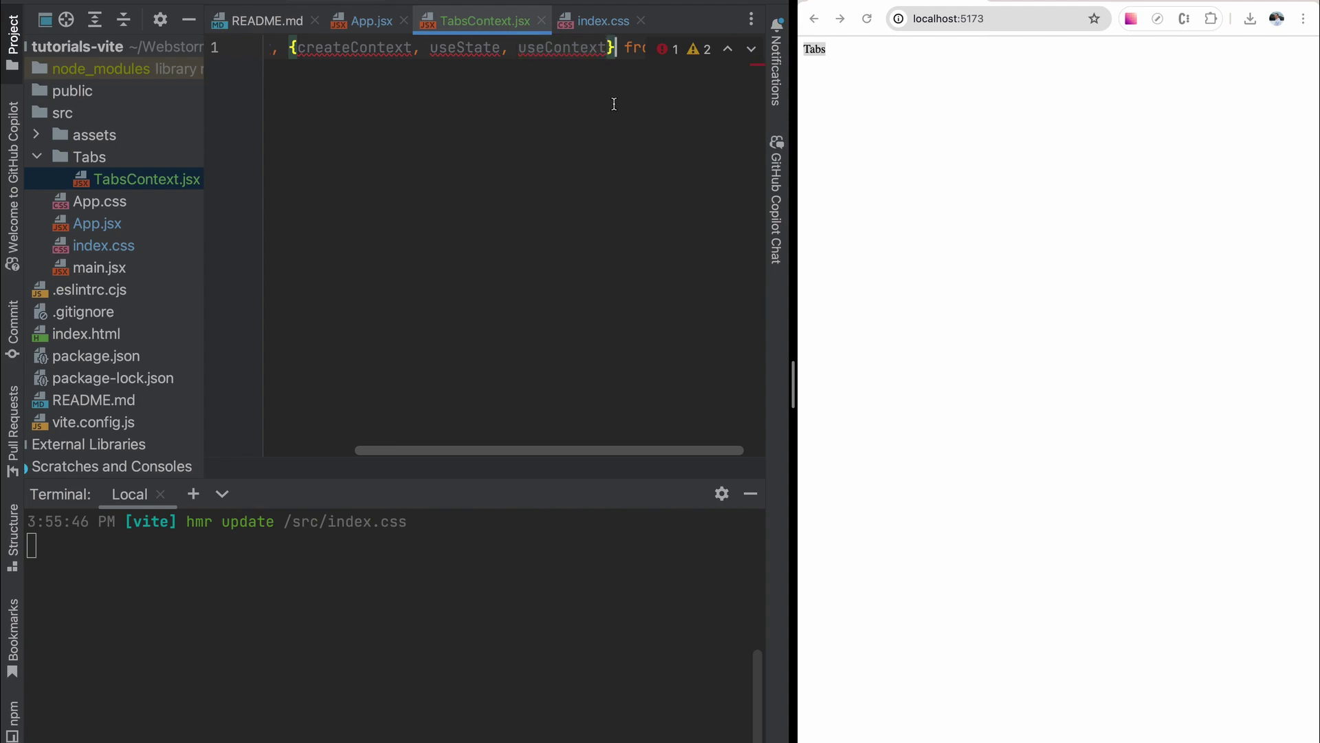
pyautogui.write('from "react"')
# Step: Declare TabsContext and an exported TabsProvider with activeTab state from defaultIndex
pyautogui.press('Return')
pyautogui.press('Return')
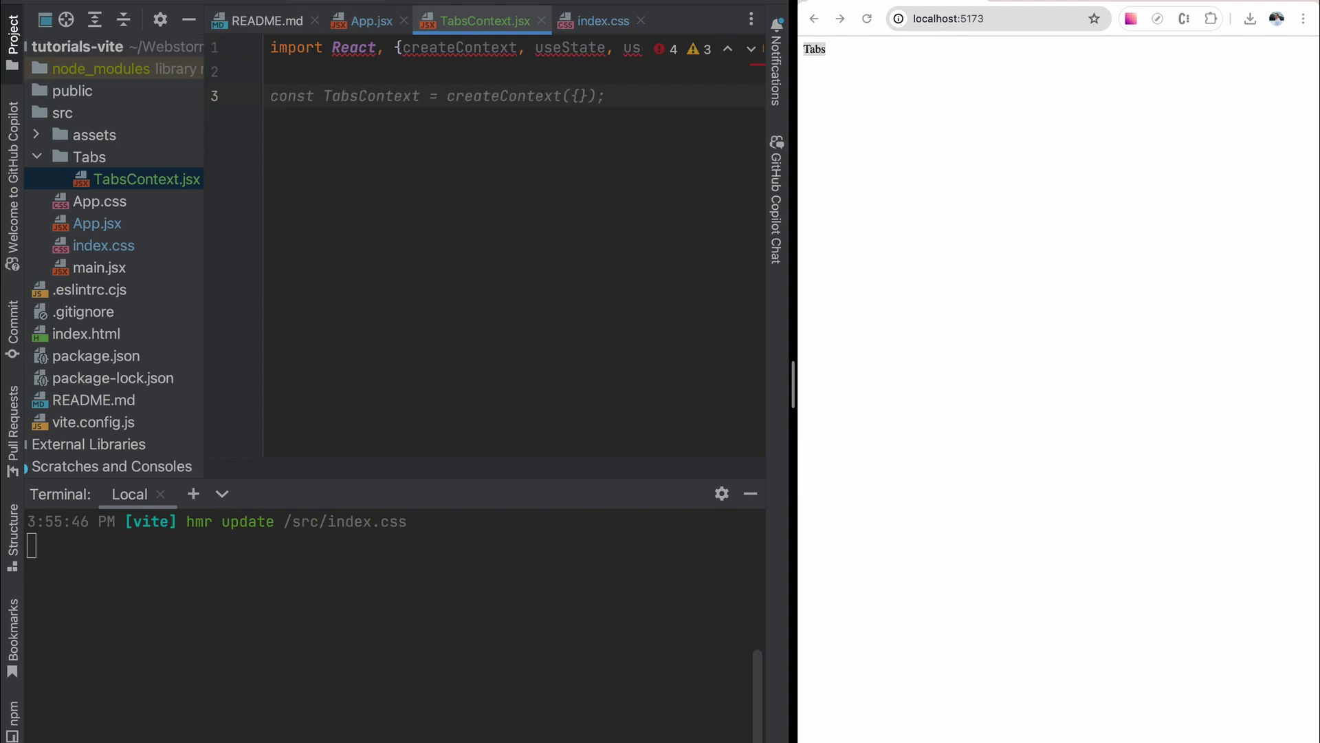
pyautogui.press('Tab')
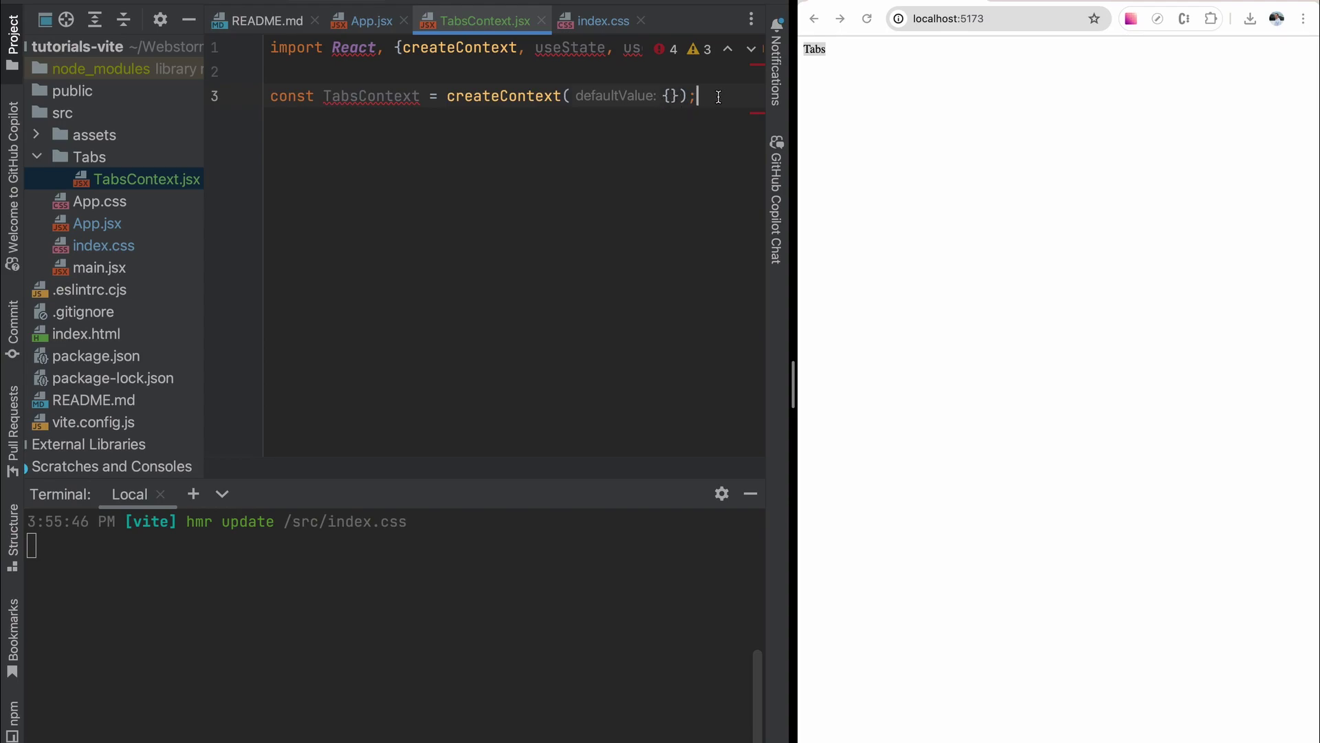
pyautogui.press('Return')
pyautogui.press('Return')
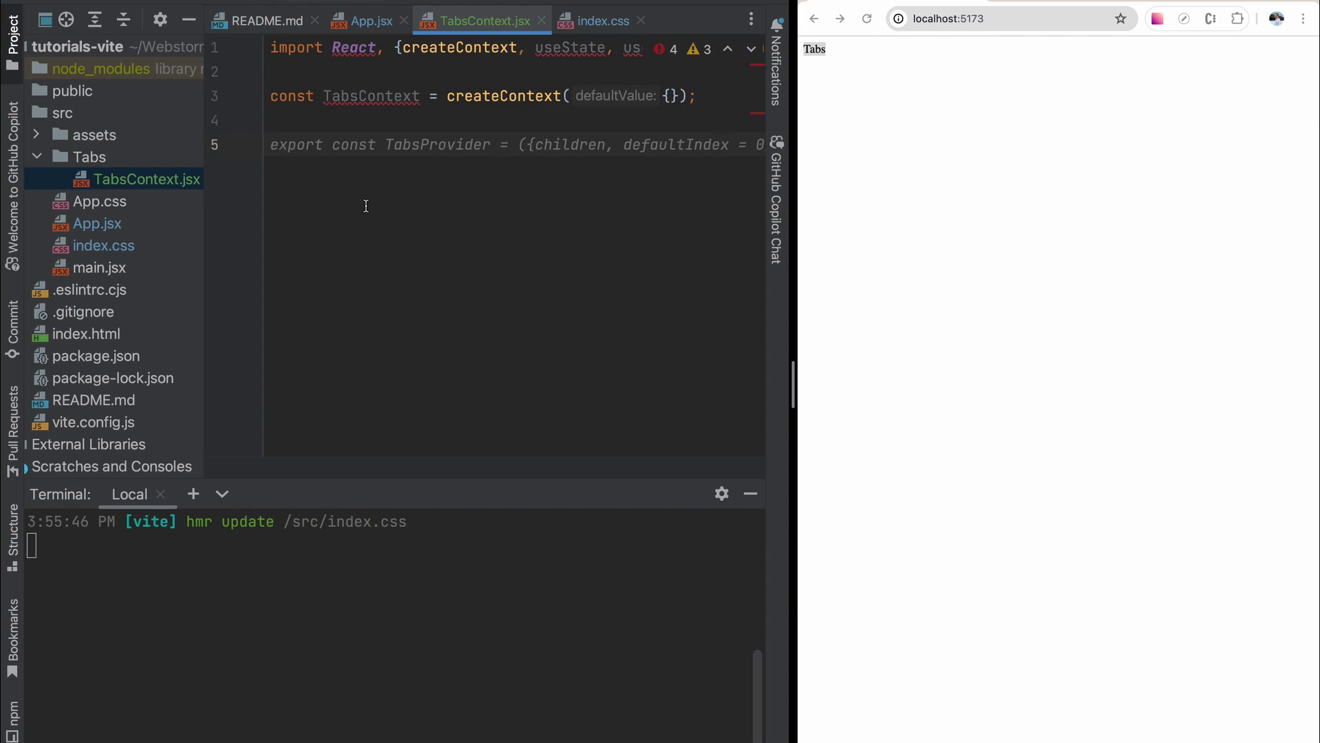
pyautogui.press('Tab')
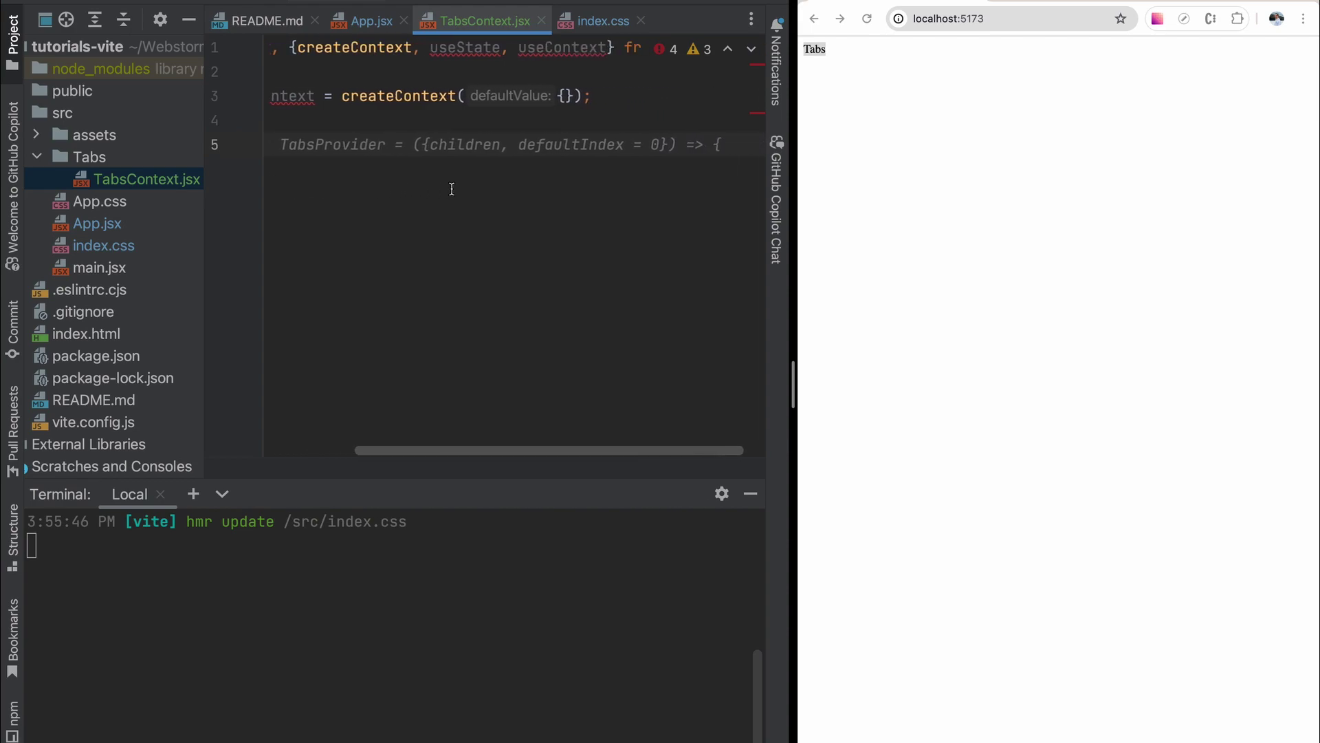
pyautogui.hscroll(-3, 451, 189)
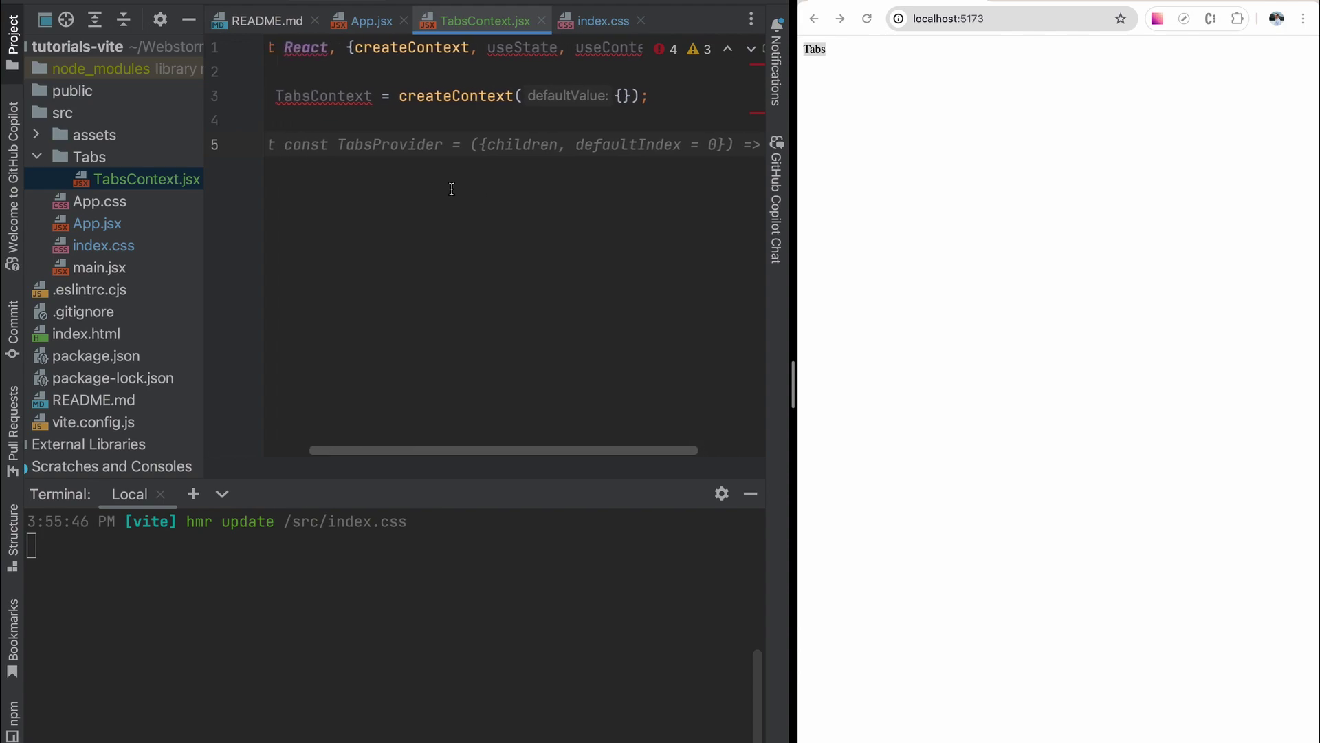
pyautogui.press('Tab')
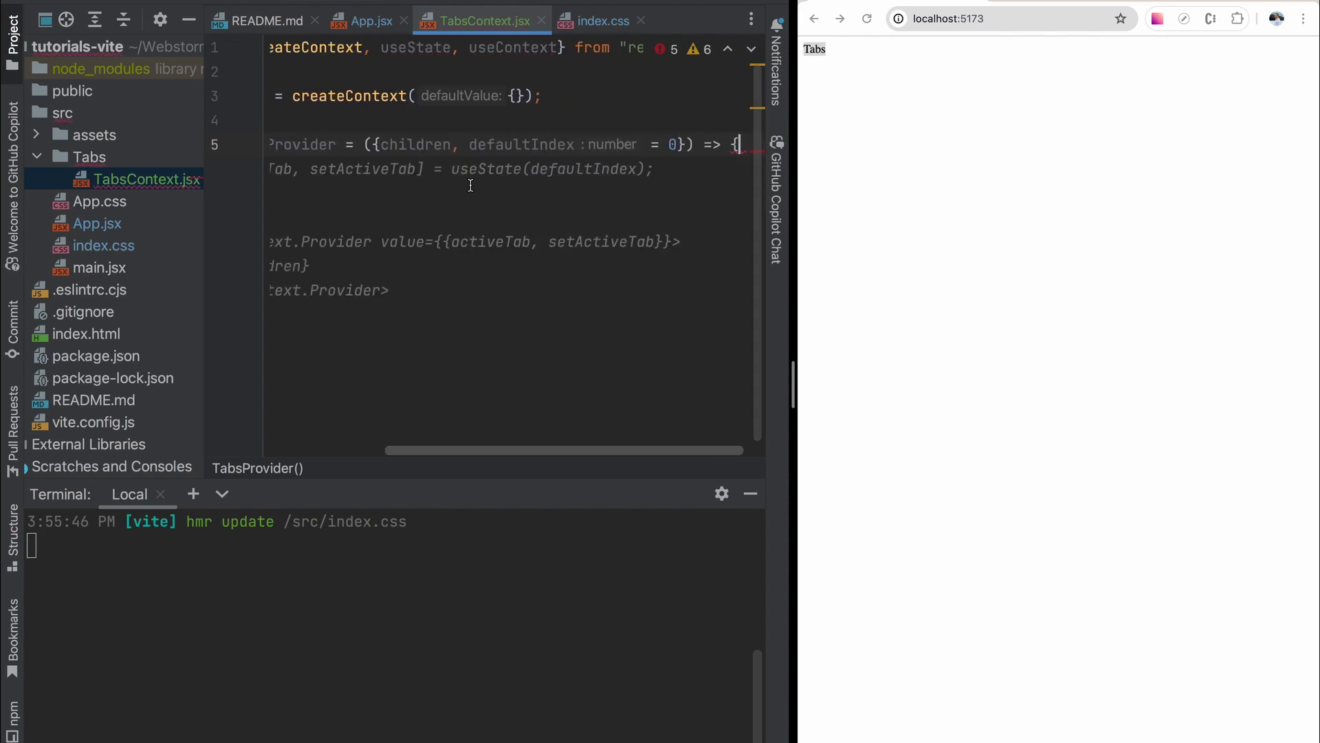
pyautogui.press('Tab')
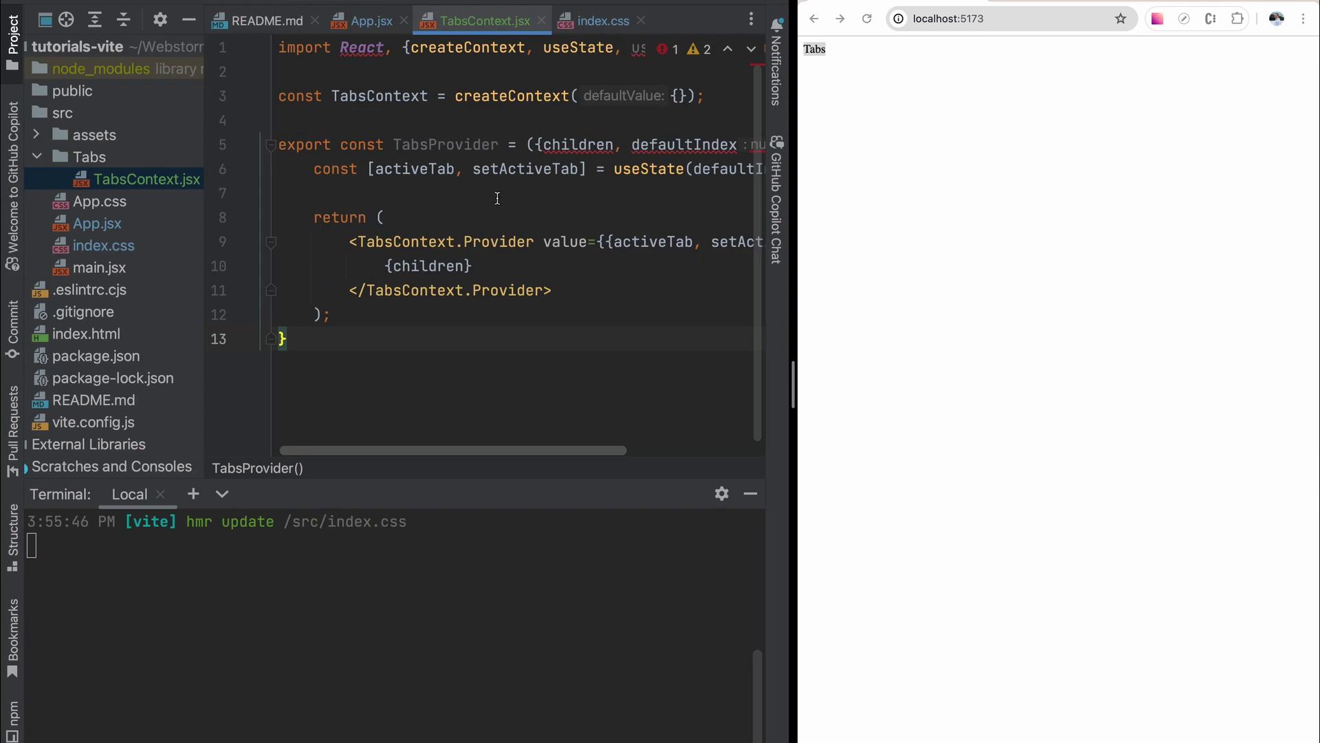
pyautogui.hscroll(2, 498, 193)
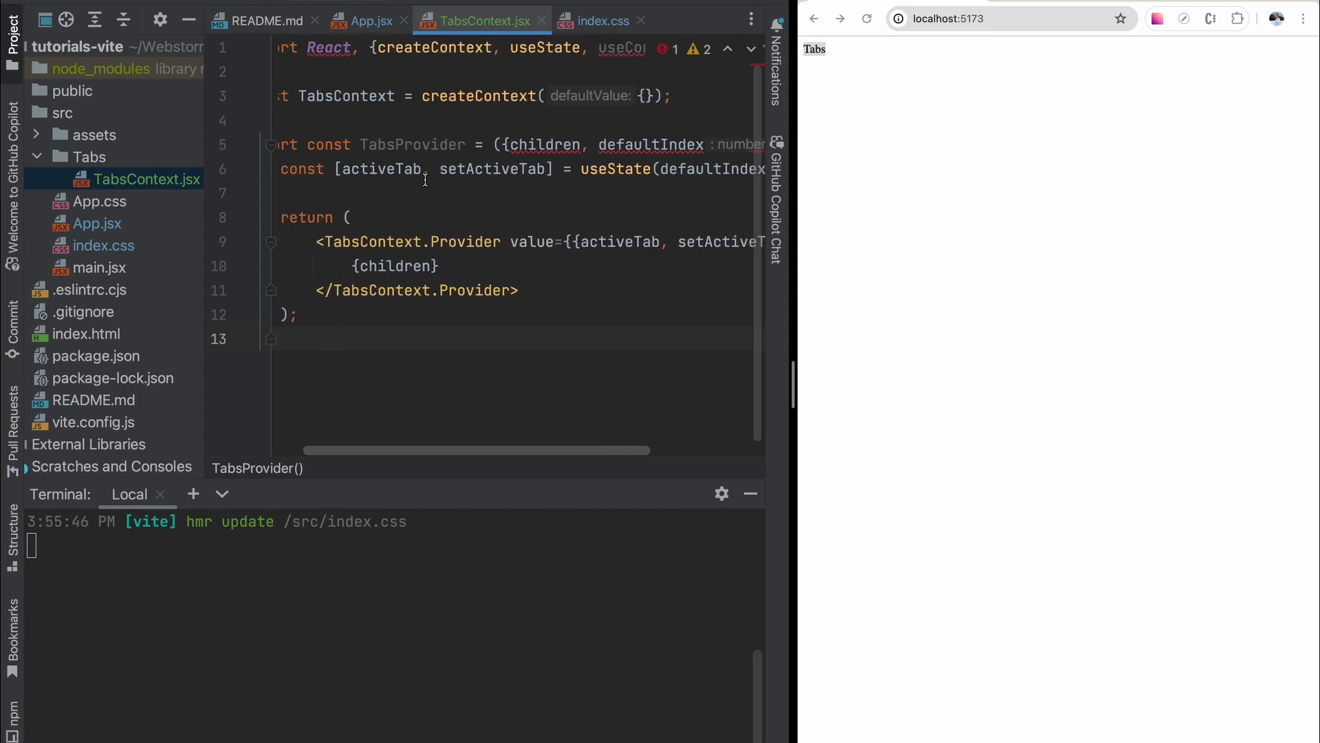
pyautogui.moveTo(413, 169)
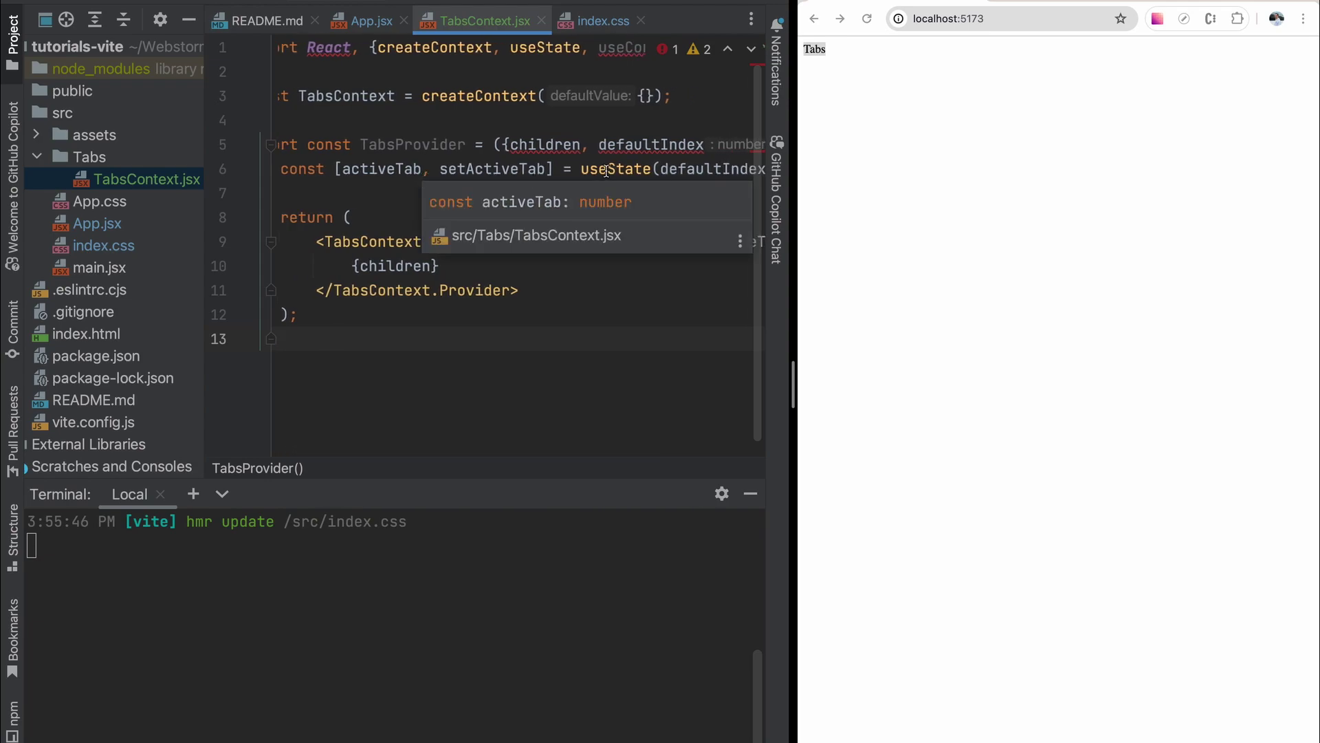
pyautogui.hscroll(3, 609, 170)
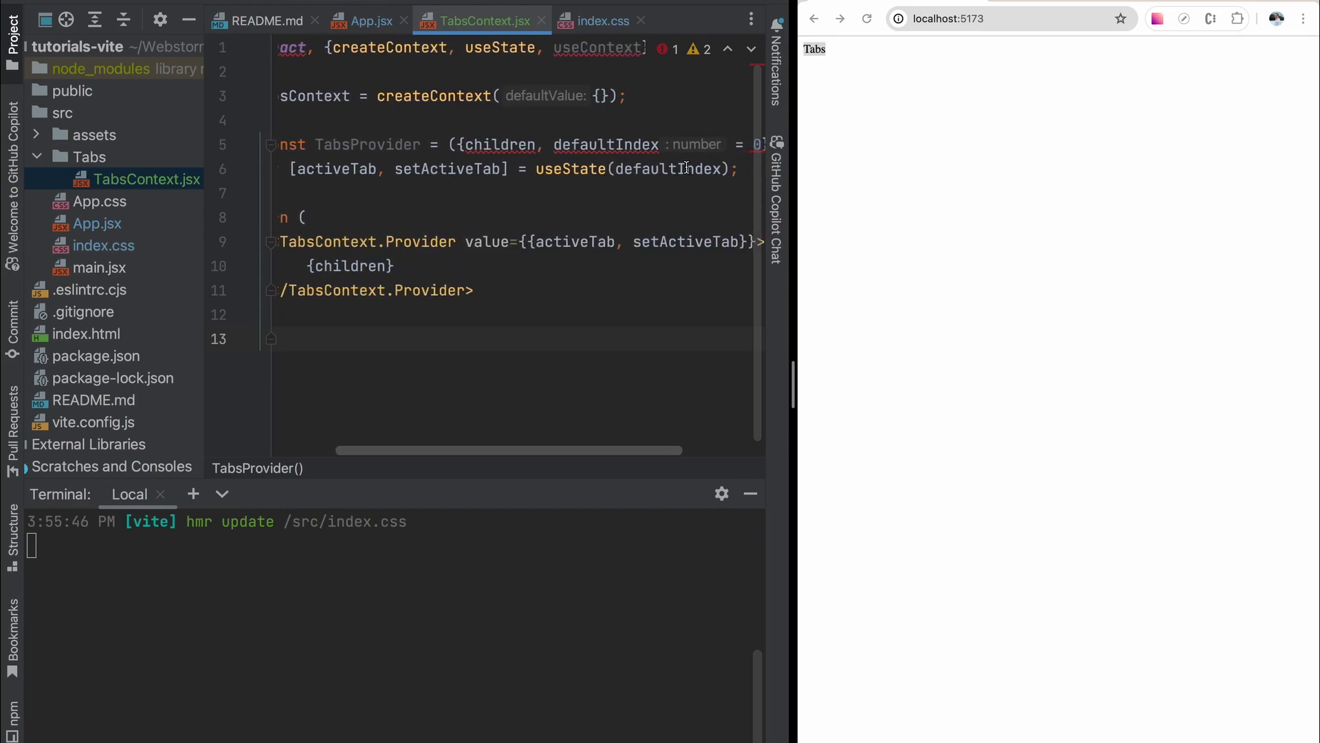
# Step: Review defaultIndex, setActiveTab and the {children} wrapped by TabsContext.Provider
pyautogui.click(661, 169)
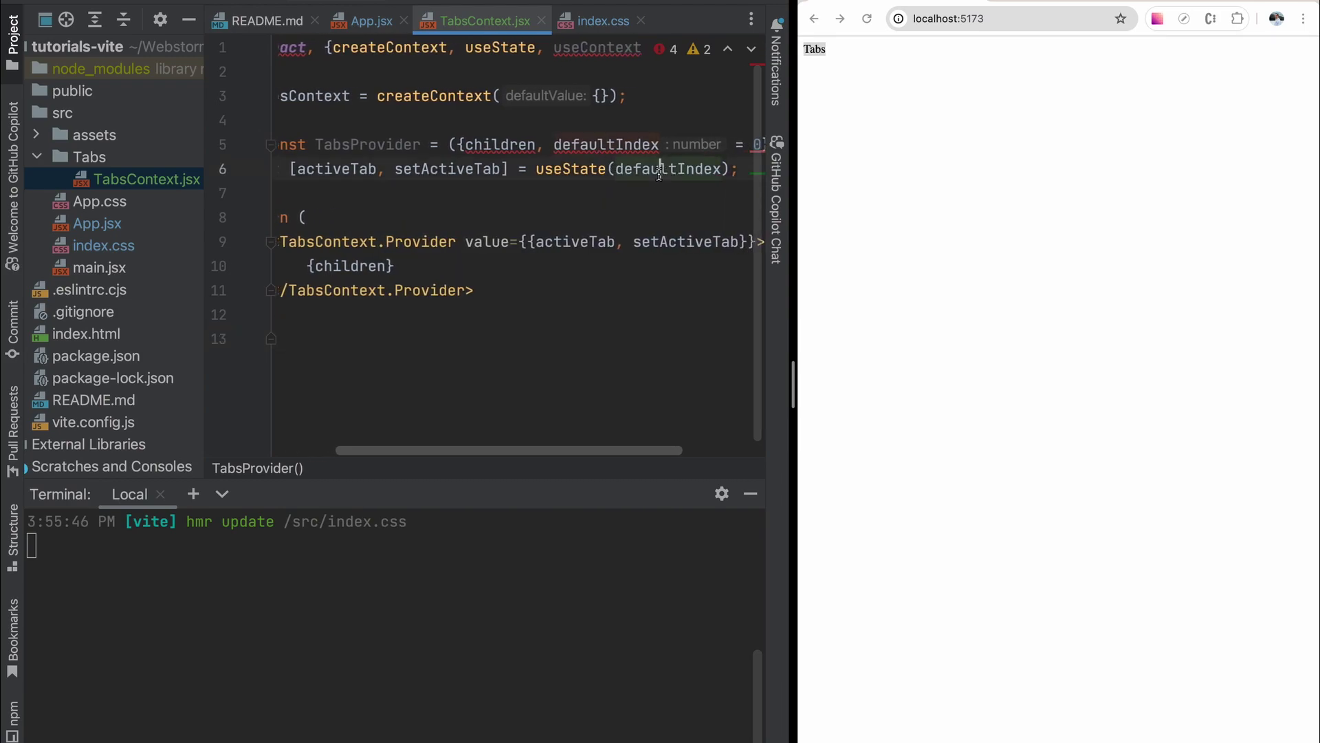
pyautogui.hscroll(3, 665, 144)
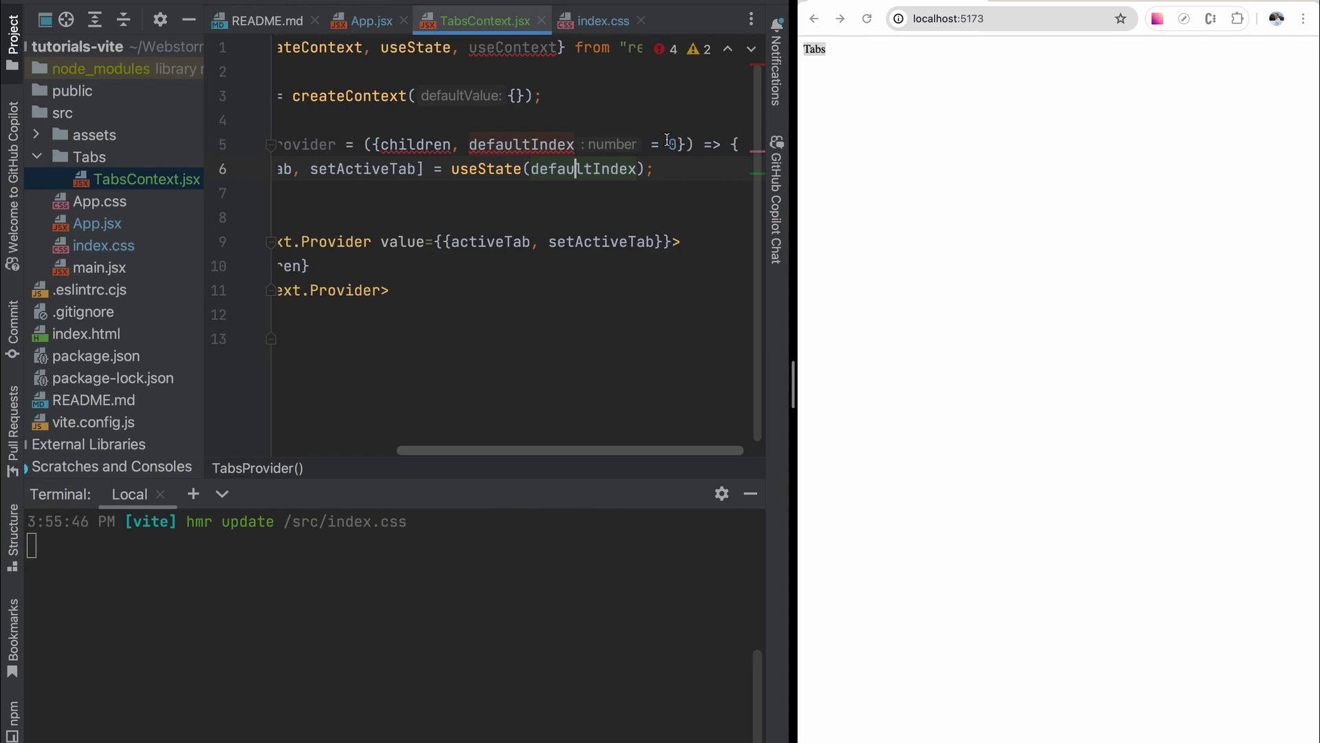
pyautogui.hscroll(-5, 548, 188)
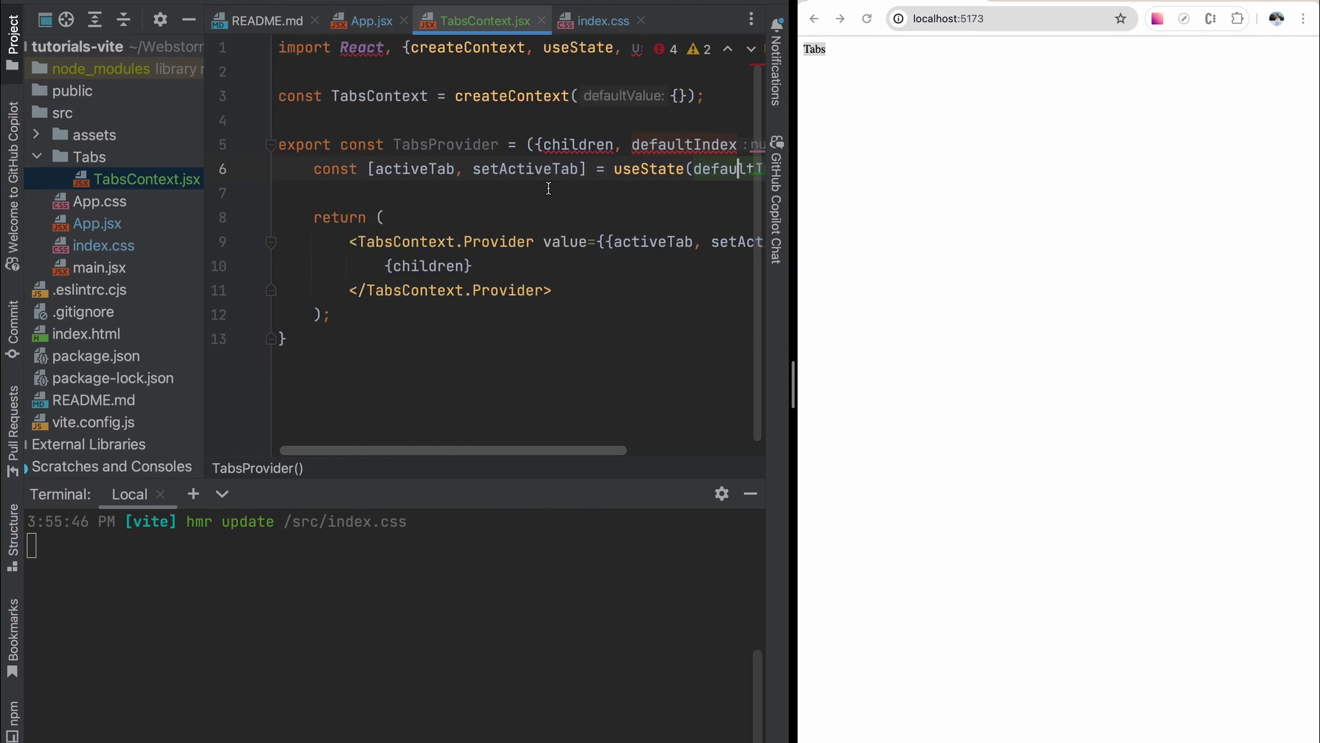
pyautogui.hscroll(2, 543, 215)
pyautogui.hscroll(4, 542, 216)
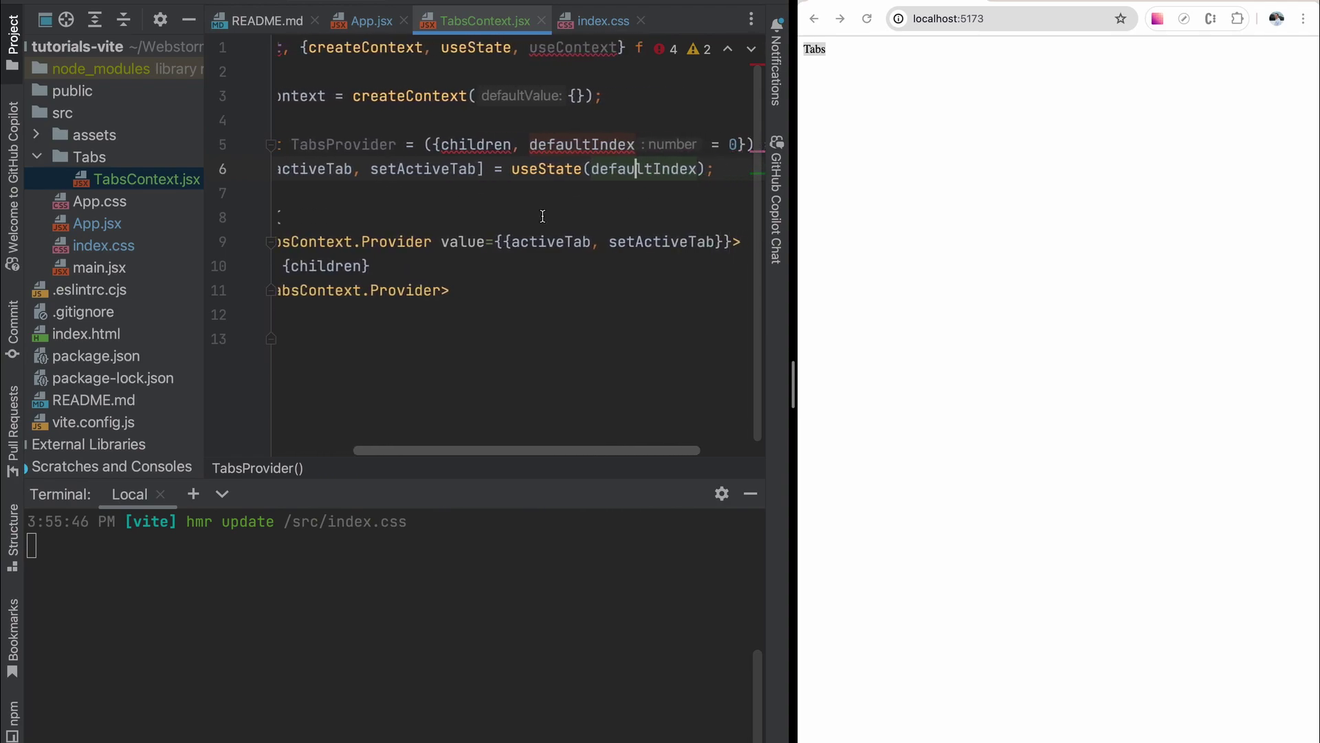
pyautogui.hscroll(-5, 543, 216)
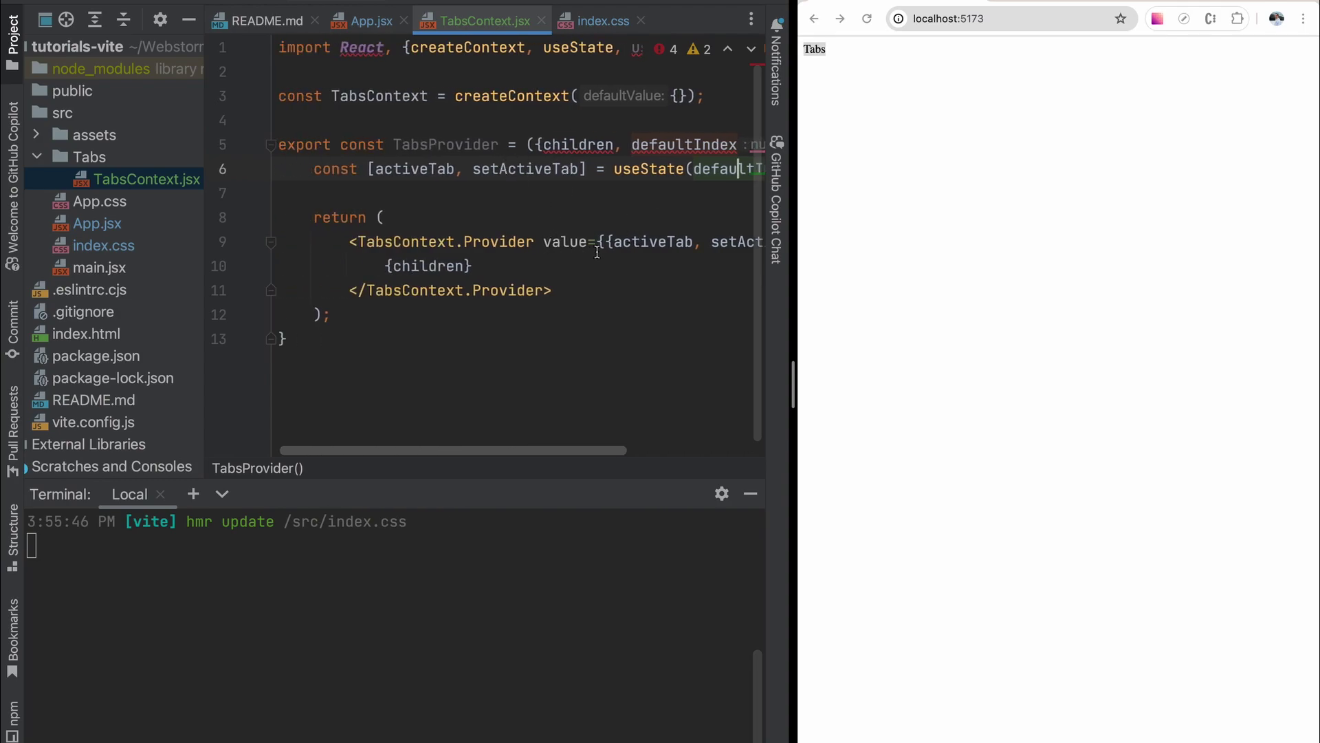
pyautogui.hscroll(2, 597, 252)
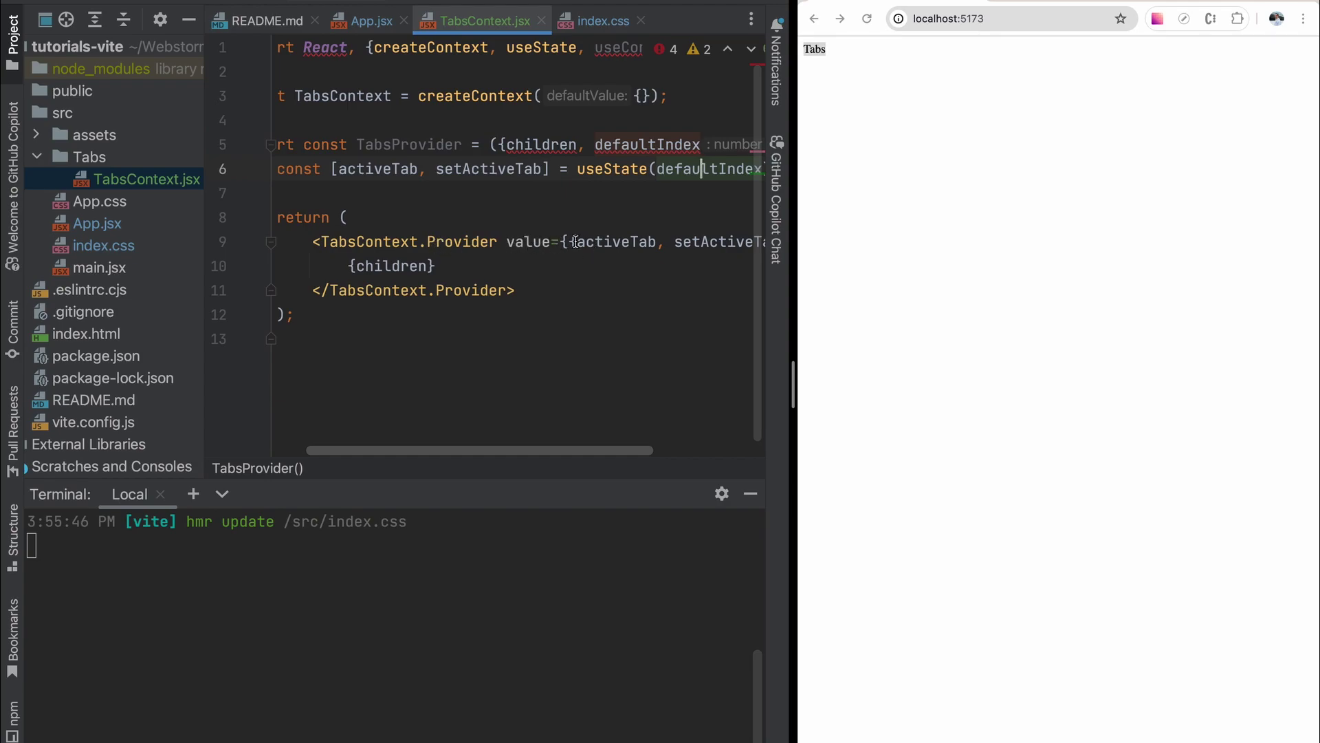
pyautogui.hscroll(3, 576, 242)
pyautogui.doubleClick(637, 241)
pyautogui.hscroll(-5, 541, 266)
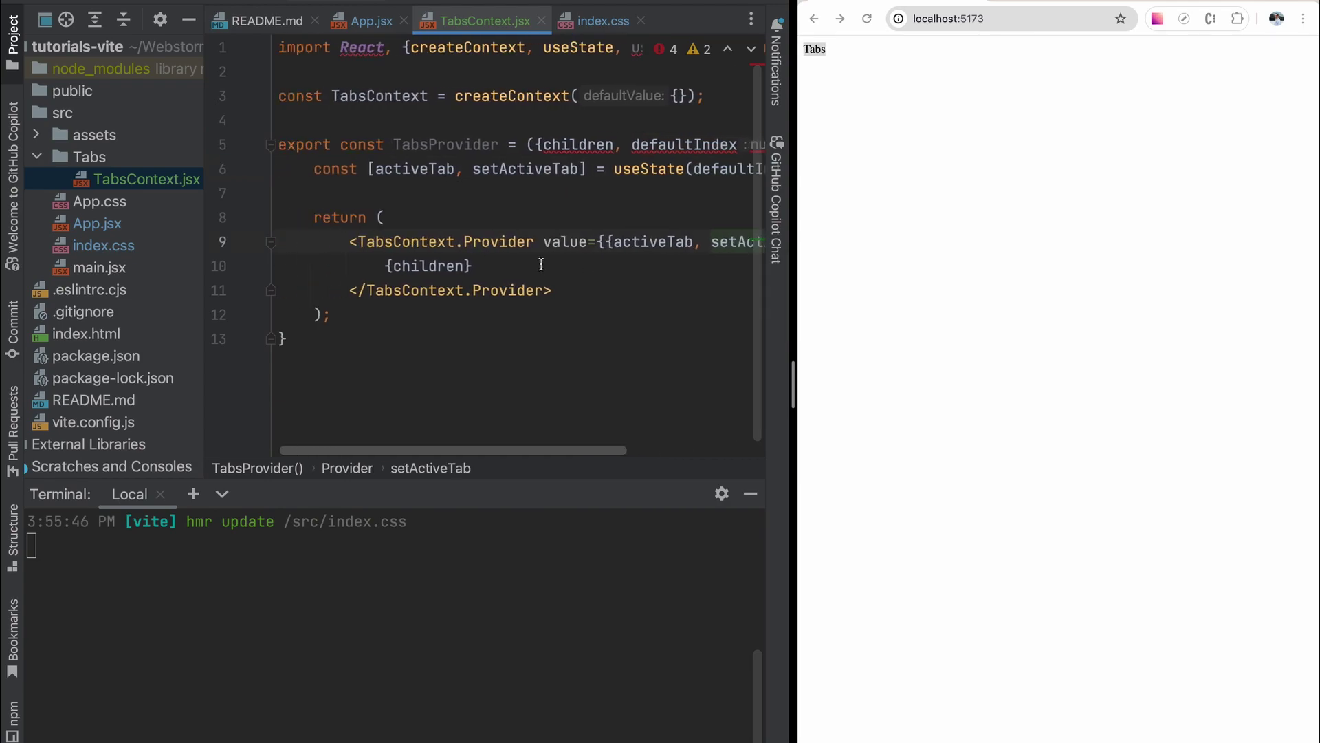
pyautogui.moveTo(386, 266); pyautogui.dragTo(471, 265)
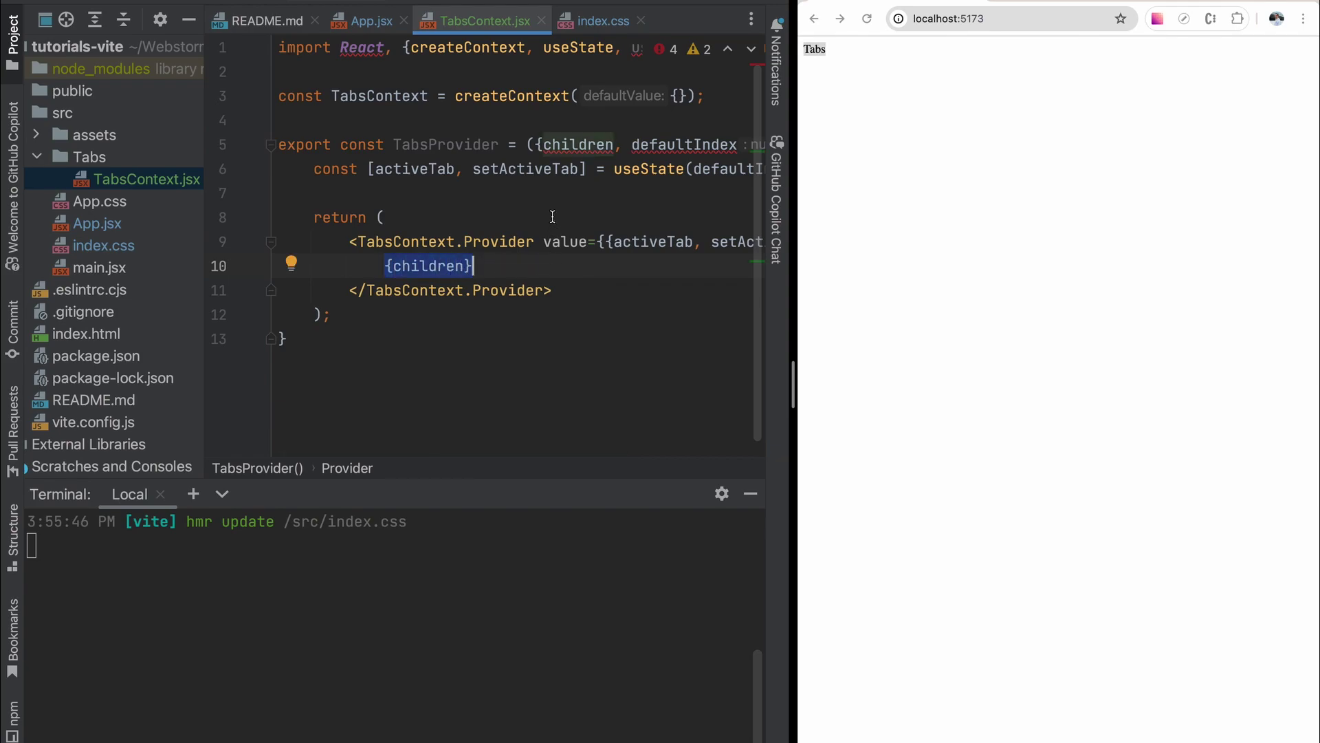
pyautogui.scroll(-1, 546, 222)
pyautogui.click(377, 328)
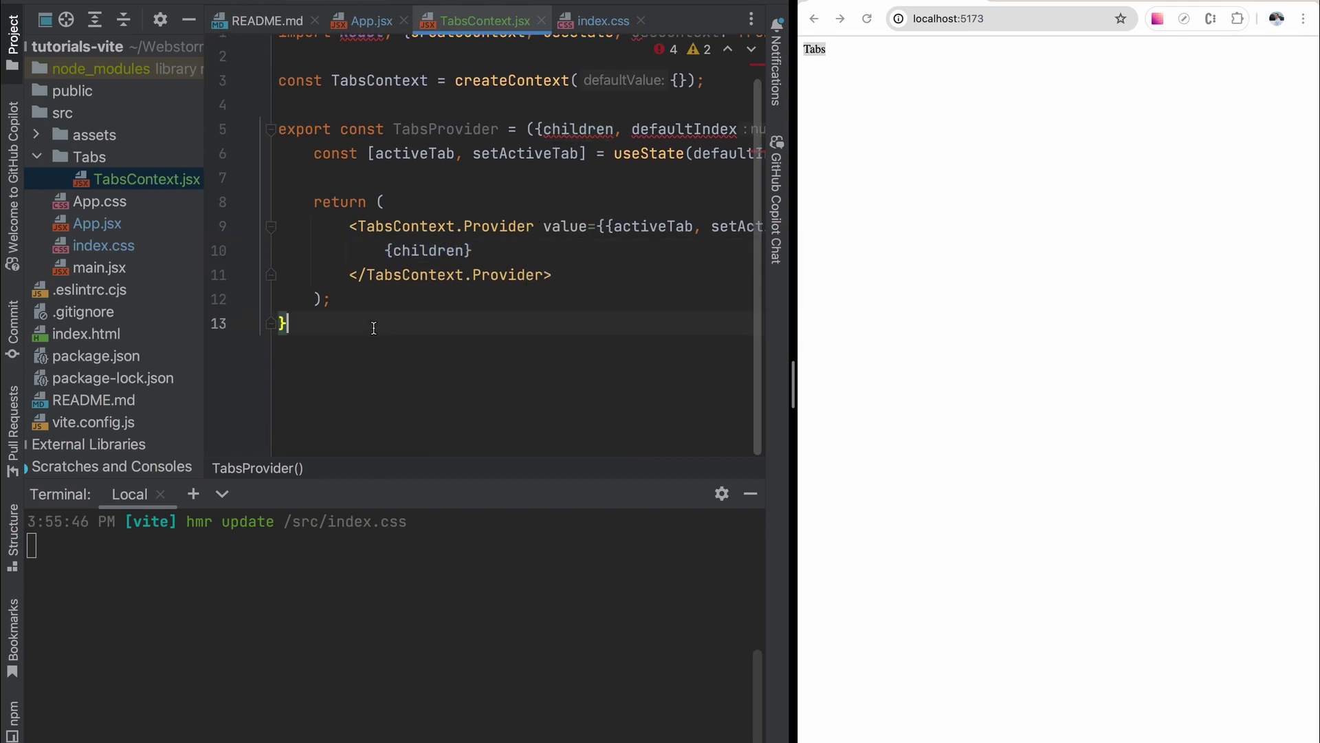
# Step: Add an exported useTabs hook that reads TabsContext, errors without a provider, and returns the context
pyautogui.press('Return')
pyautogui.press('Return')
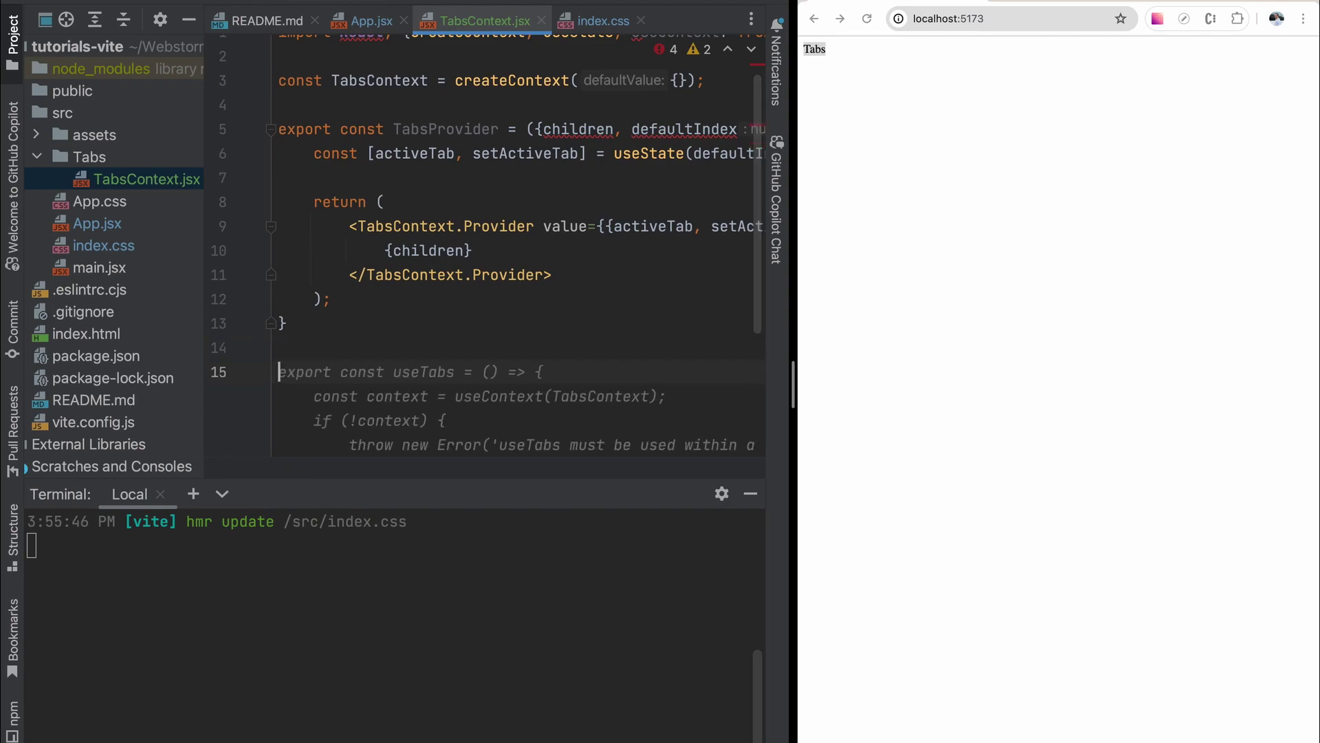
pyautogui.scroll(-3, 526, 263)
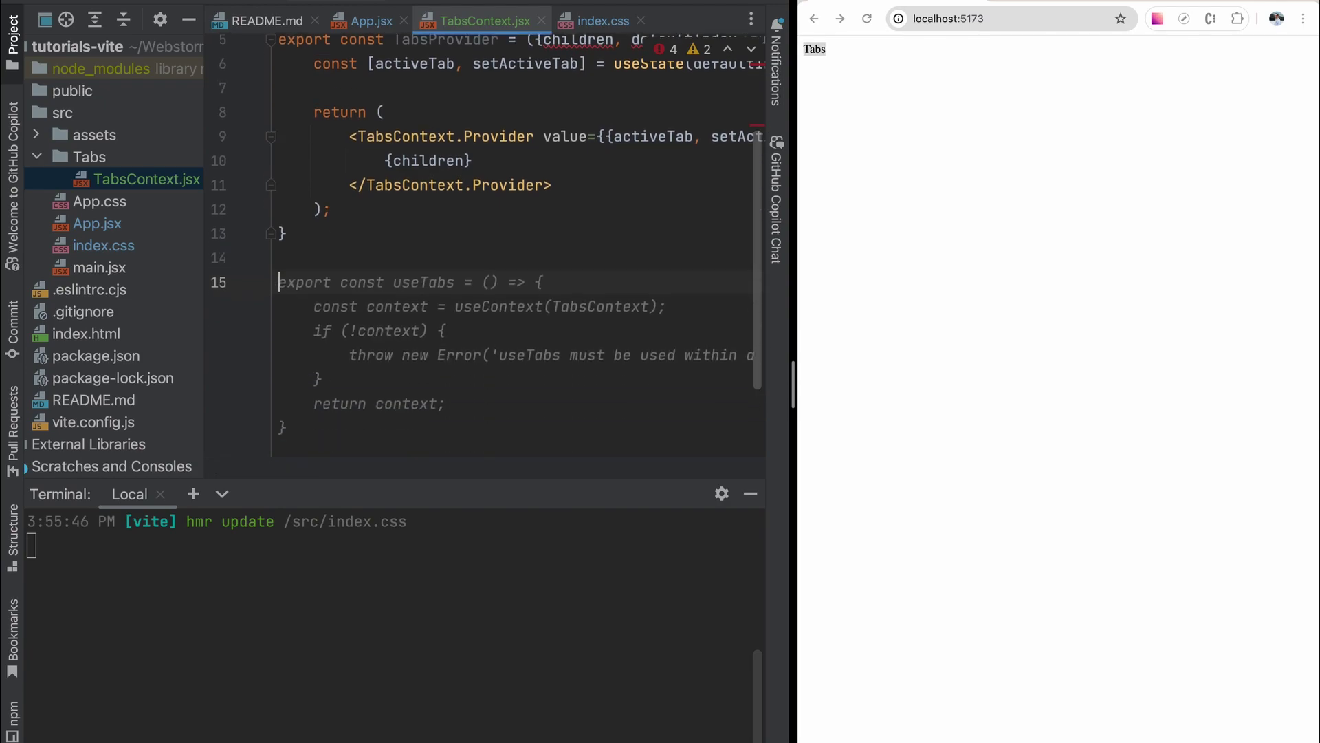
pyautogui.press('Tab')
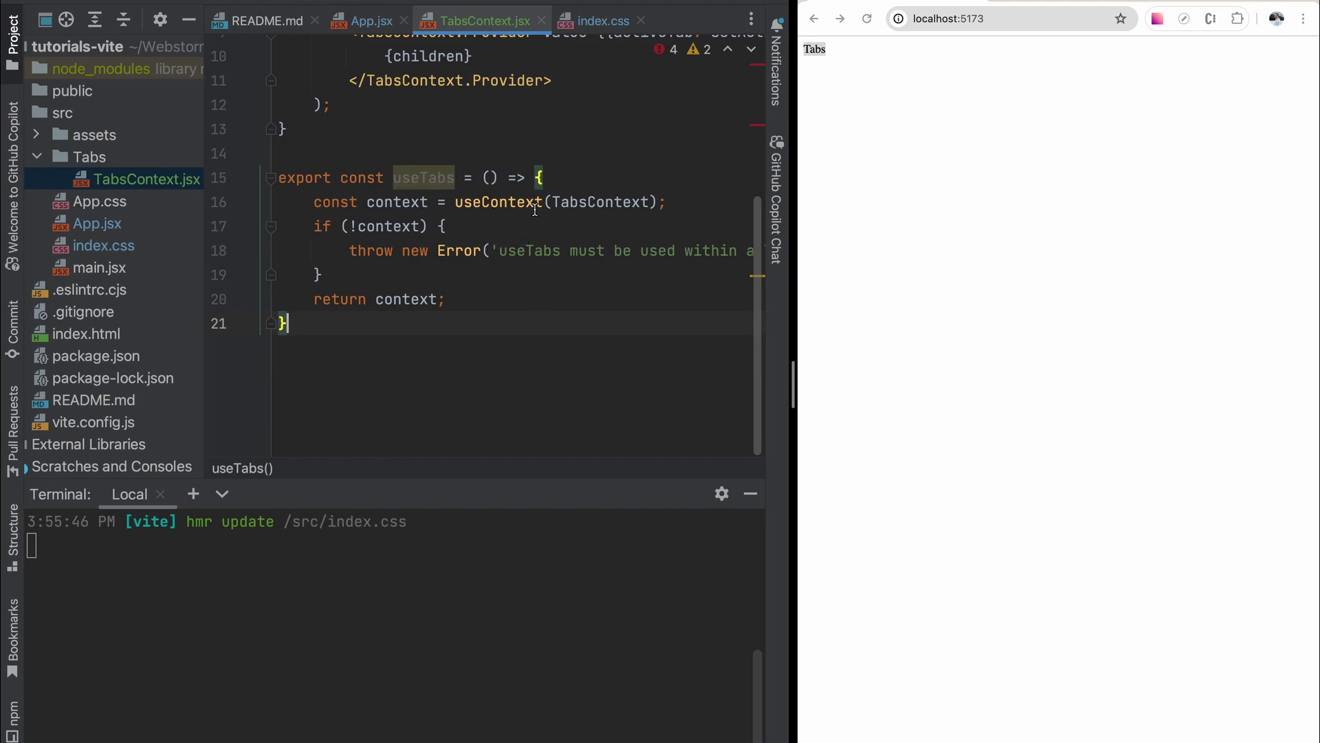
pyautogui.doubleClick(611, 209)
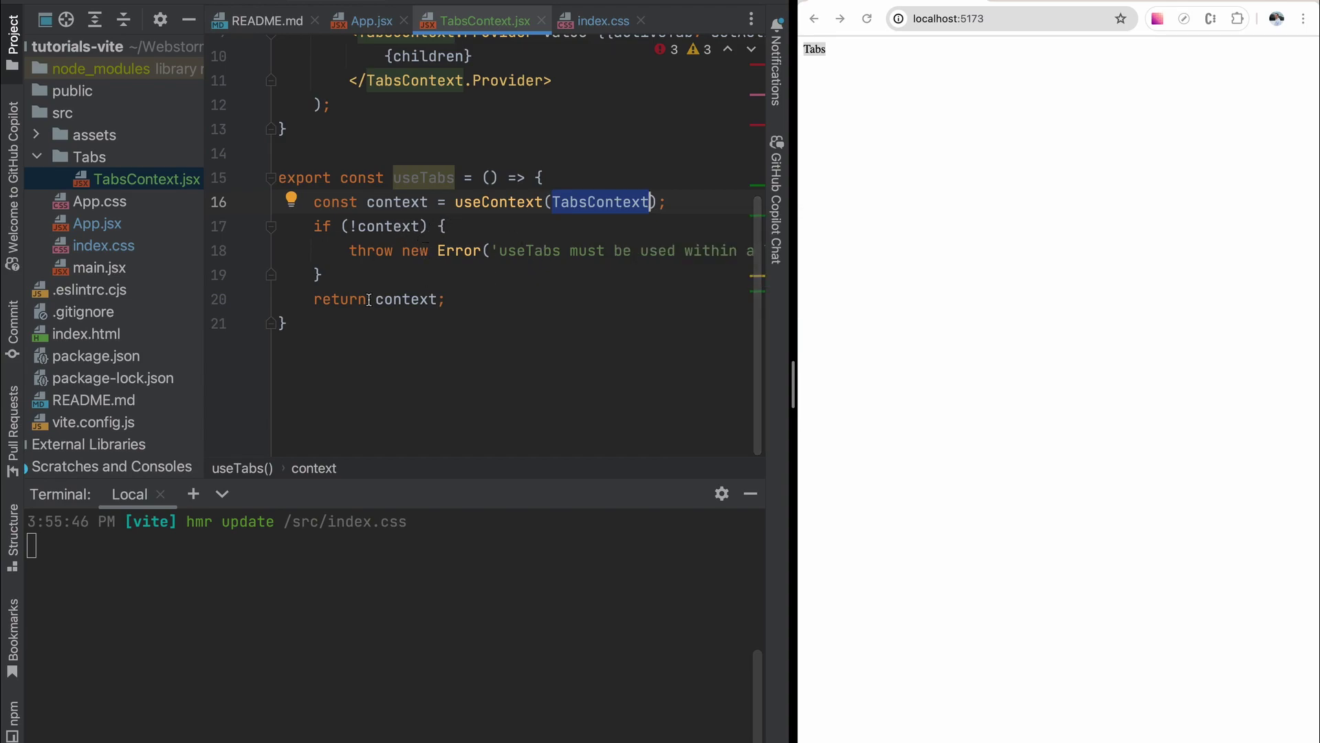
pyautogui.doubleClick(409, 301)
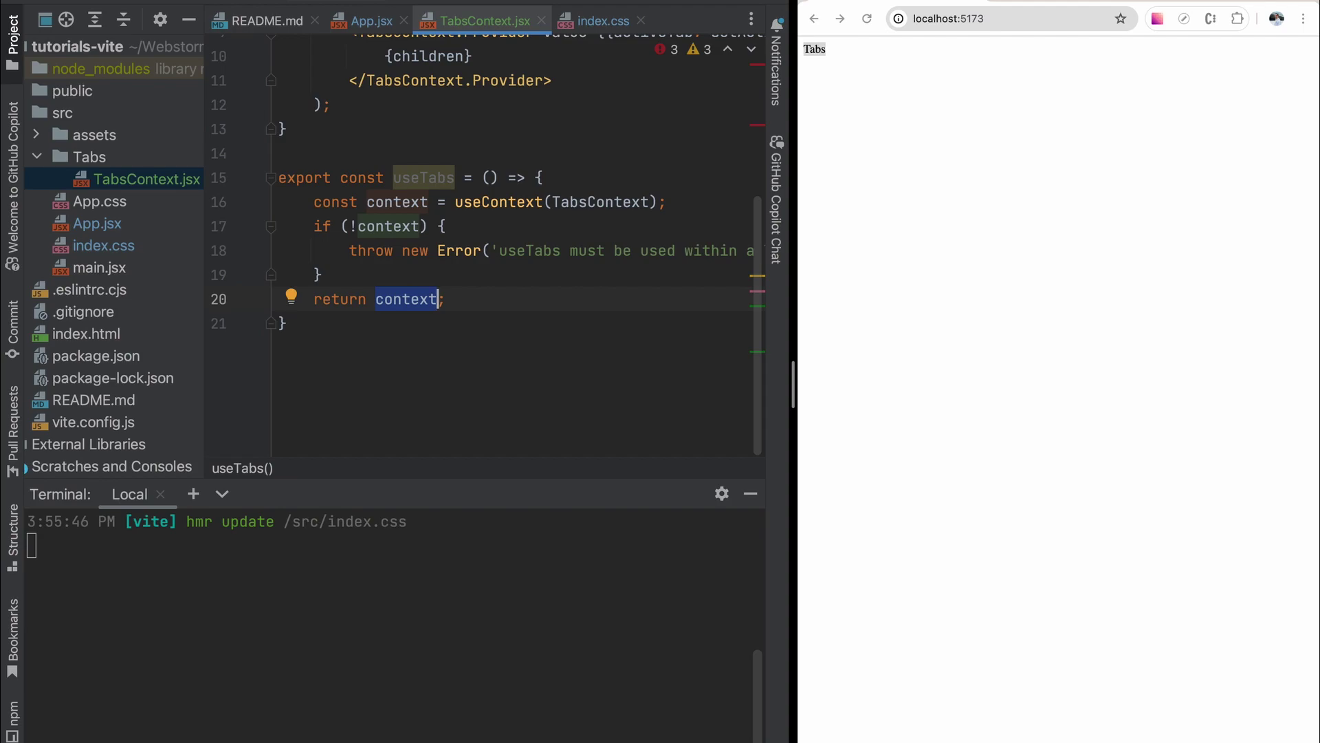
pyautogui.scroll(3, 423, 258)
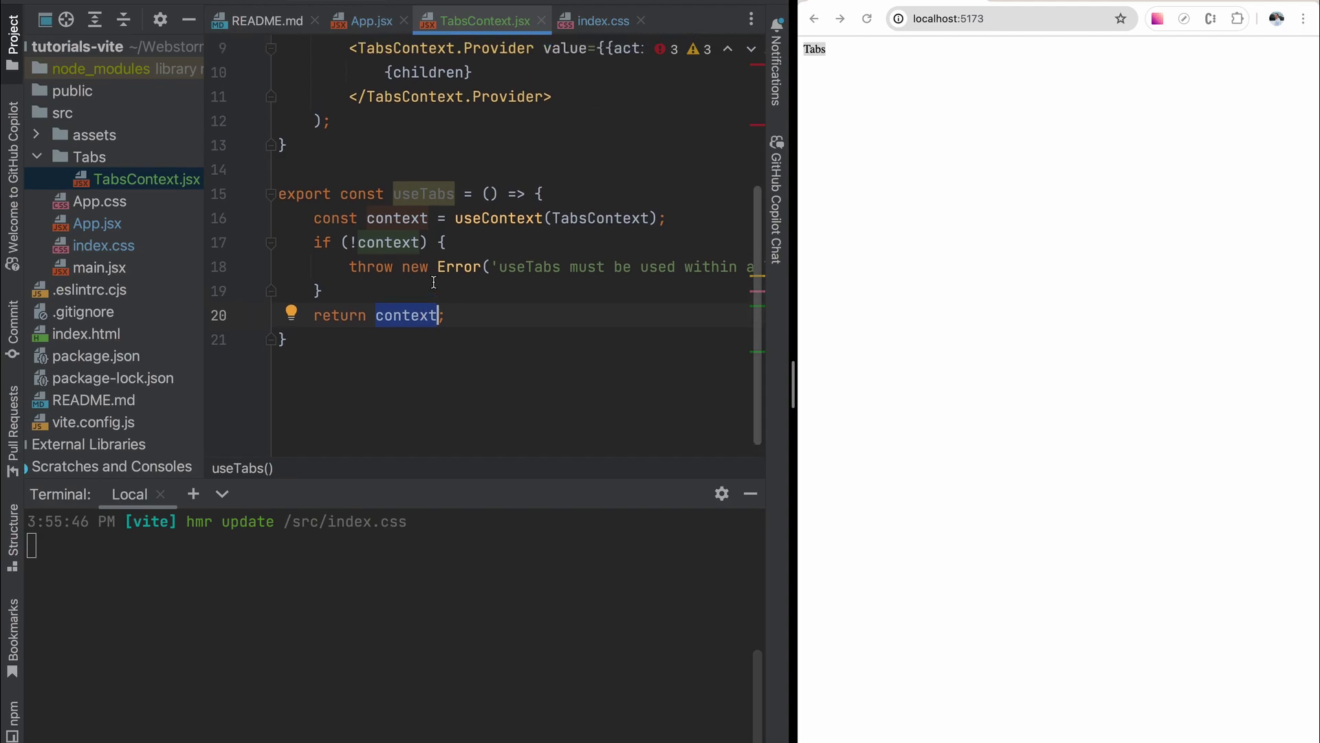
pyautogui.scroll(3, 465, 237)
pyautogui.hscroll(3, 665, 195)
pyautogui.hscroll(2, 666, 194)
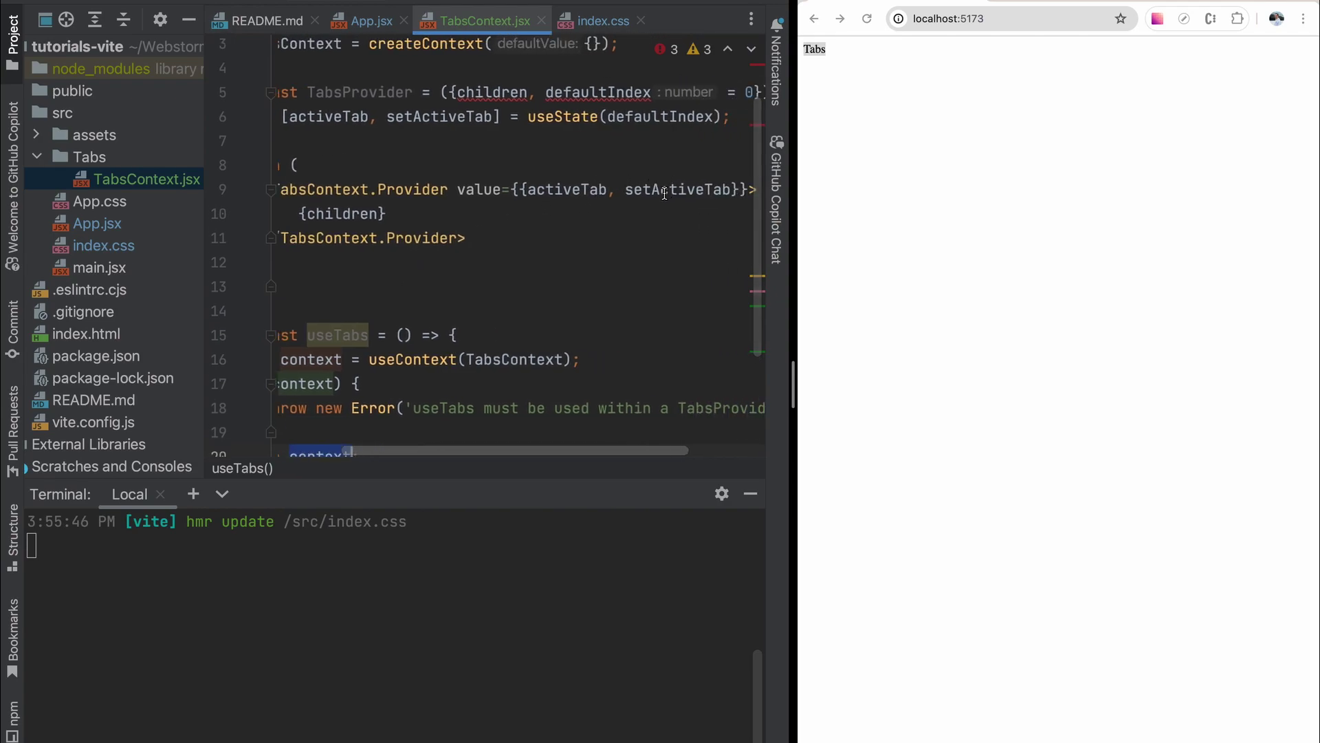
pyautogui.hscroll(-3, 600, 207)
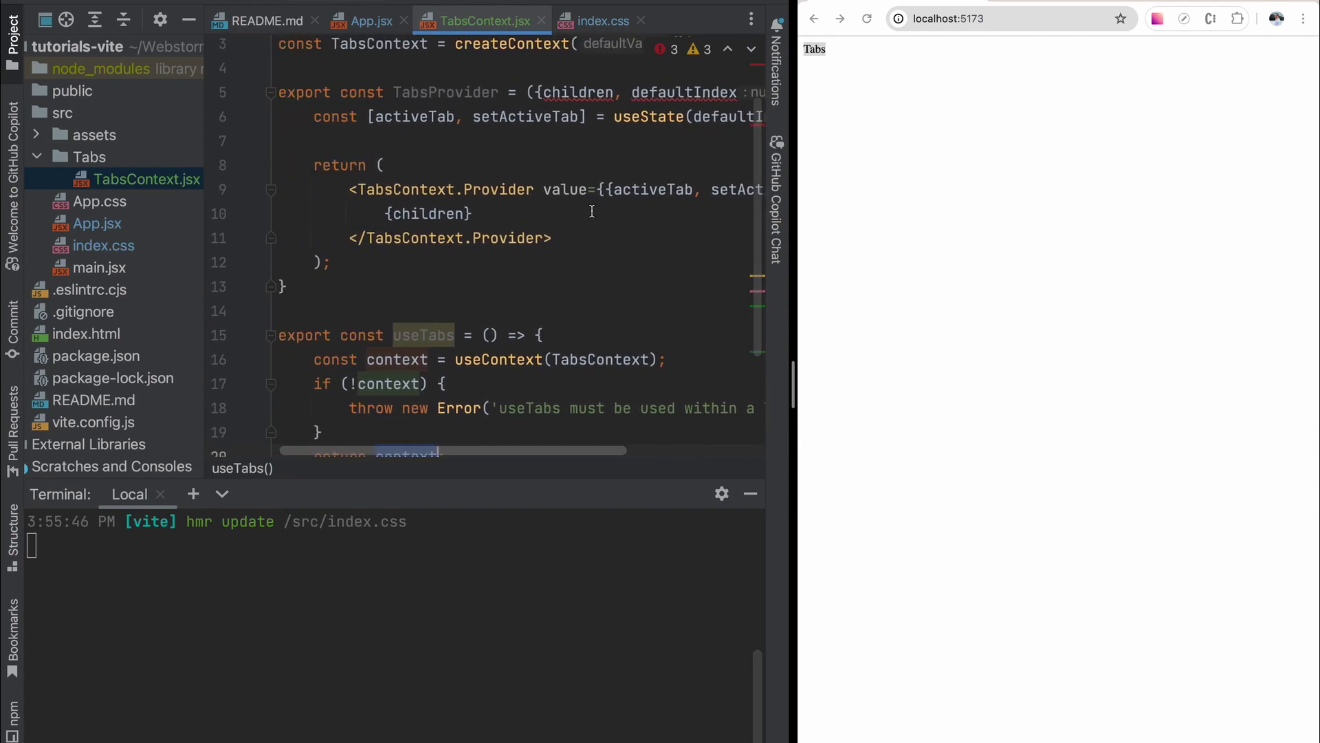
# Step: Add a new Tabs.jsx file beside TabsContext.jsx in the Tabs folder
pyautogui.rightClick(97, 160)
pyautogui.moveTo(222, 115)
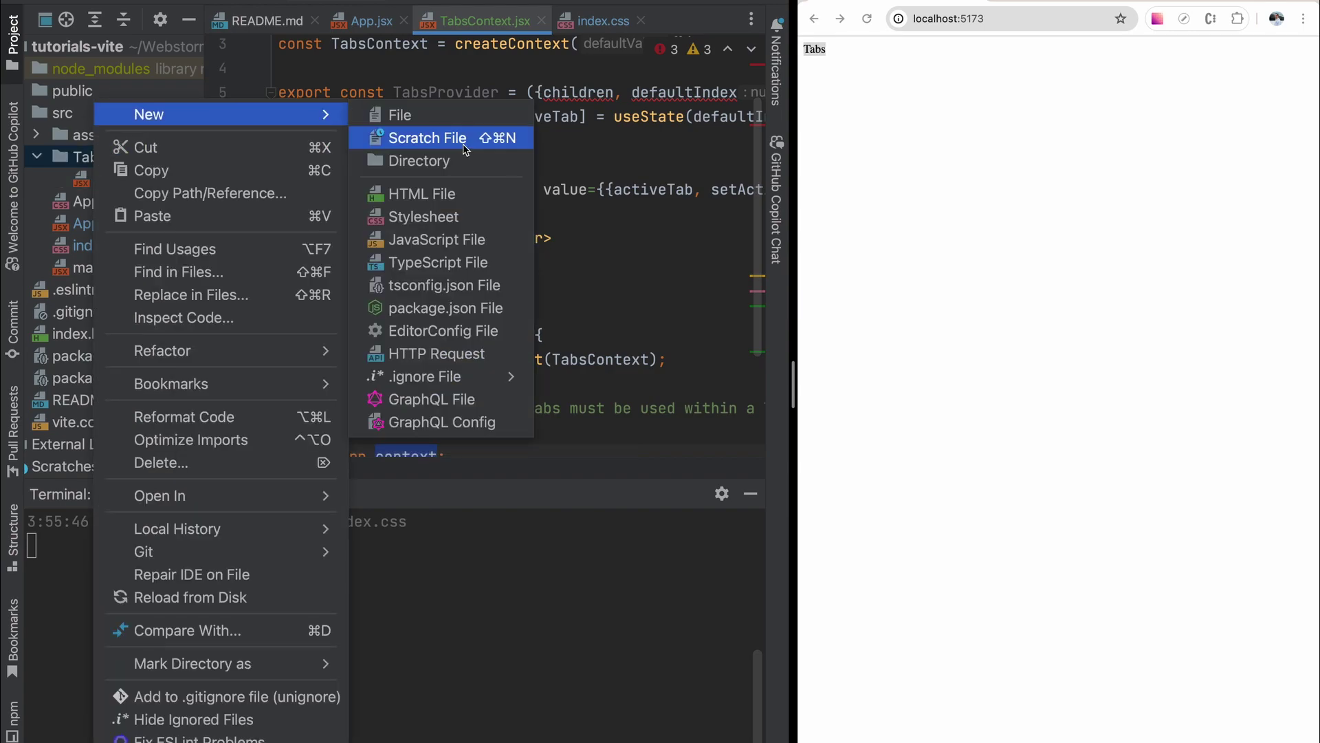
pyautogui.click(429, 116)
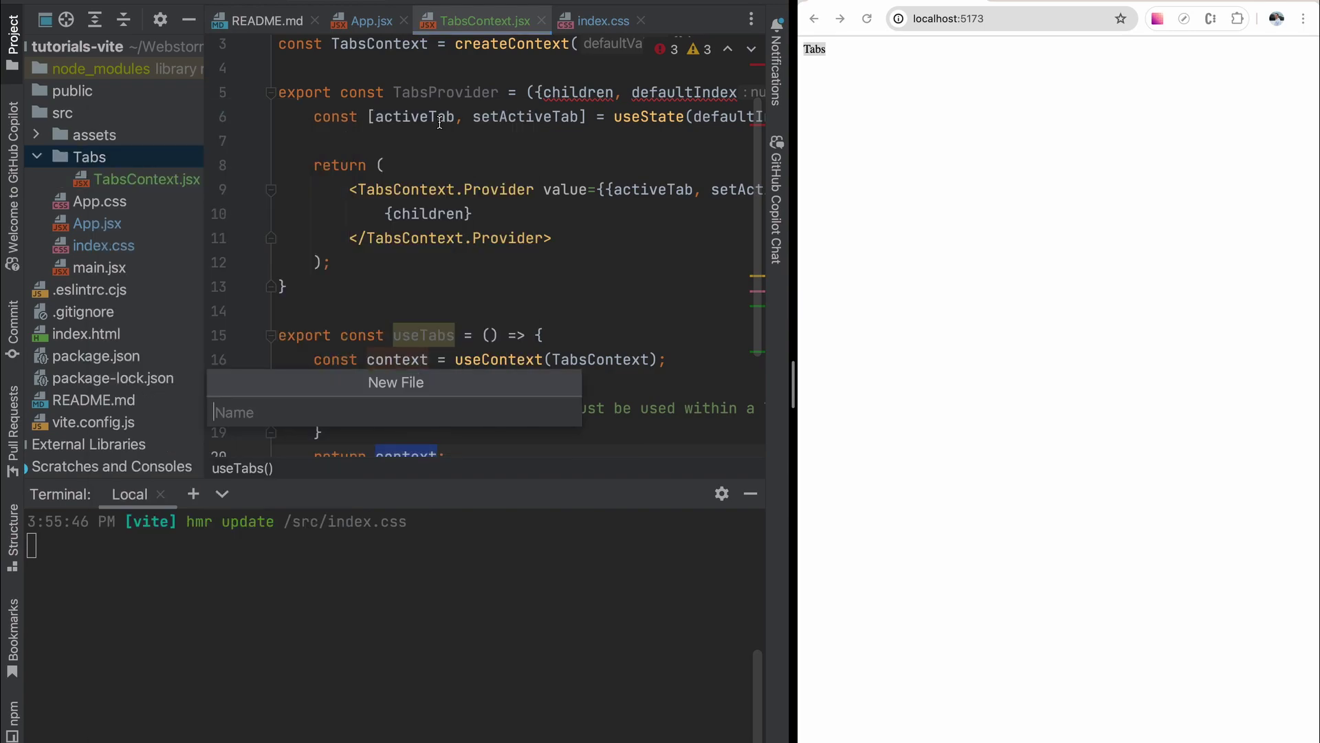
pyautogui.write('Tabs.jsx')
pyautogui.press('Return')
pyautogui.press('Escape')
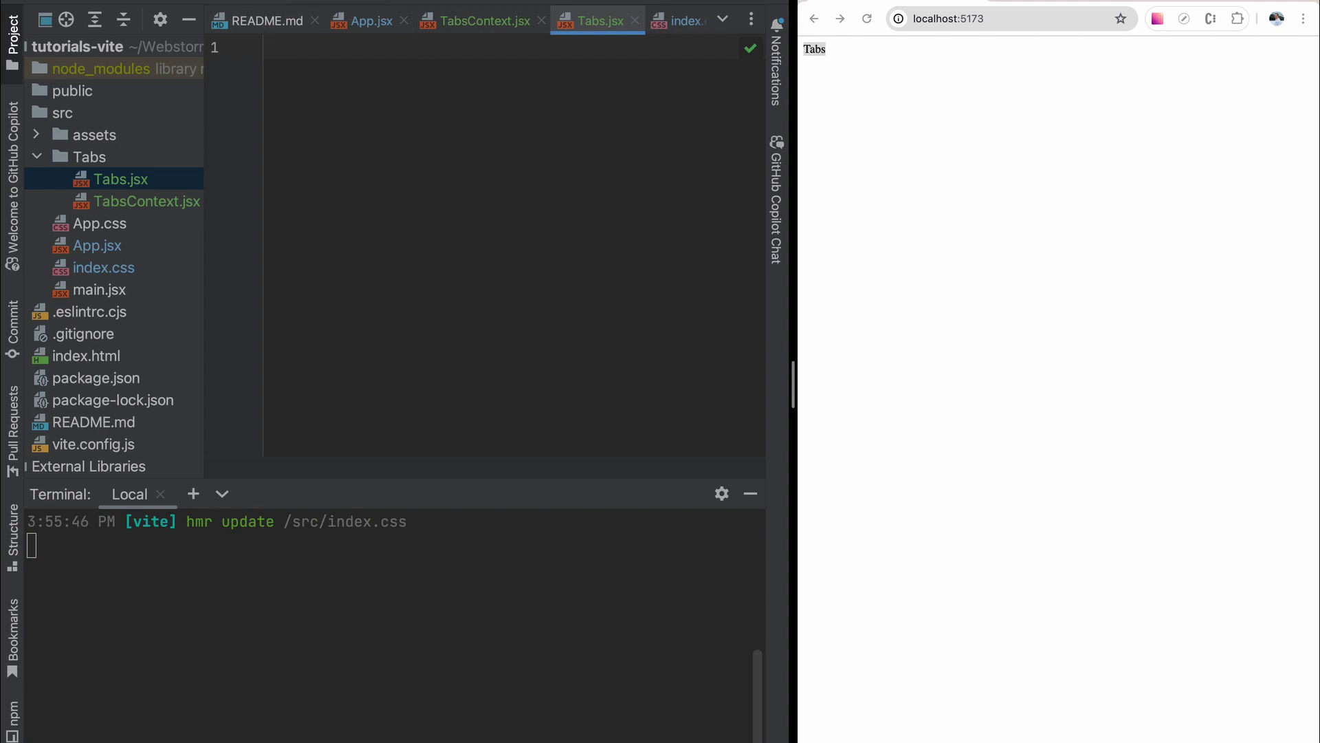
# Step: Import TabsProvider and useTabs from TabsContext into Tabs.jsx
pyautogui.hotkey('ctrl', 'v')
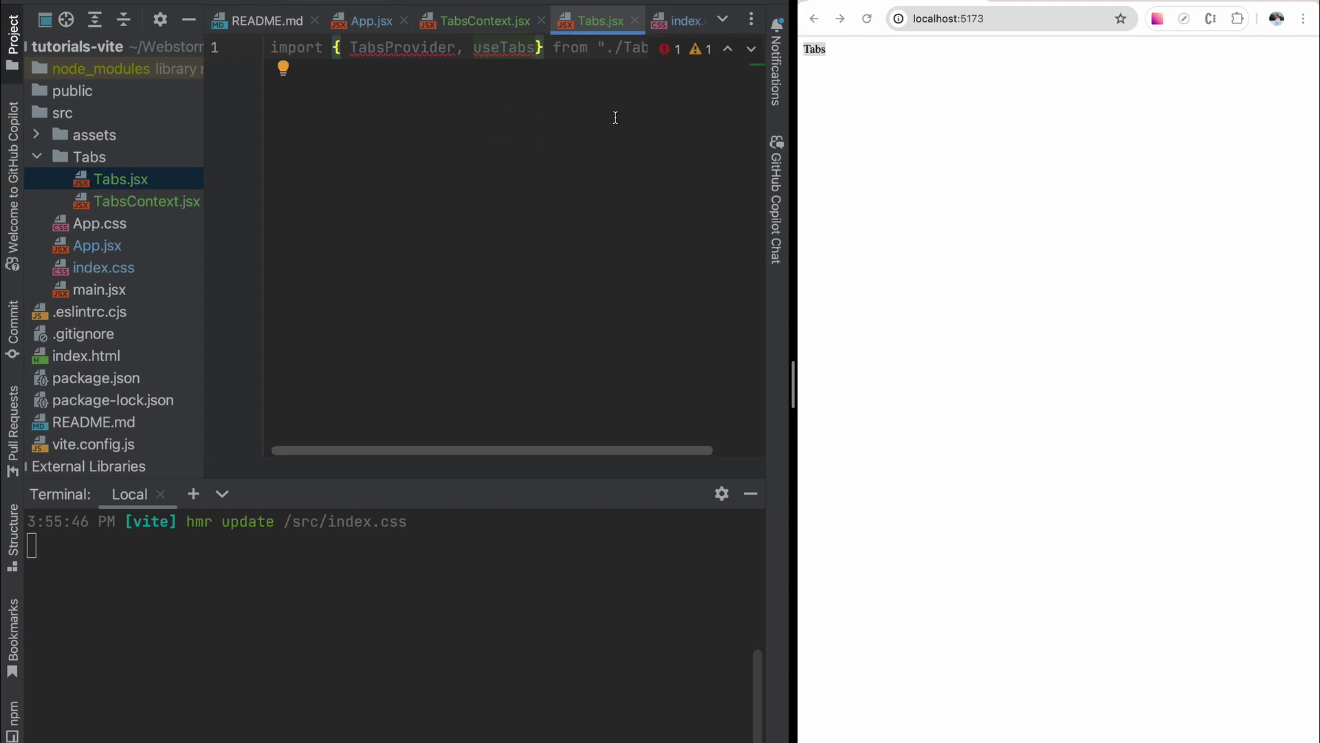
pyautogui.click(657, 49)
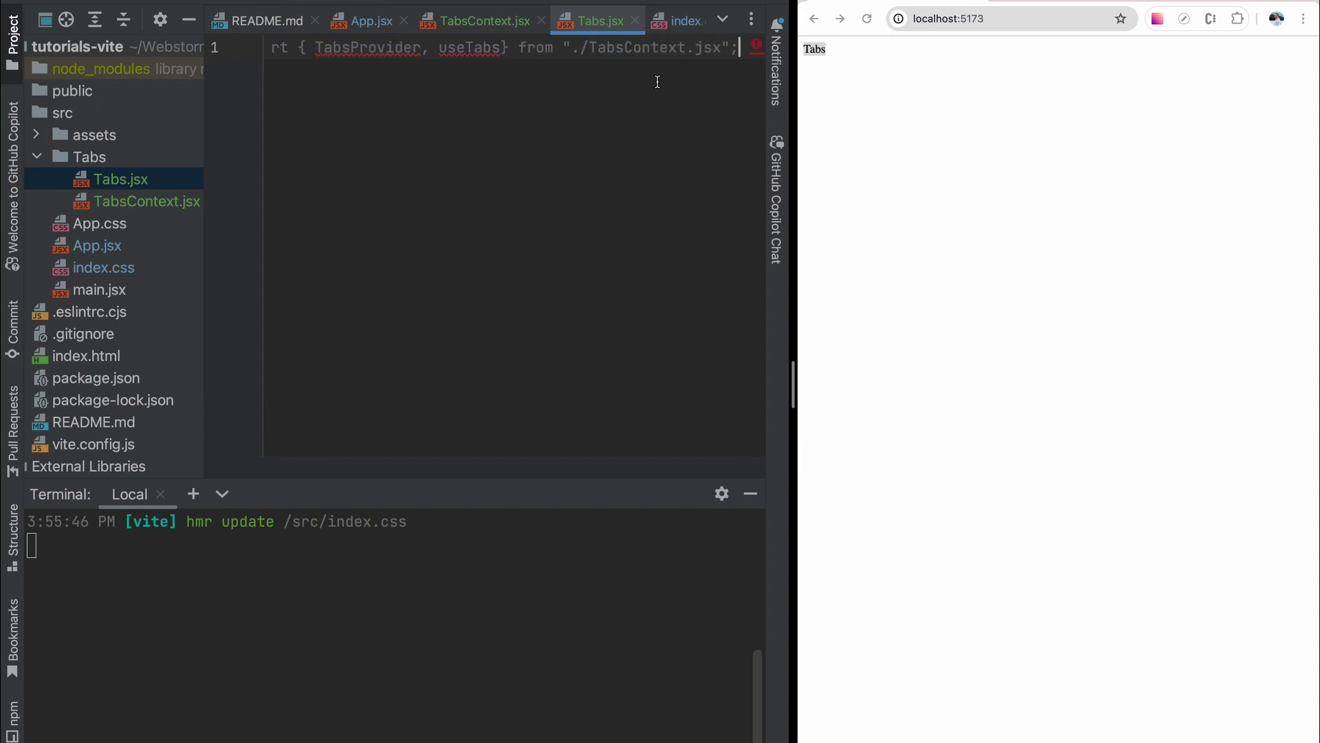
pyautogui.press('Return')
pyautogui.press('Return')
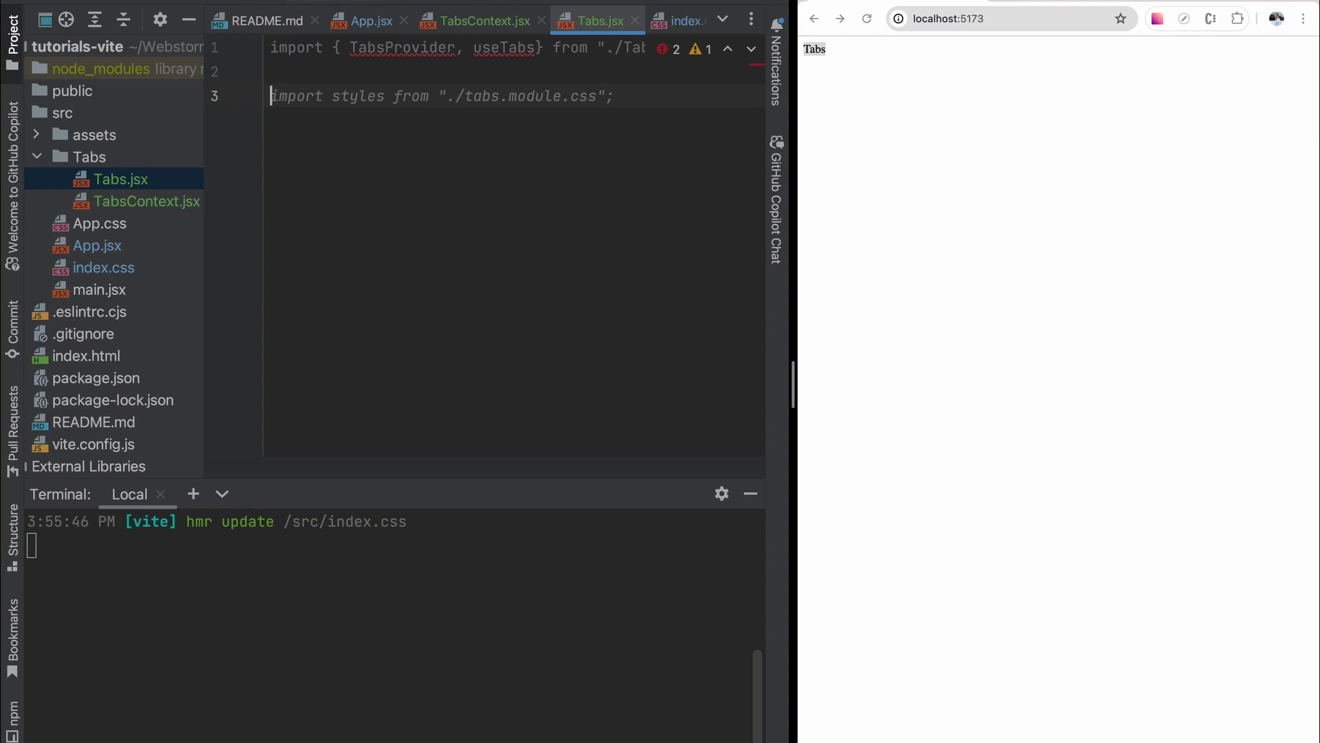
pyautogui.write('con')
# Step: Write an exported Tabs component returning TabsProvider with defaultIndex around children
pyautogui.press('BackSpace')
pyautogui.press('BackSpace')
pyautogui.press('BackSpace')
pyautogui.write('export const Tabs')
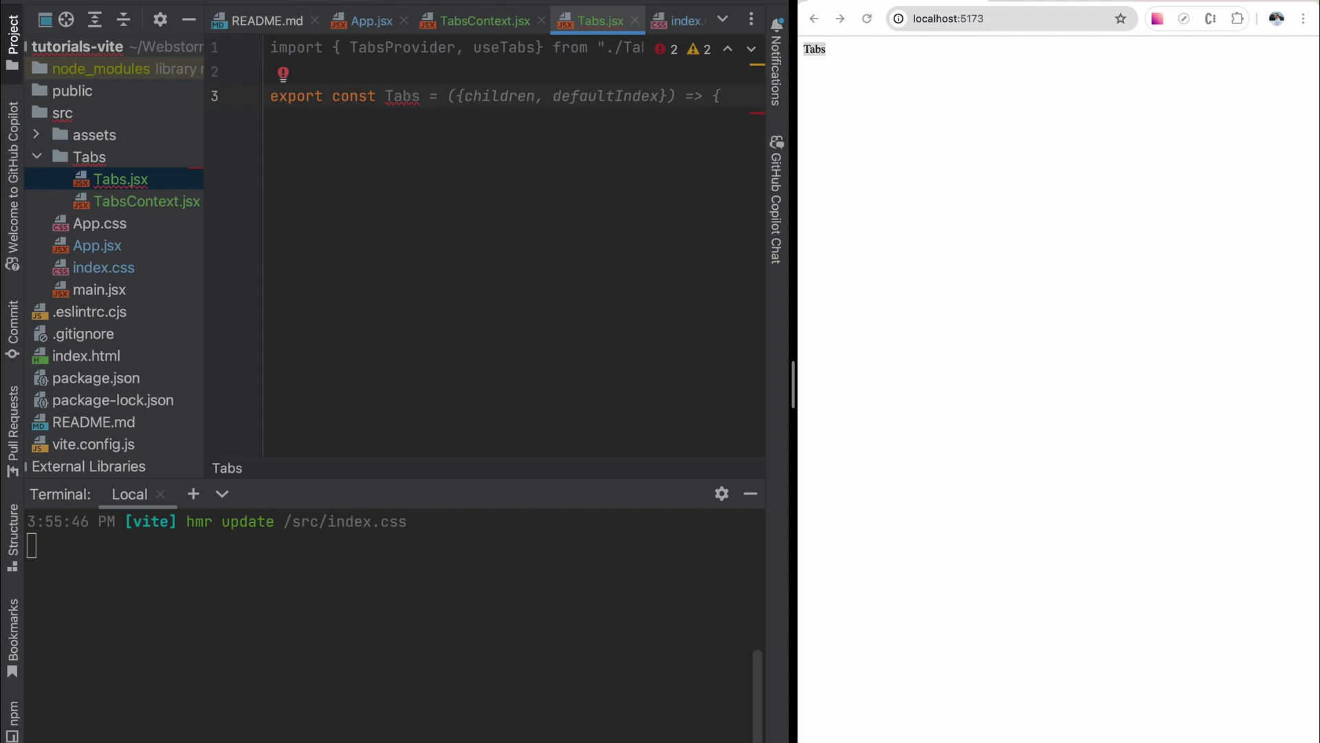
pyautogui.press('Tab')
pyautogui.press('Return')
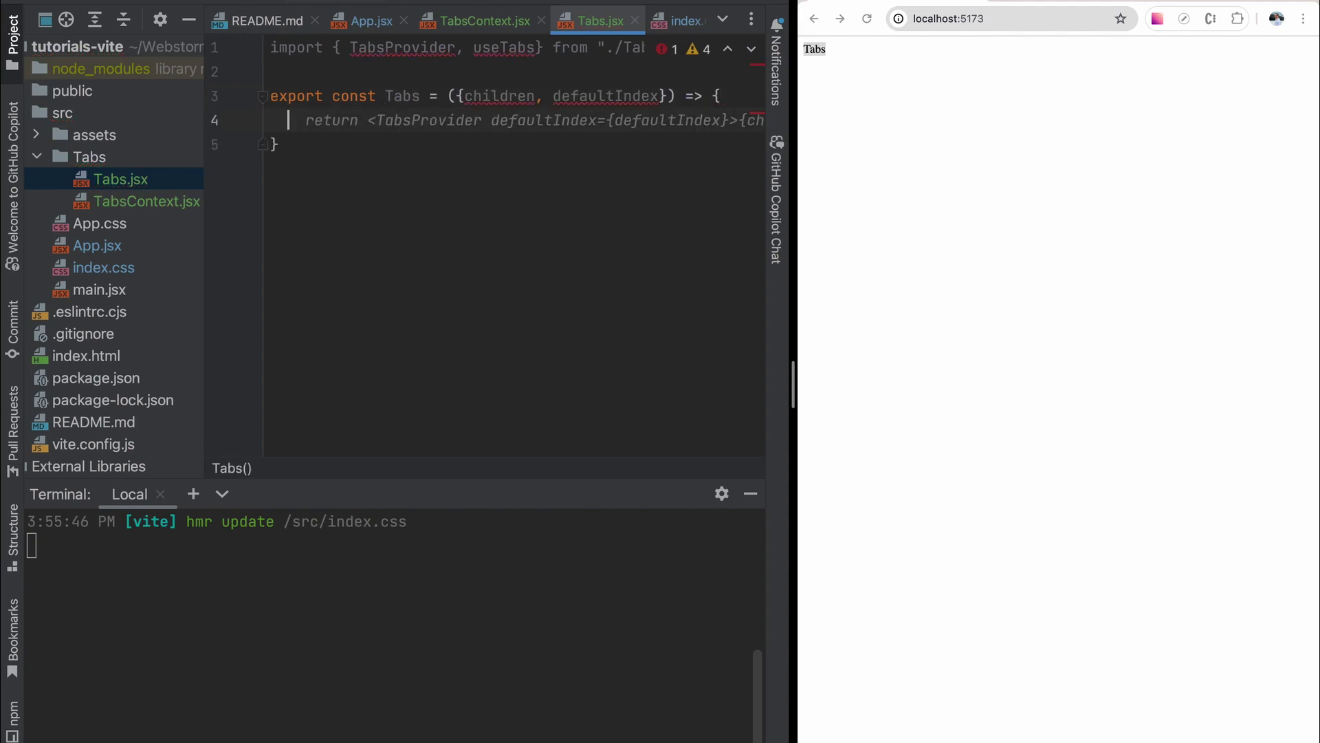
pyautogui.press('Tab')
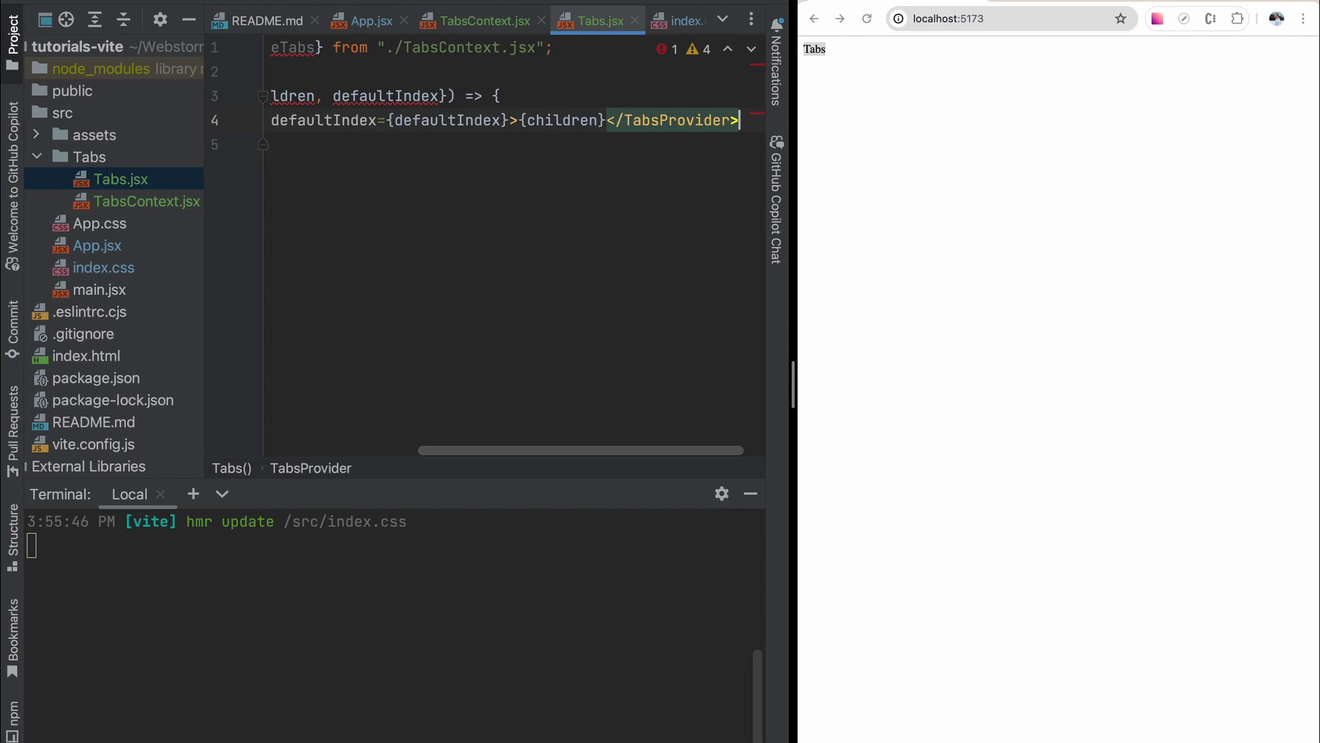
pyautogui.doubleClick(452, 120)
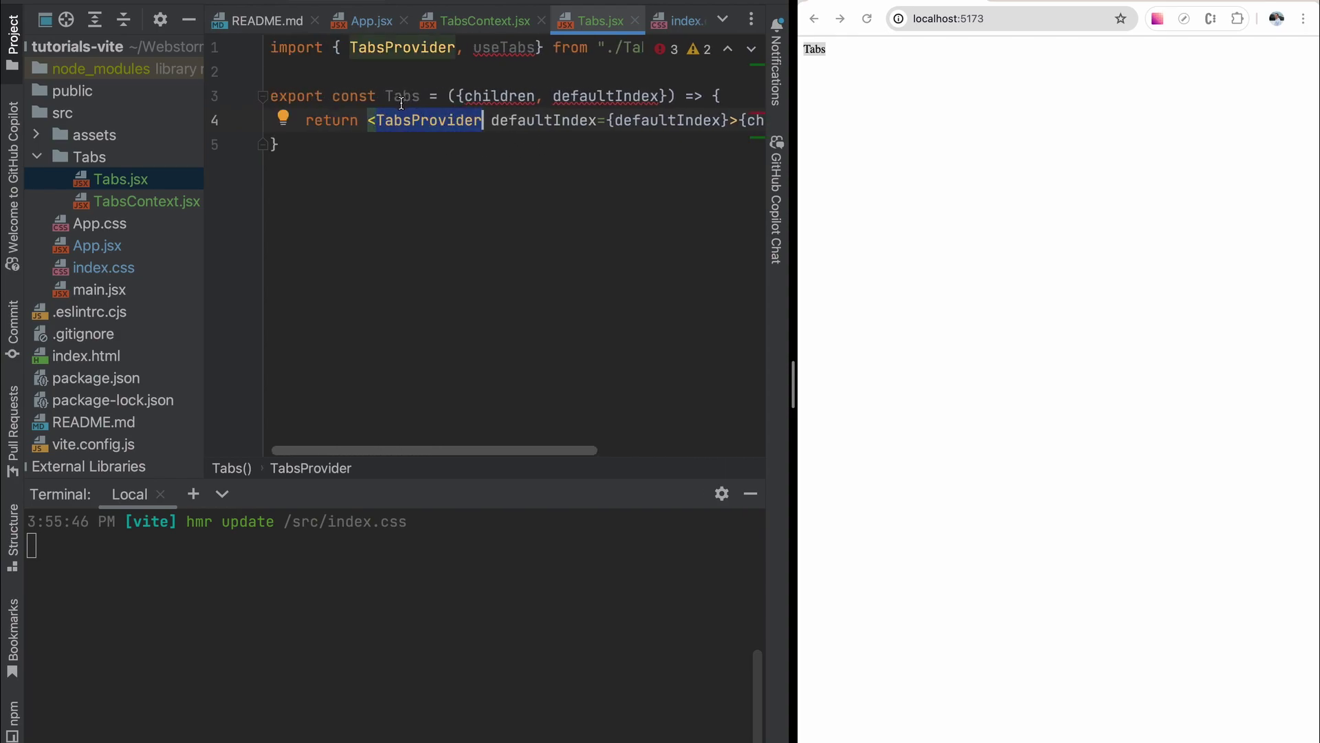
pyautogui.hscroll(3, 464, 138)
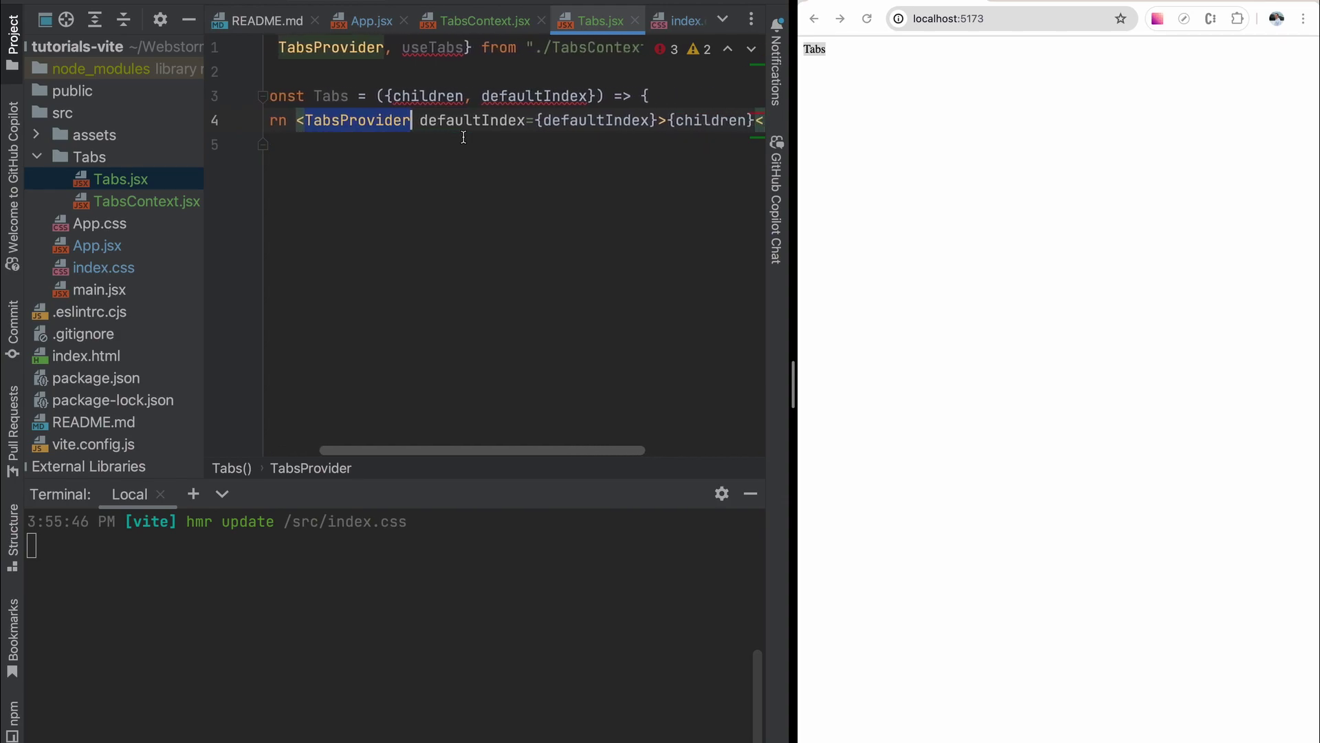
pyautogui.hscroll(3, 463, 138)
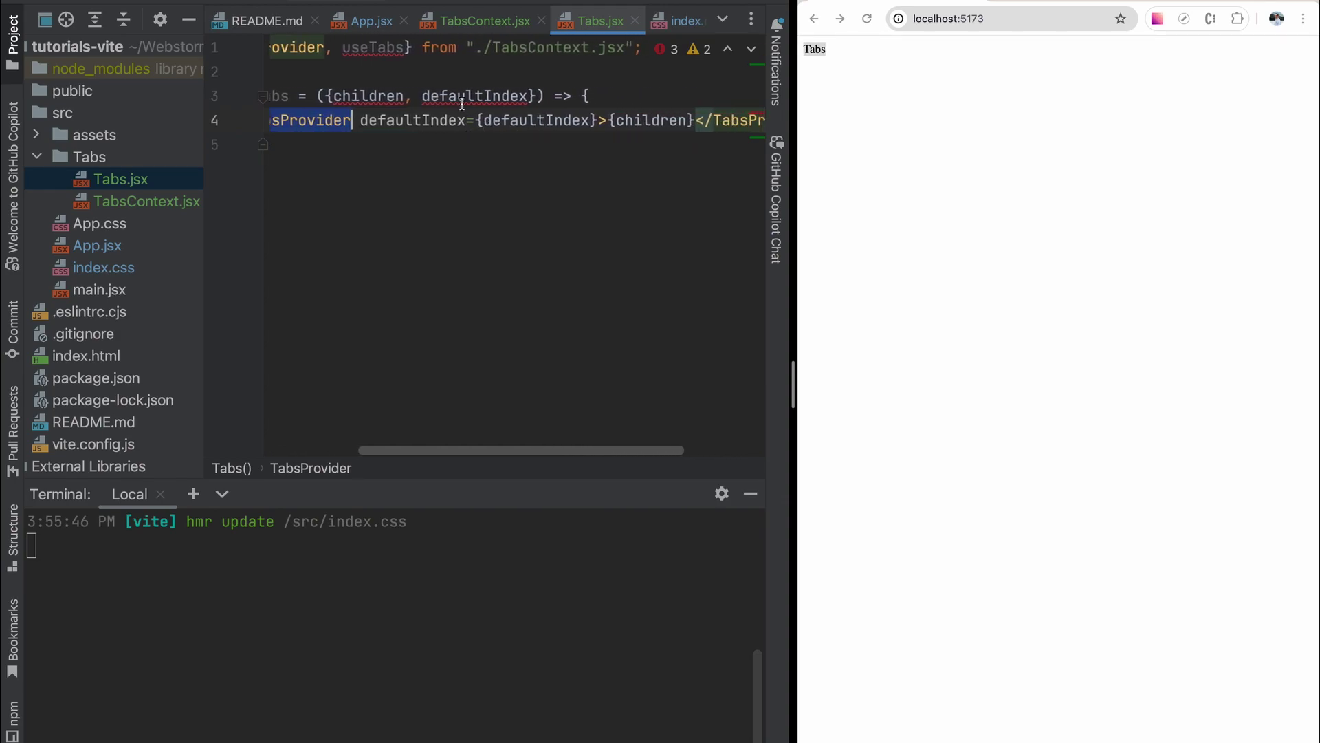
pyautogui.hscroll(-6, 461, 113)
pyautogui.click(411, 168)
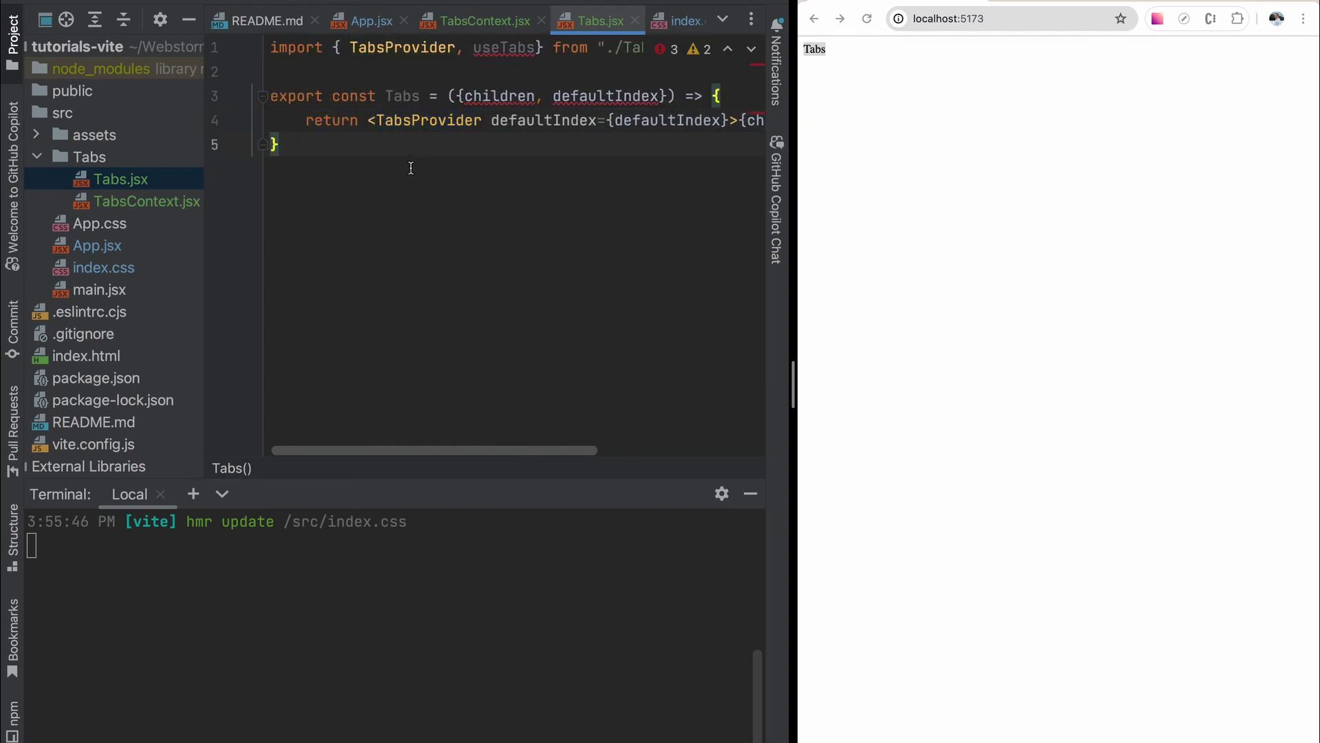
# Step: Add an exported TabList component rendering children inside a div with class tabsList
pyautogui.press('Return')
pyautogui.press('Return')
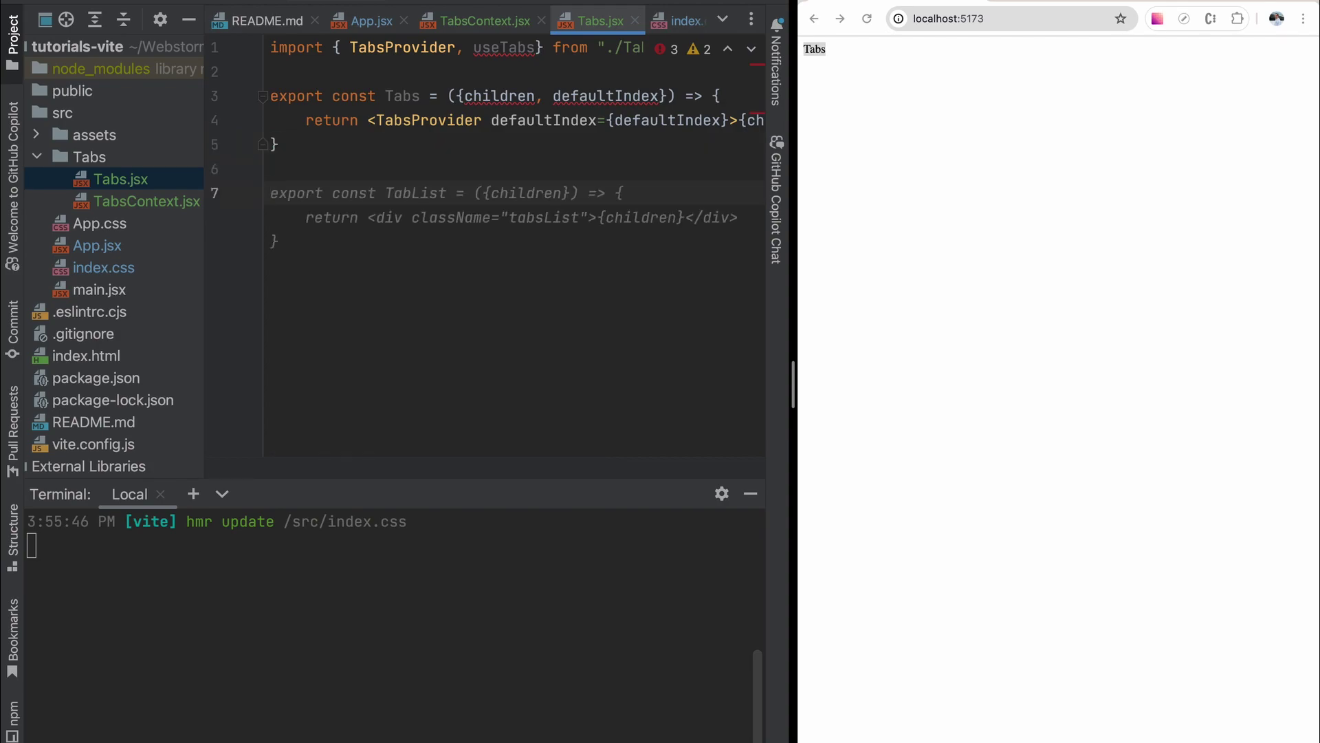
pyautogui.press('Tab')
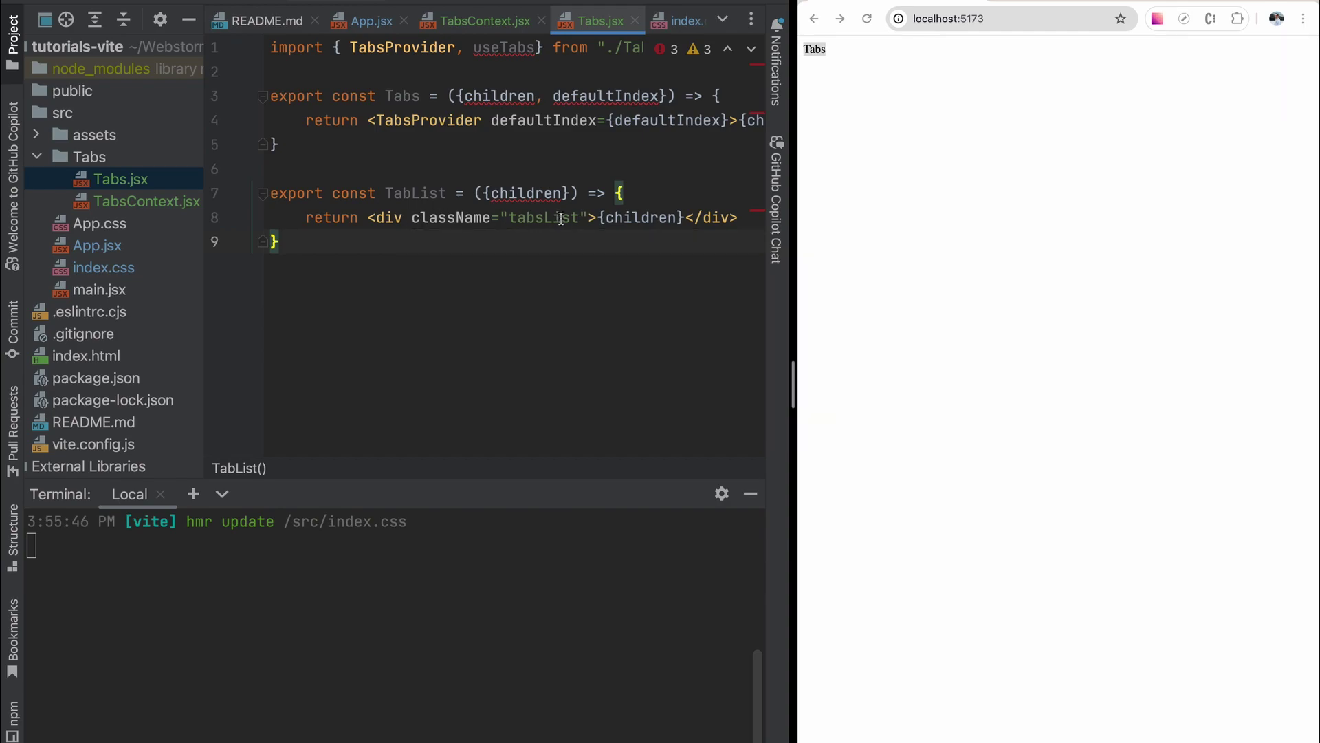
pyautogui.moveTo(526, 194)
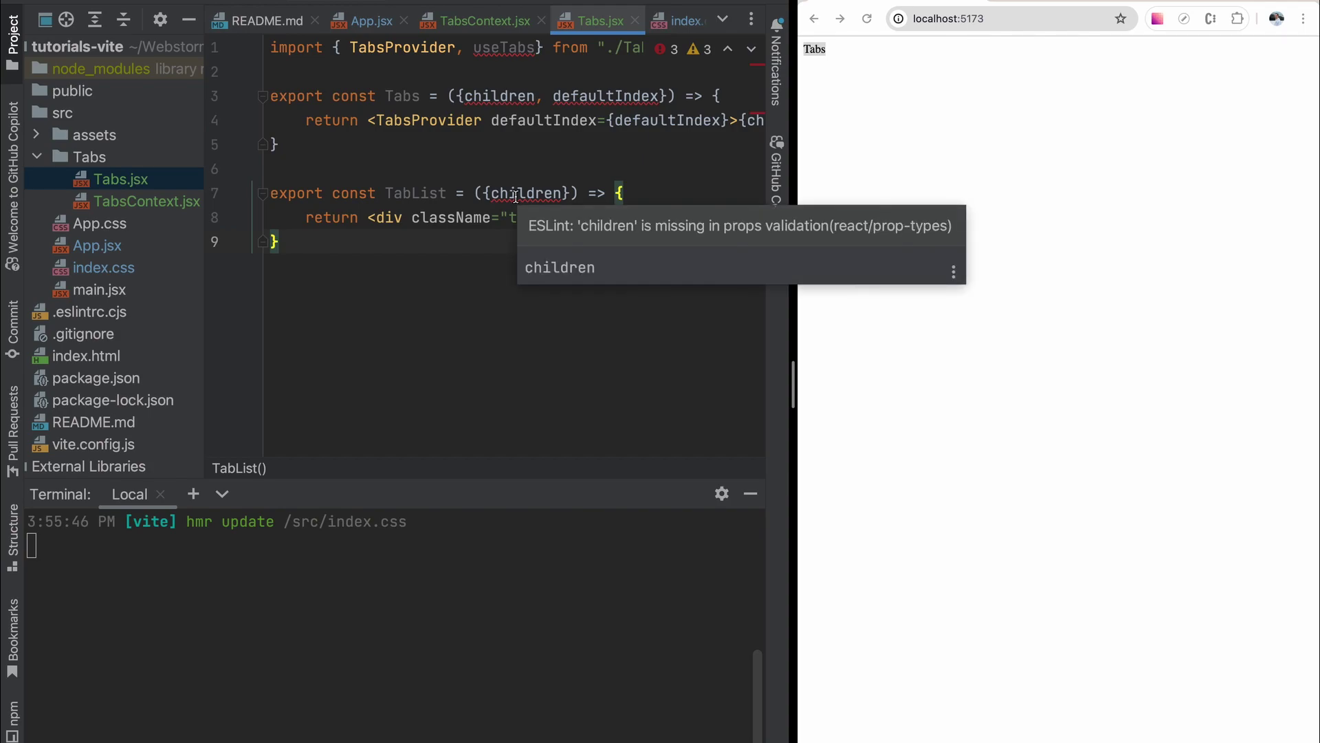
pyautogui.hscroll(1, 570, 219)
pyautogui.hscroll(-1, 575, 220)
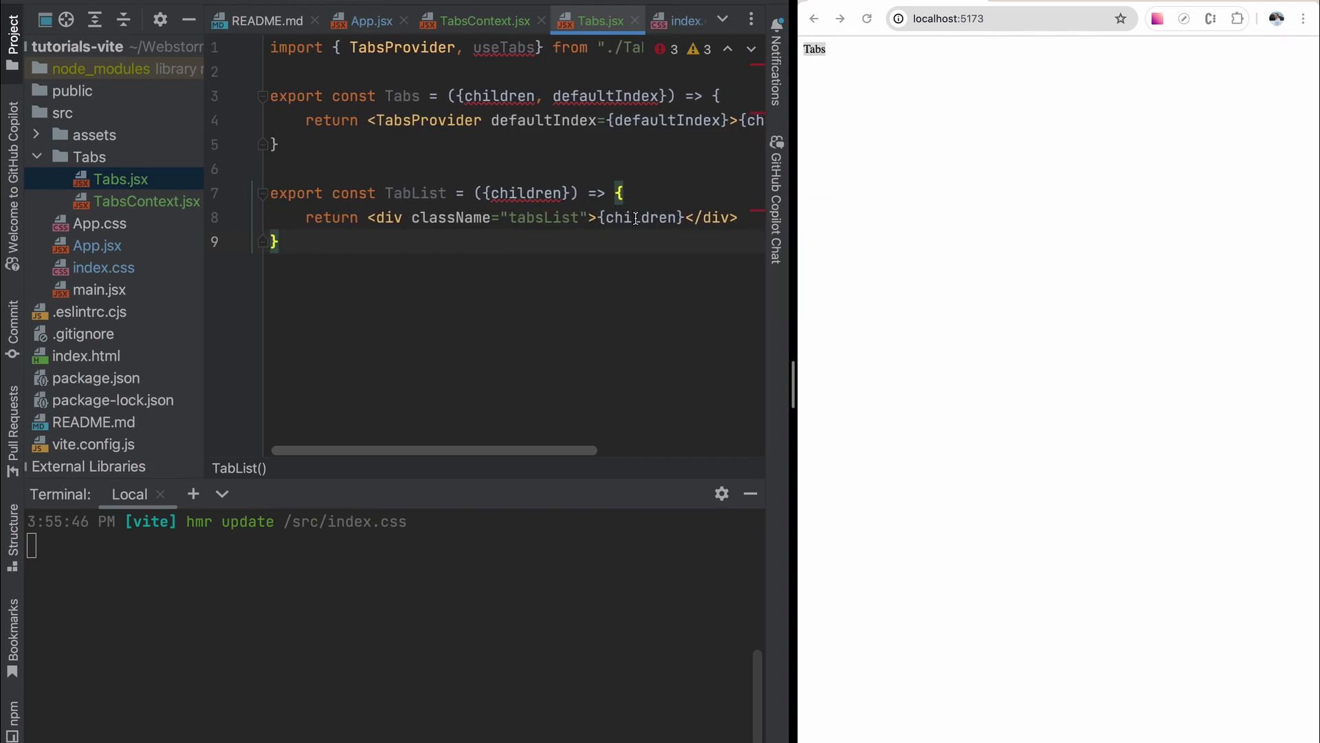
pyautogui.press('Return')
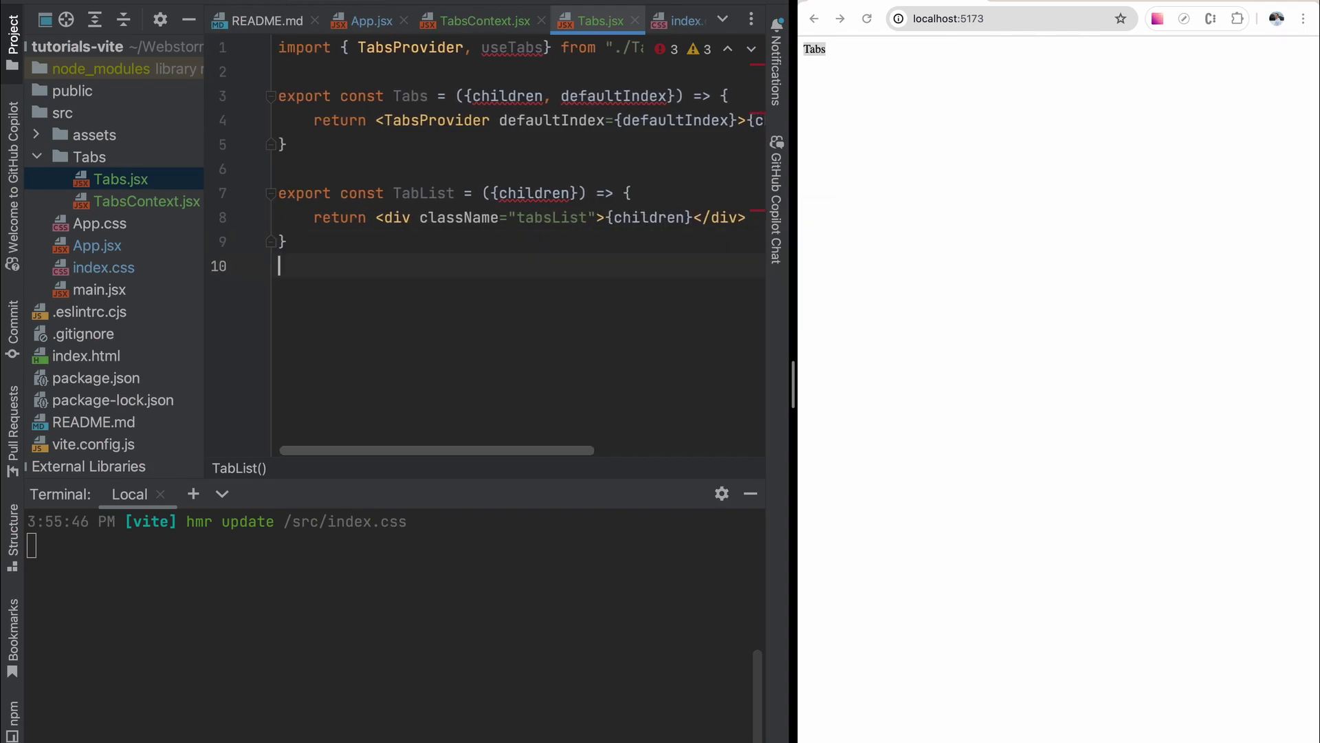
# Step: Write the Tab component with its index prop, accepting the suggested useTabs-based button body
pyautogui.press('Return')
pyautogui.write('export co')
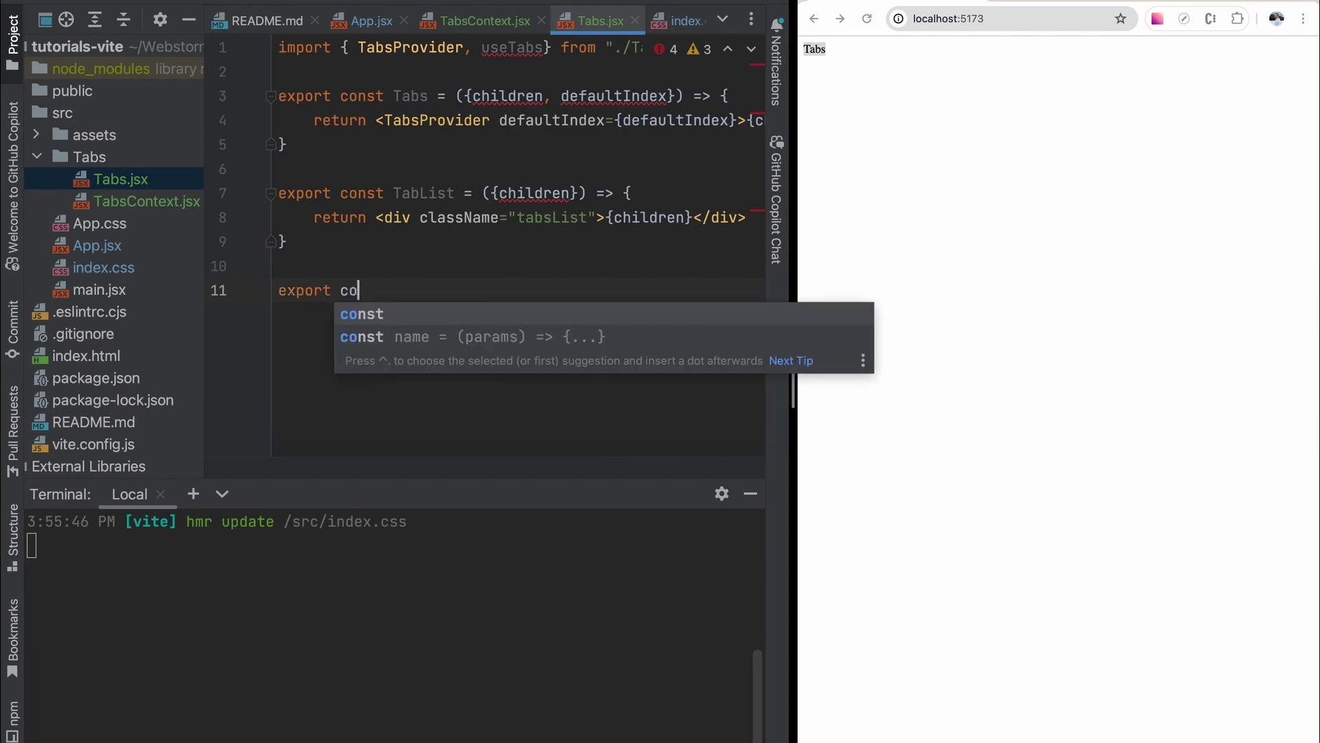
pyautogui.write('nst Tab = ({ind')
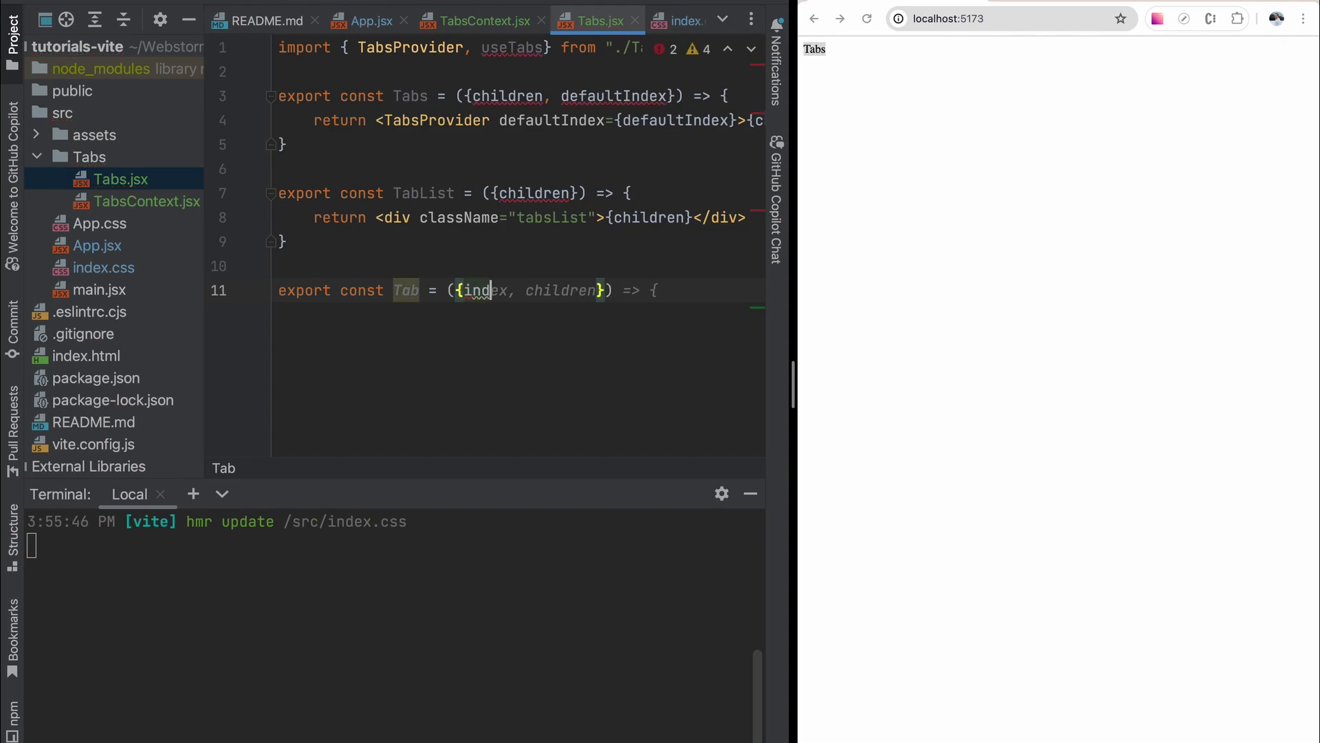
pyautogui.press('Tab')
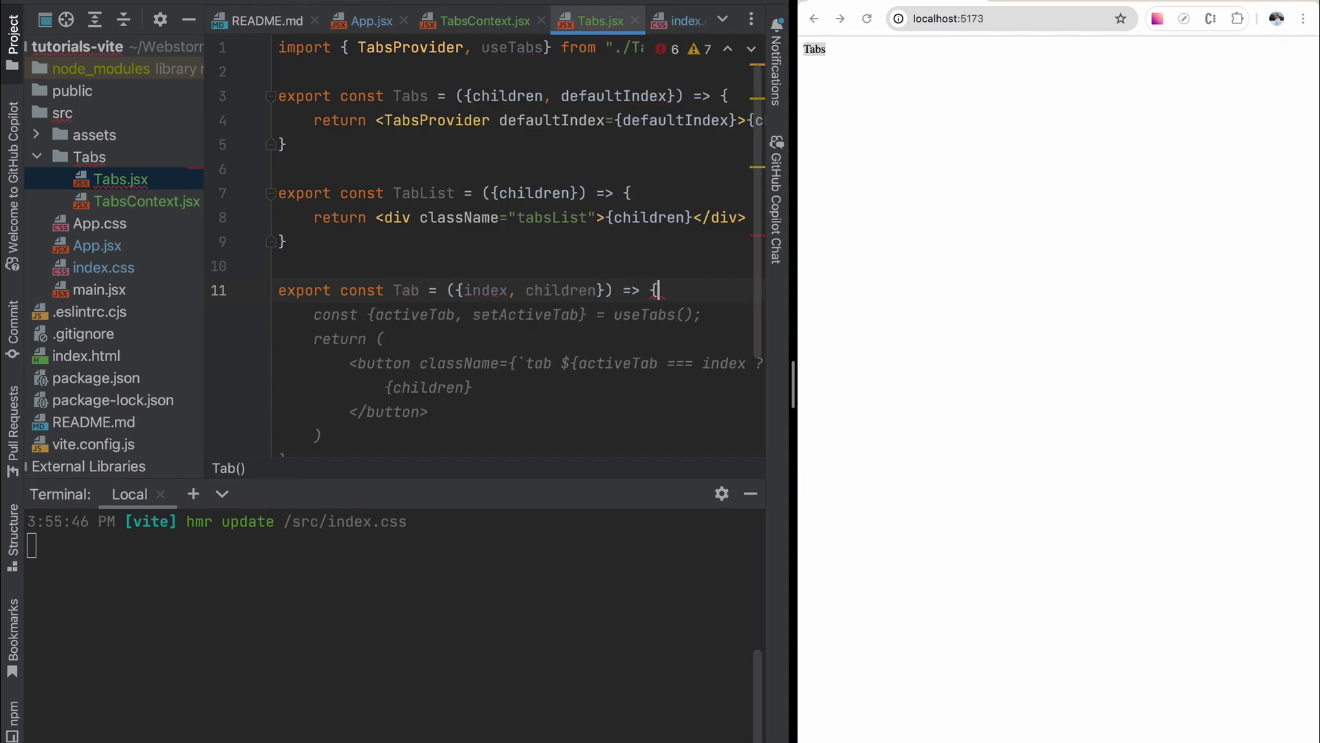
pyautogui.press('Return')
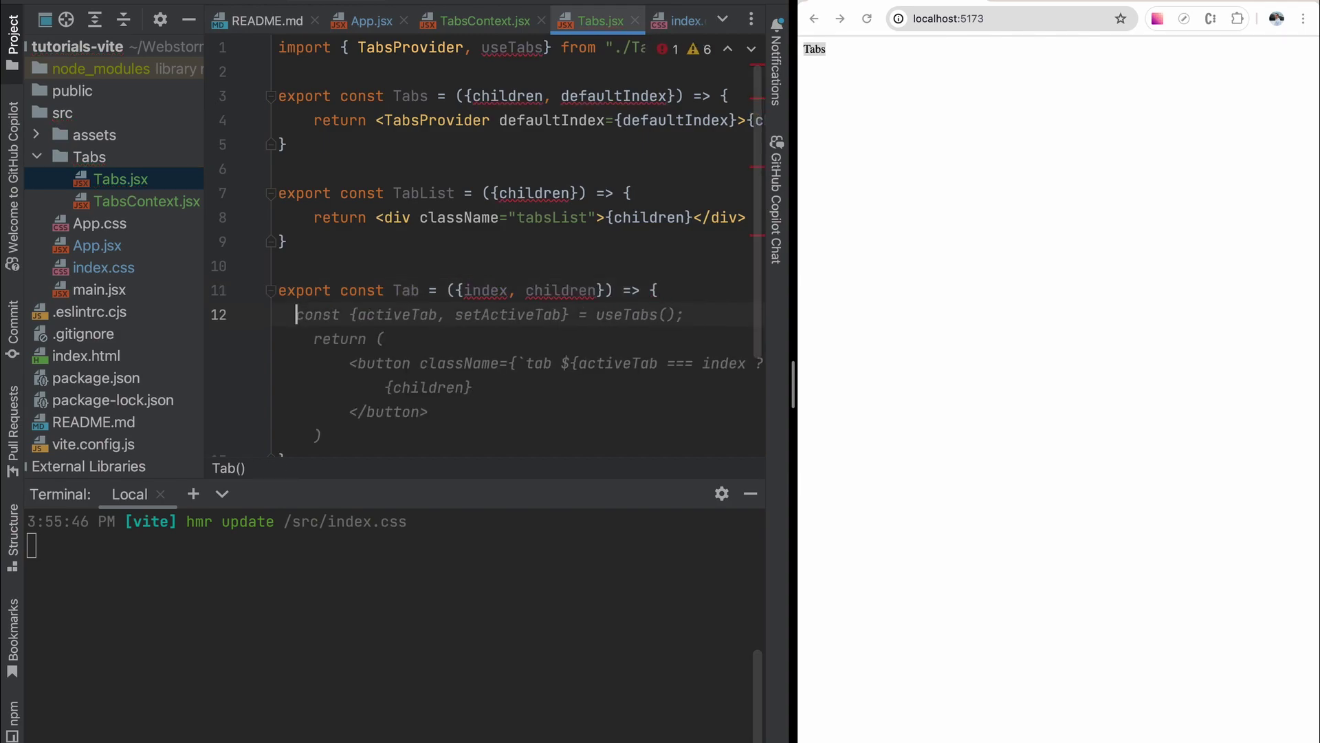
pyautogui.scroll(-1, 441, 302)
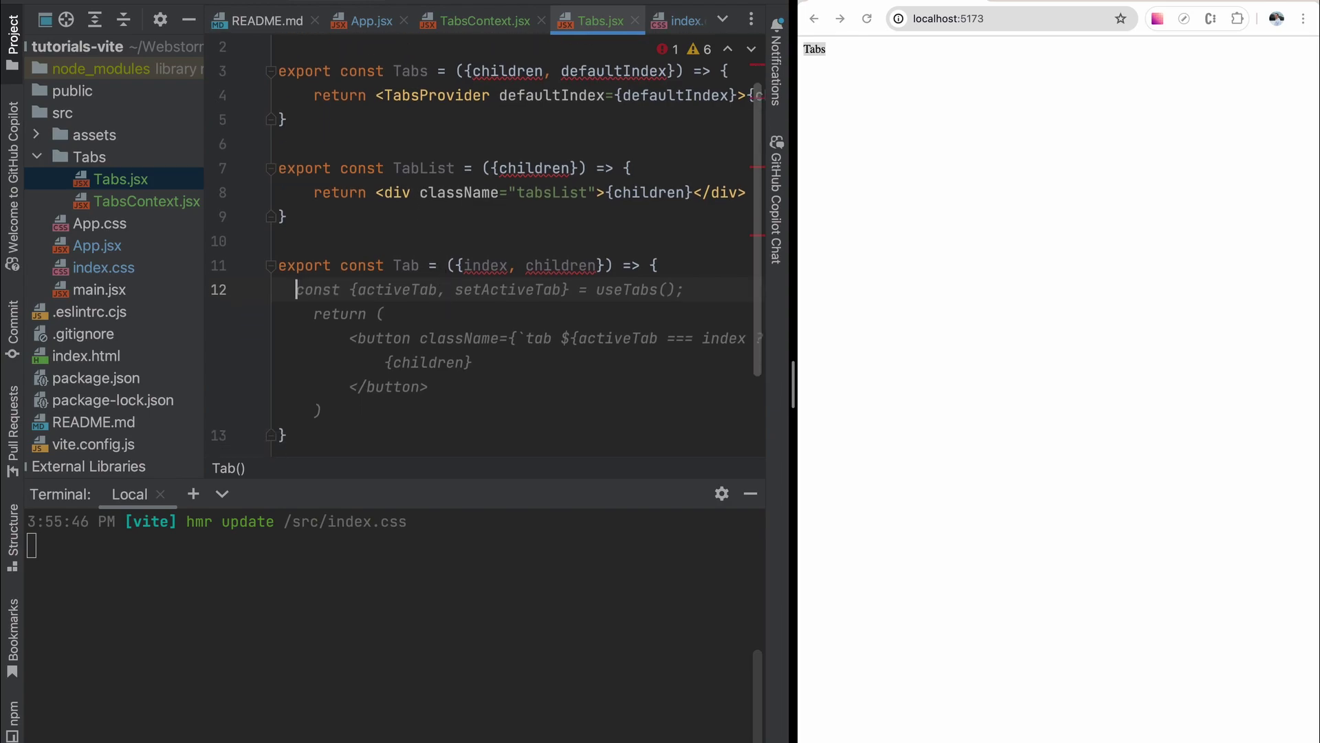
pyautogui.press('Escape')
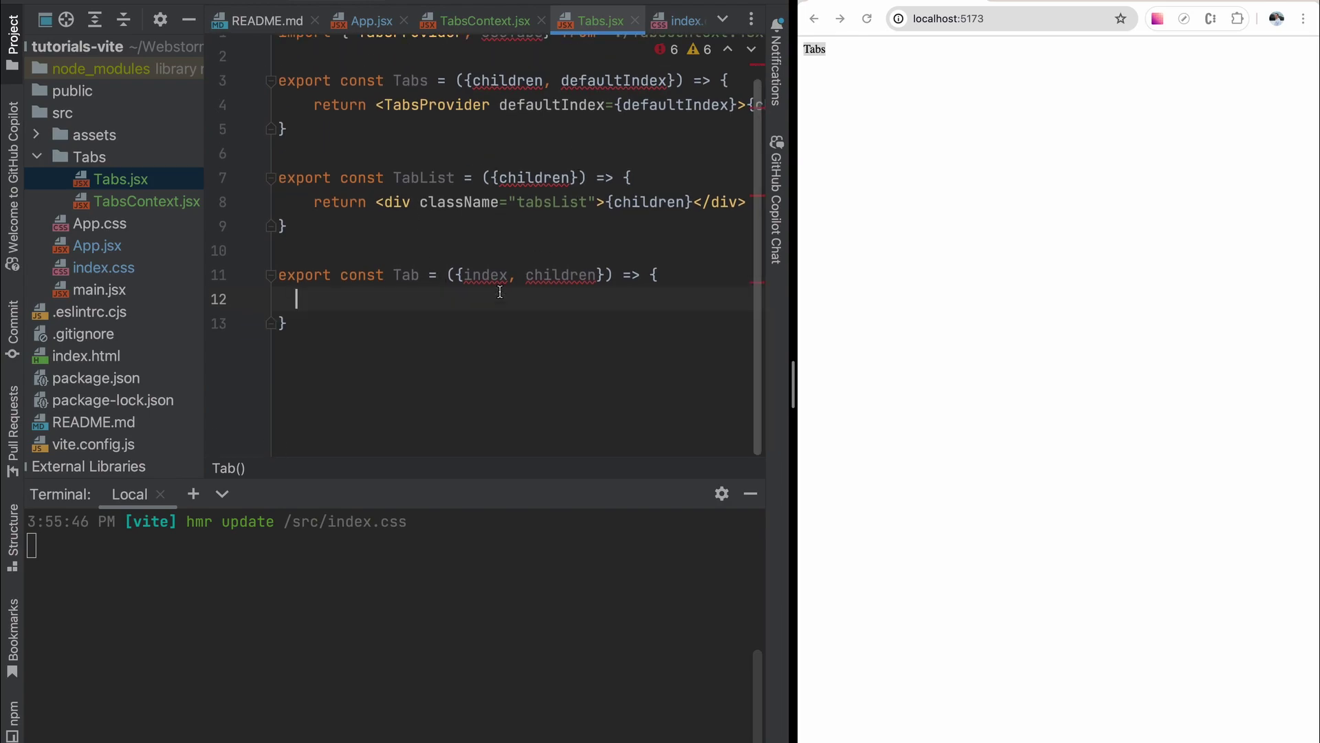
pyautogui.write('cons')
pyautogui.press('Tab')
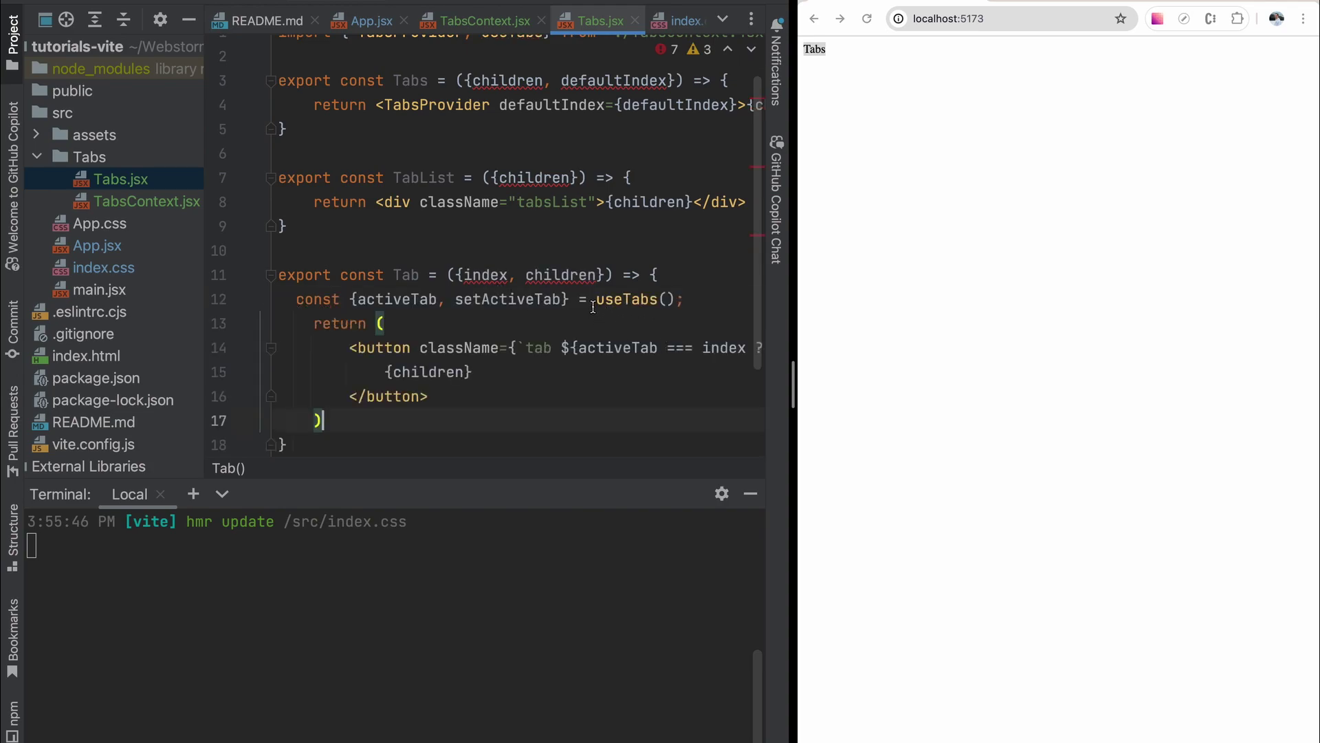
# Step: Review the useTabs call, the activeTab variable and the Tab button markup
pyautogui.moveTo(599, 299); pyautogui.dragTo(661, 300)
pyautogui.scroll(1, 662, 299)
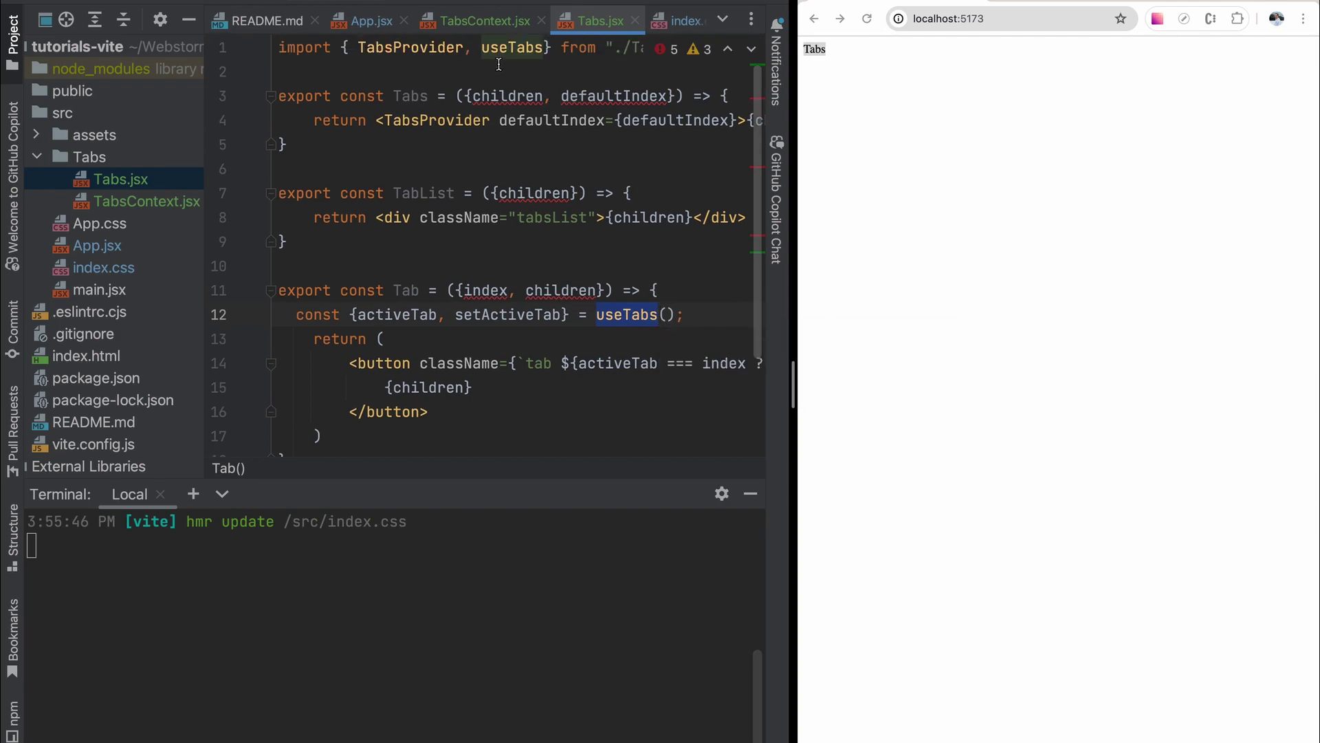
pyautogui.doubleClick(393, 314)
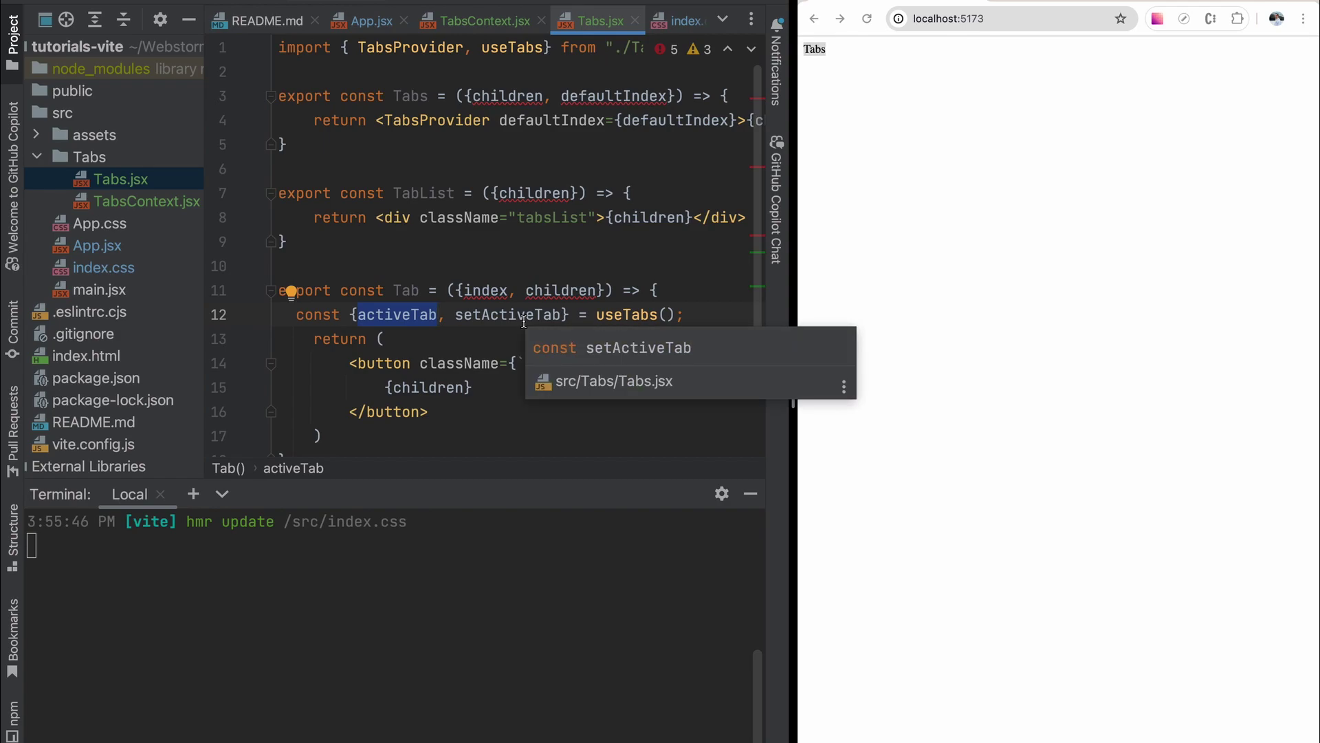
pyautogui.scroll(-1, 523, 322)
pyautogui.hscroll(1, 550, 344)
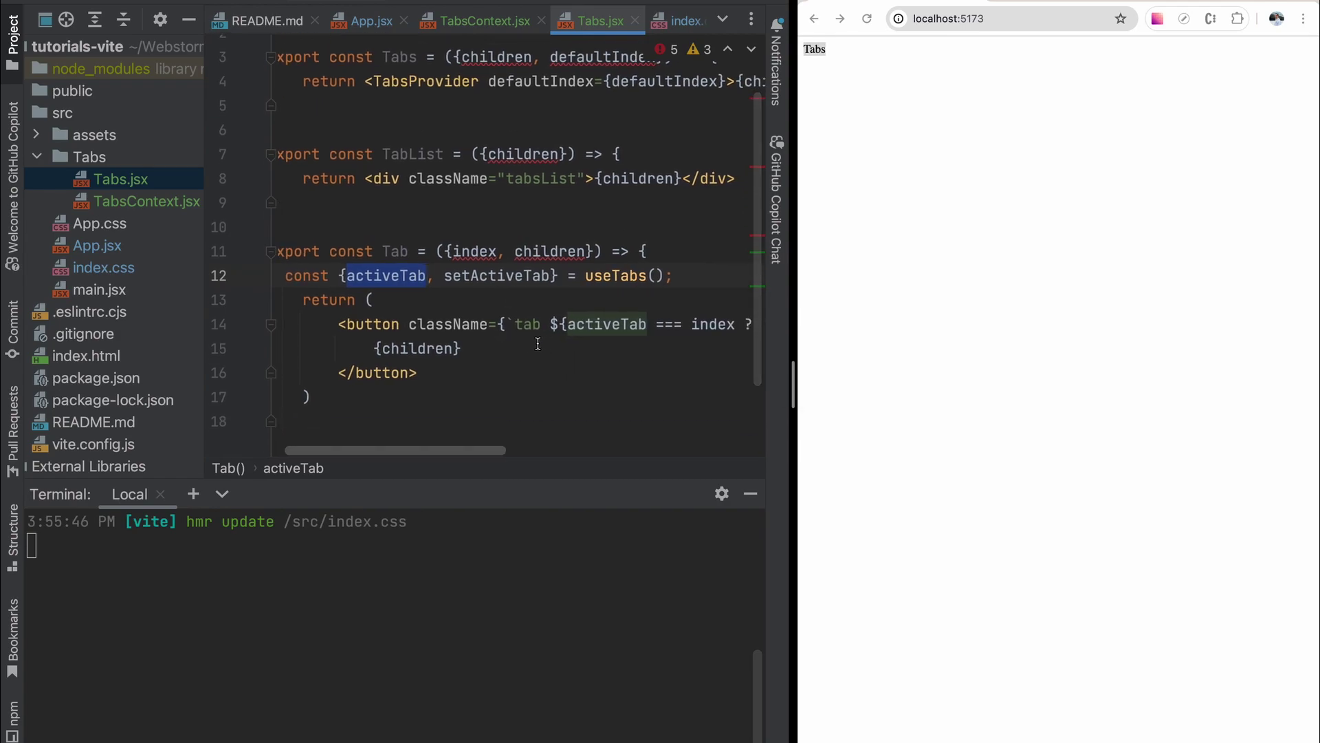
pyautogui.hscroll(3, 548, 343)
pyautogui.hscroll(5, 577, 341)
pyautogui.hscroll(3, 579, 339)
pyautogui.hscroll(-8, 579, 339)
pyautogui.hscroll(-5, 515, 331)
pyautogui.click(378, 324)
pyautogui.moveTo(378, 324); pyautogui.dragTo(428, 372)
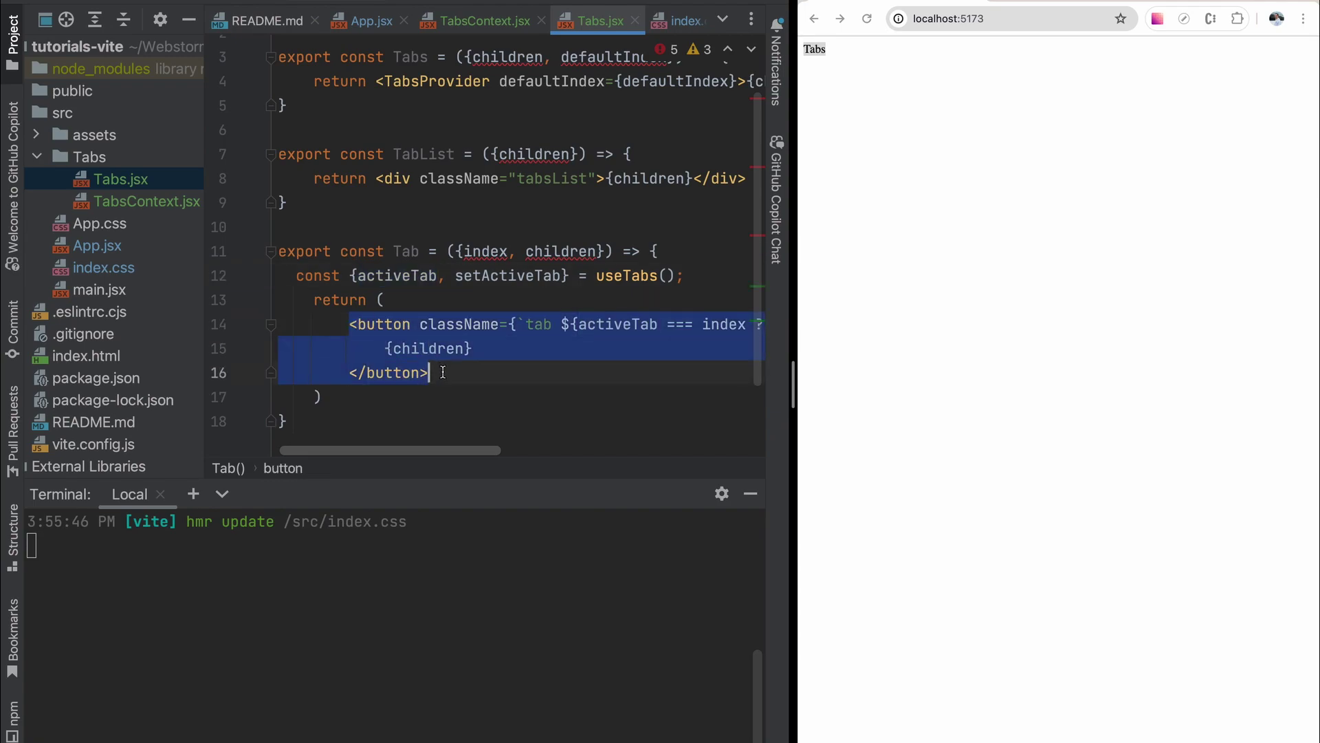
pyautogui.click(454, 348)
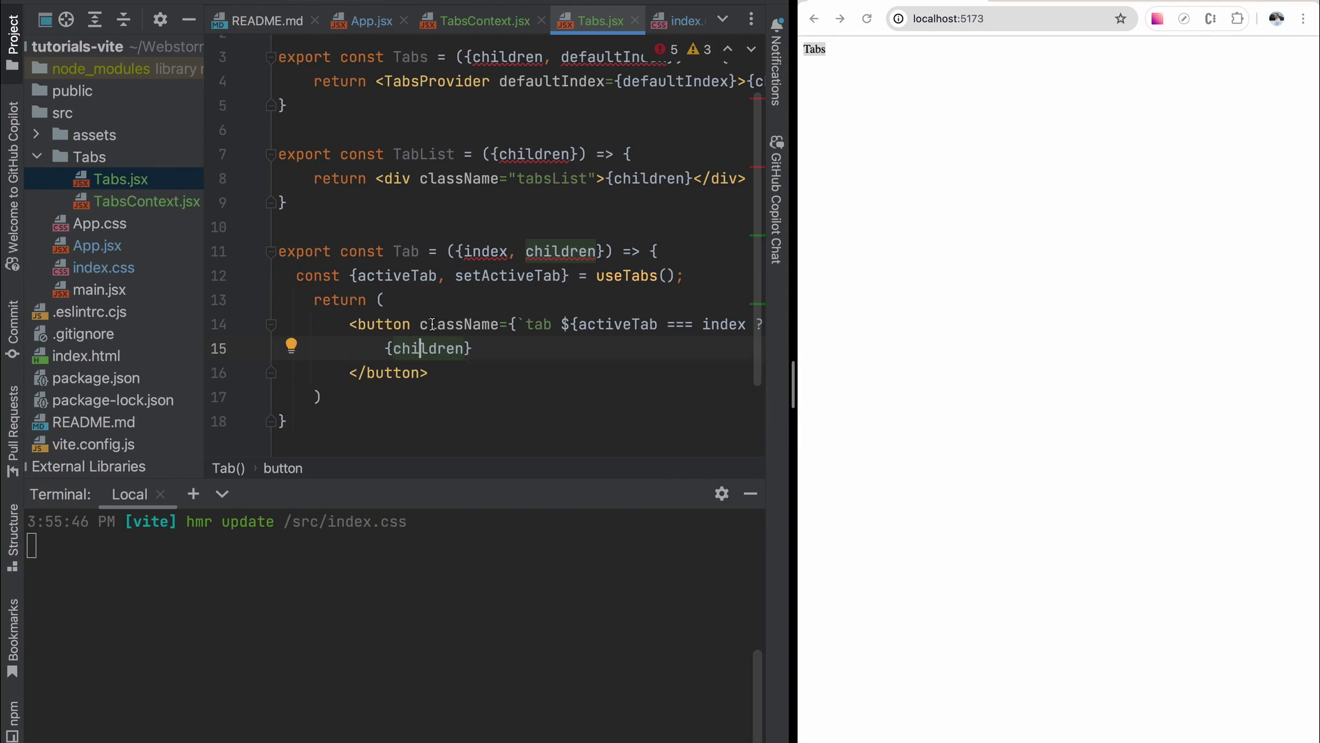
# Step: Inspect the button's conditional active class name and the index prop passed to setActiveTab
pyautogui.click(421, 324)
pyautogui.hscroll(1, 465, 325)
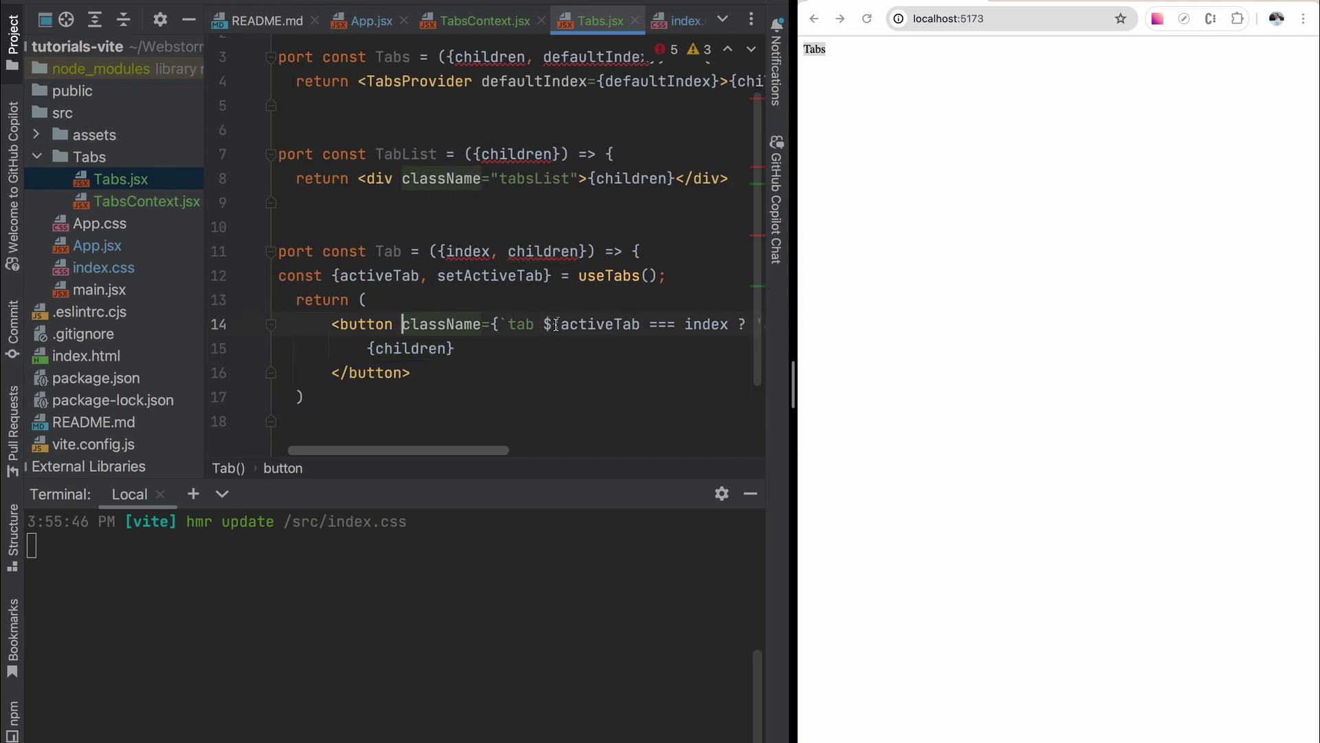
pyautogui.click(525, 324)
pyautogui.doubleClick(519, 324)
pyautogui.hscroll(3, 518, 324)
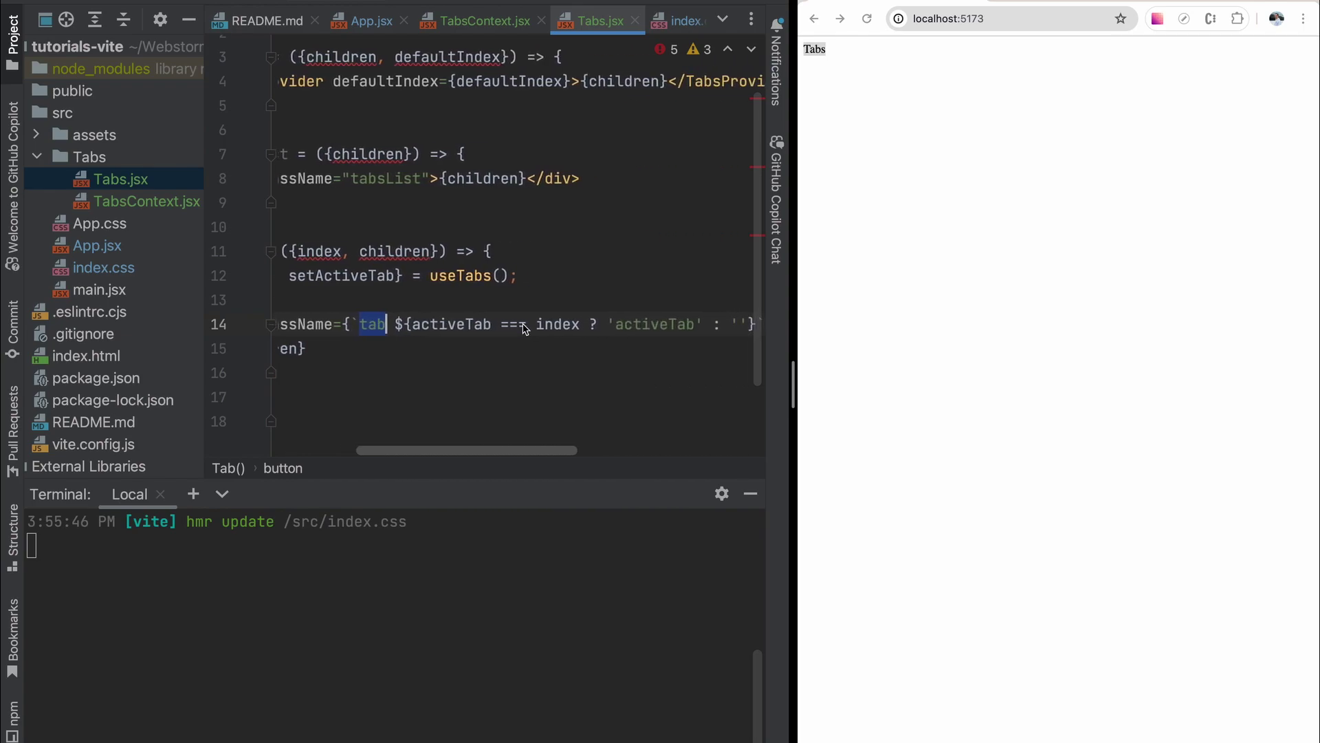
pyautogui.hscroll(-3, 432, 321)
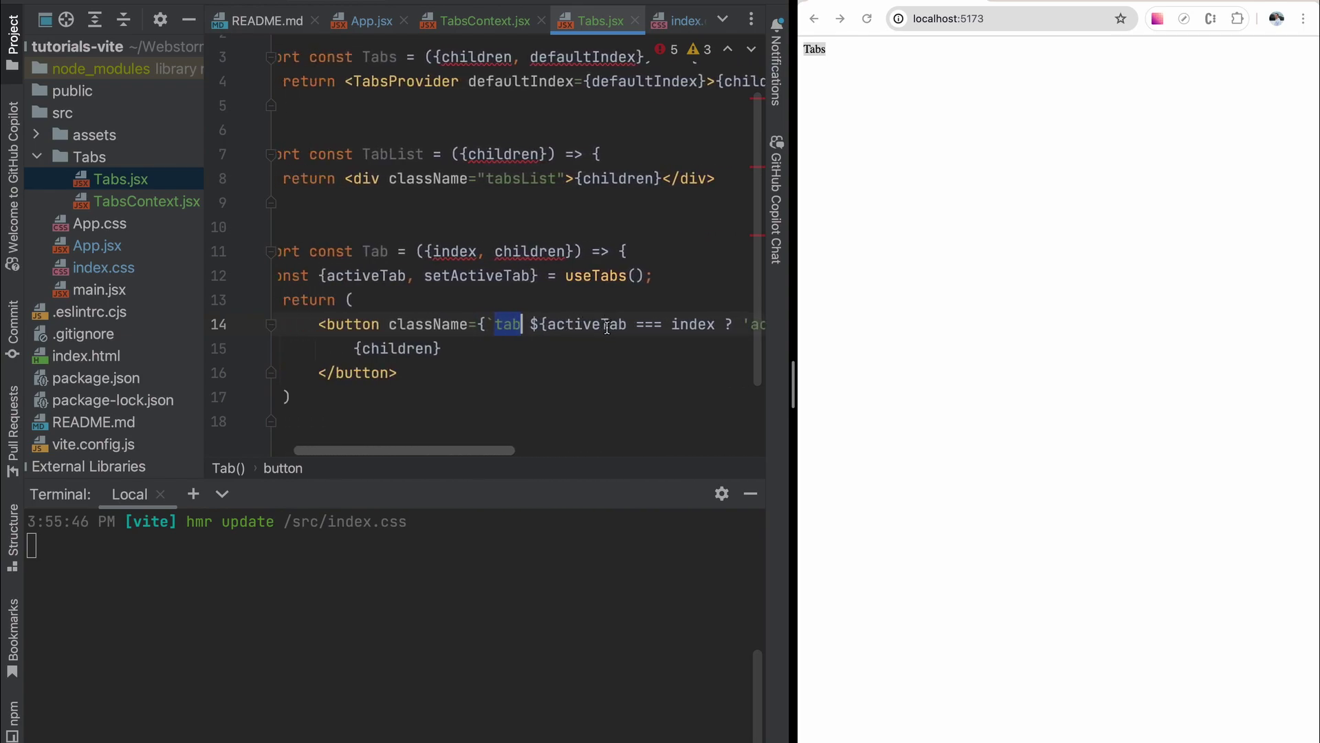
pyautogui.hscroll(1, 576, 305)
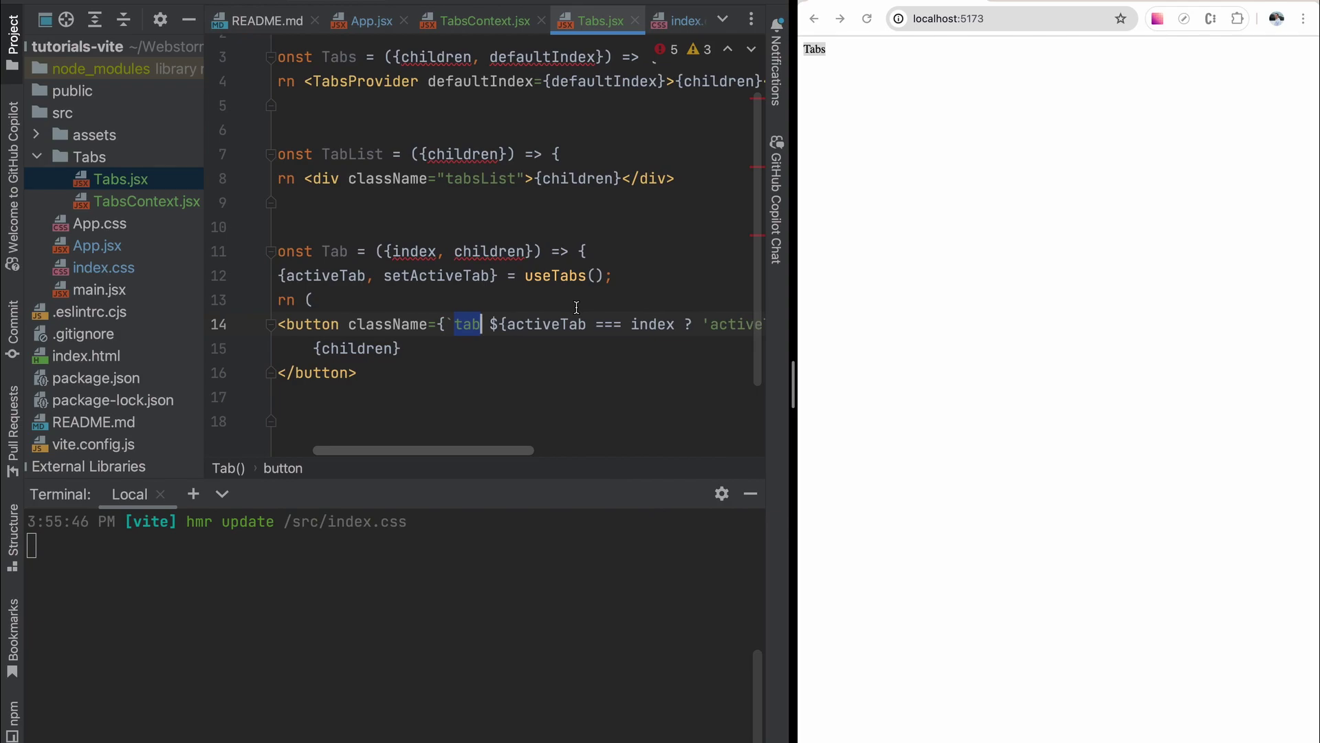
pyautogui.doubleClick(413, 251)
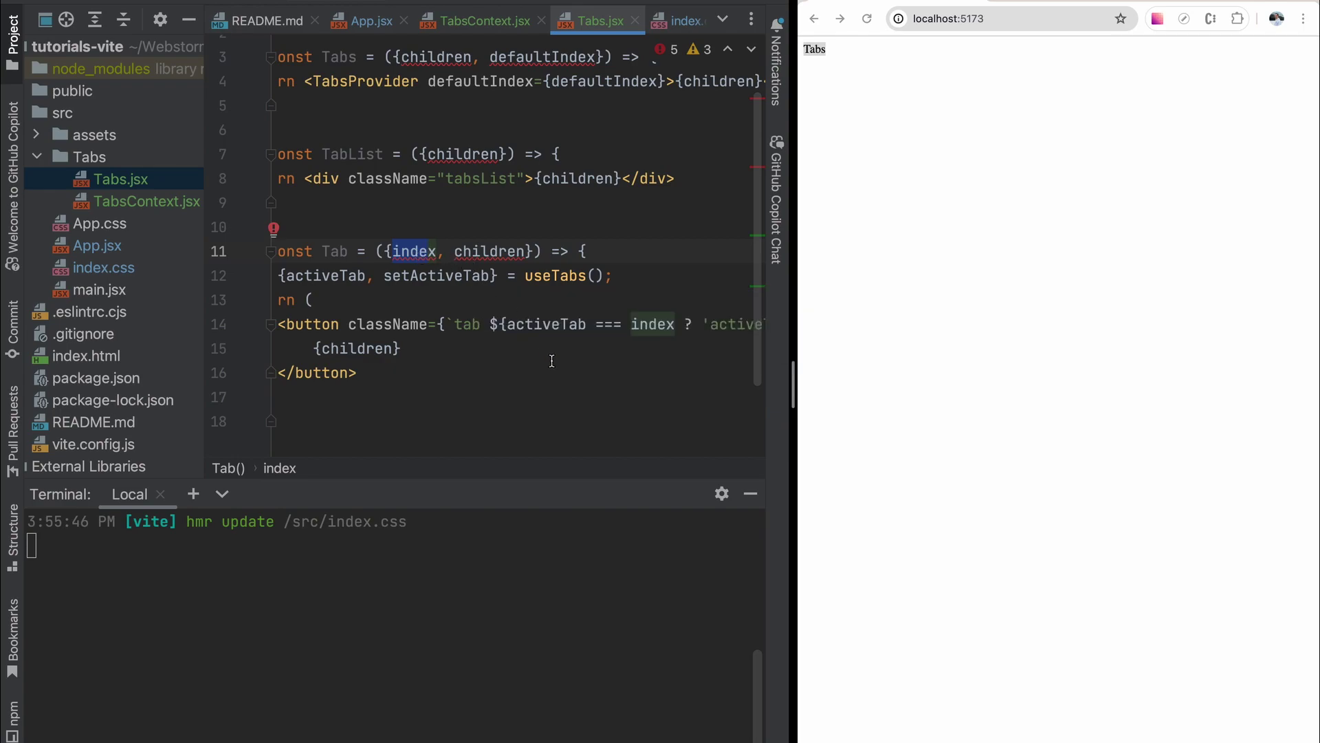
pyautogui.hscroll(3, 547, 356)
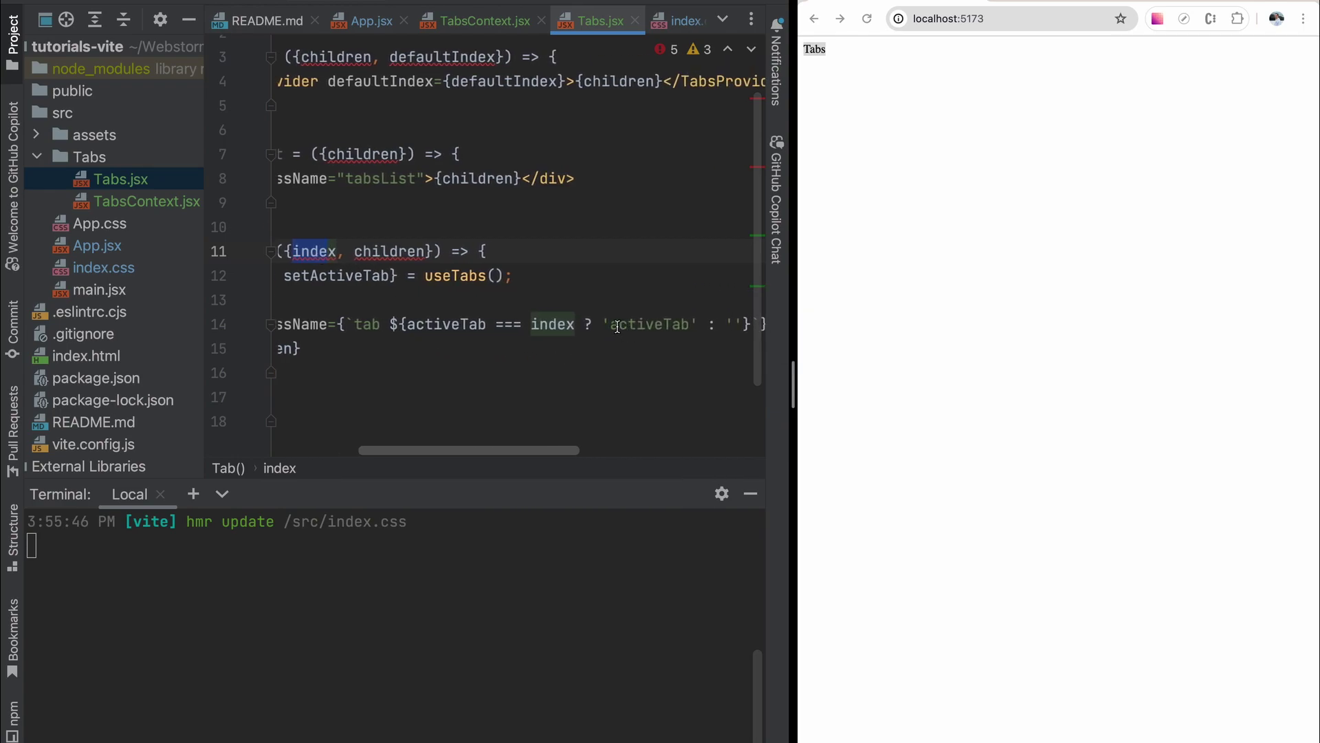
pyautogui.hscroll(3, 653, 328)
pyautogui.hscroll(3, 671, 325)
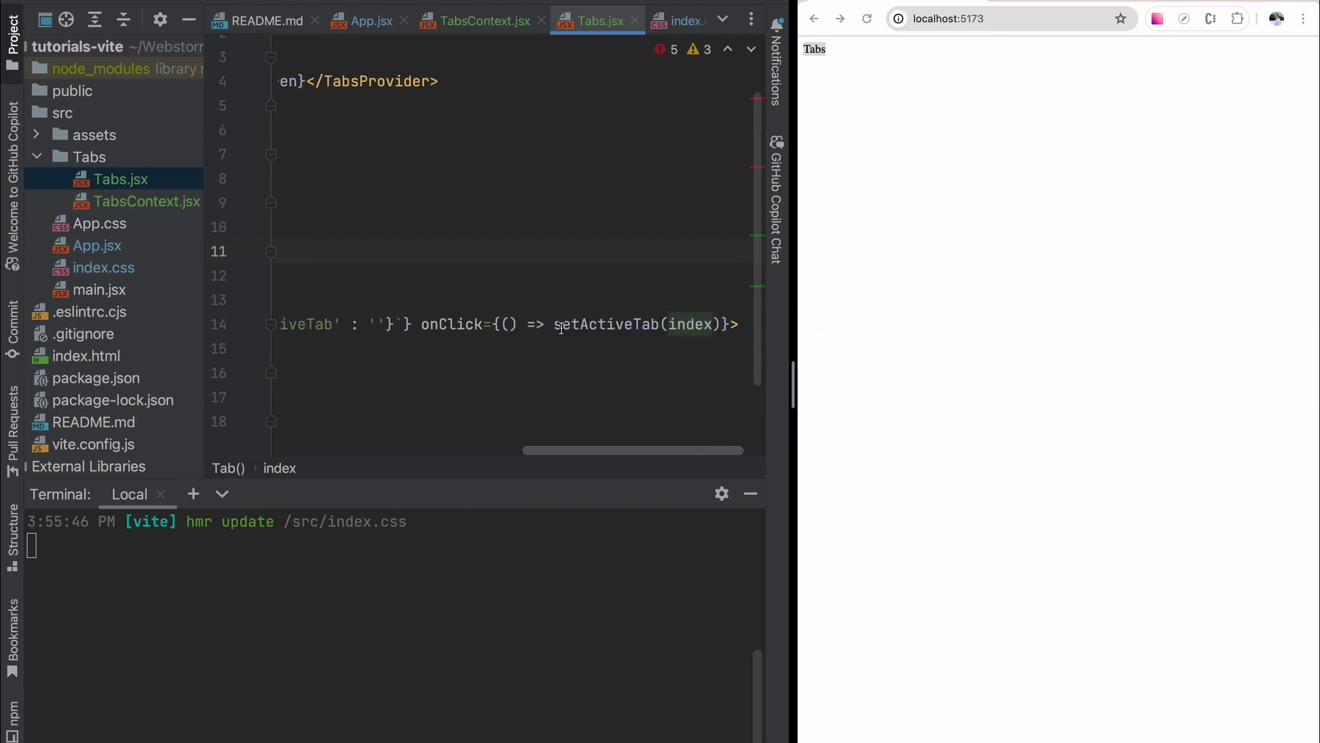
pyautogui.hscroll(-6, 617, 328)
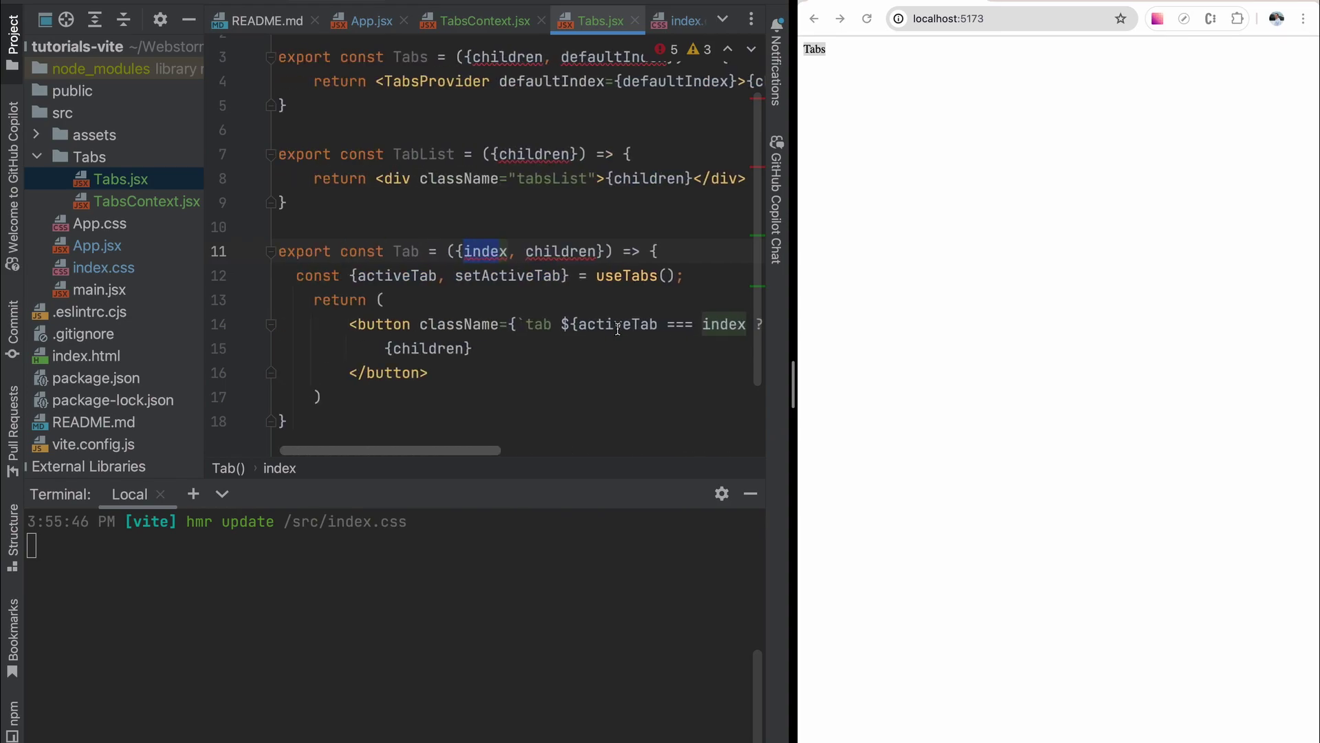
pyautogui.scroll(-1, 435, 273)
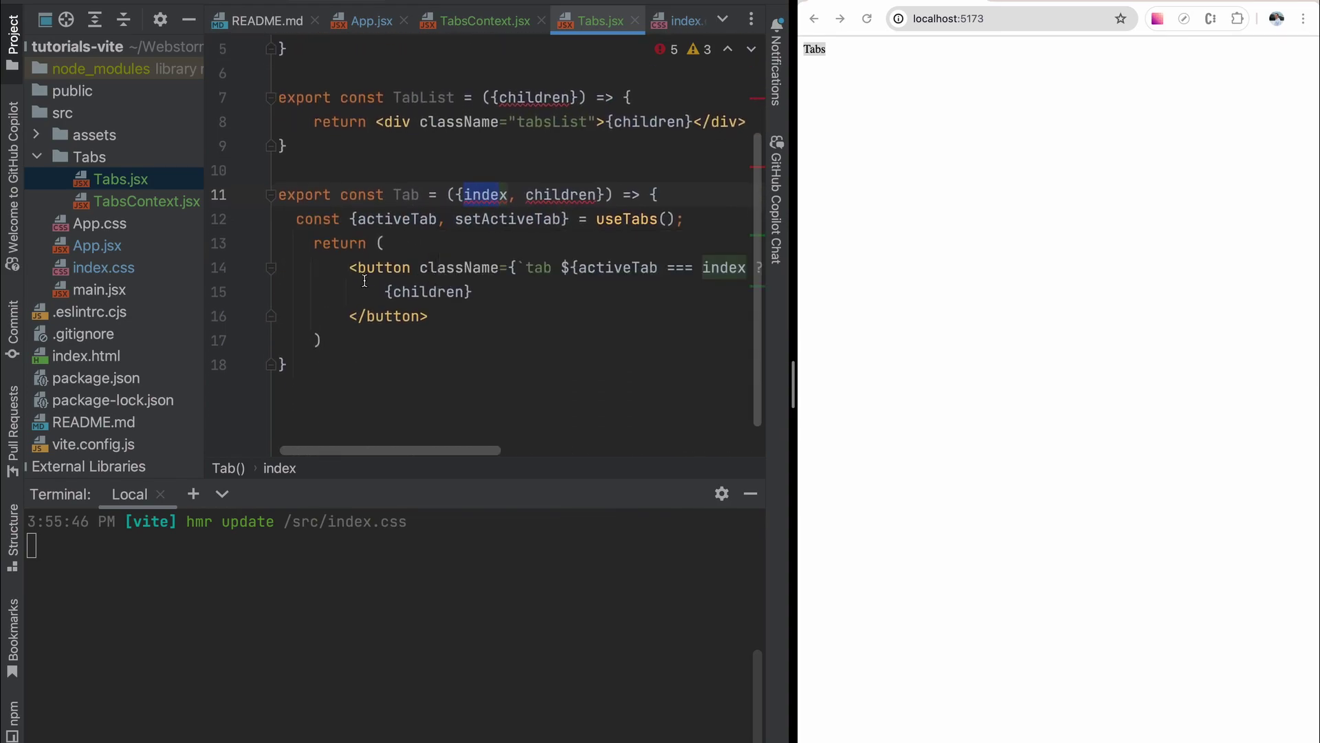
pyautogui.click(420, 268)
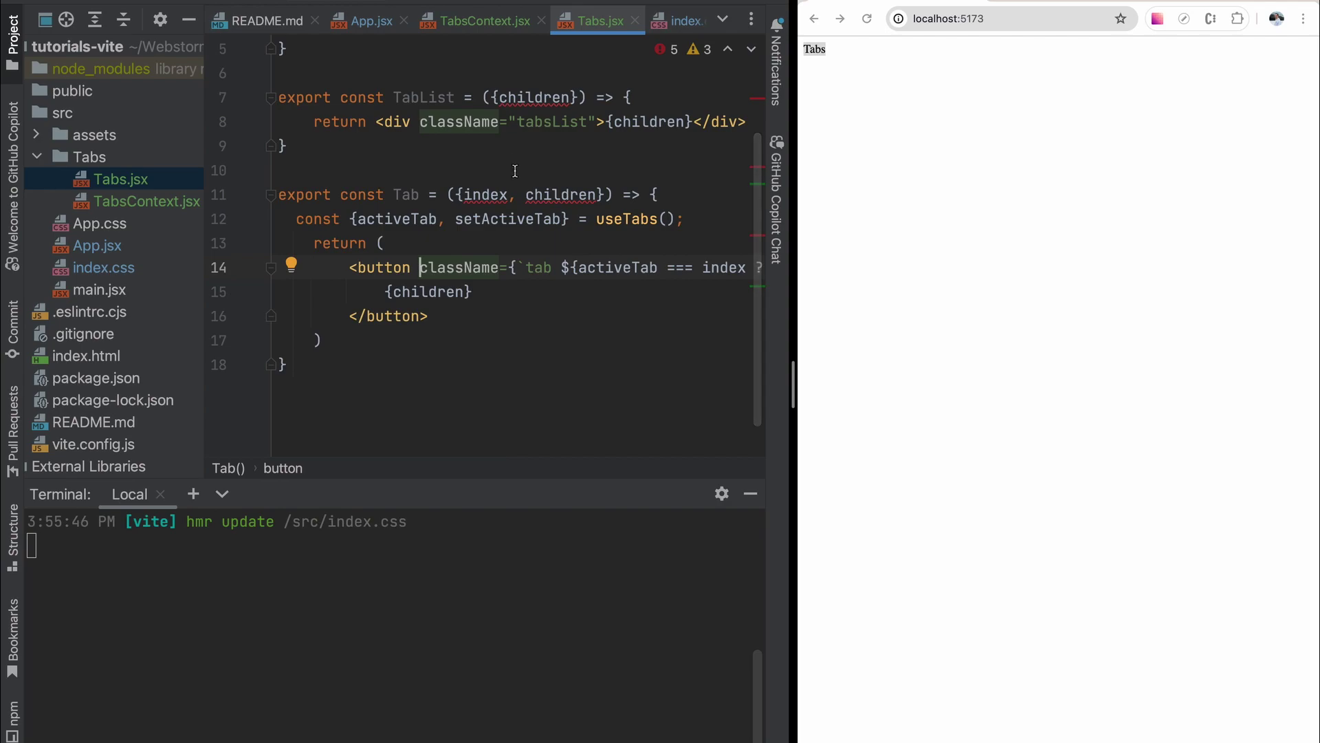
pyautogui.scroll(-1, 515, 171)
# Step: Add a TabPanel component below Tab by accepting the Copilot suggestion
pyautogui.click(342, 330)
pyautogui.press('Return')
pyautogui.press('Return')
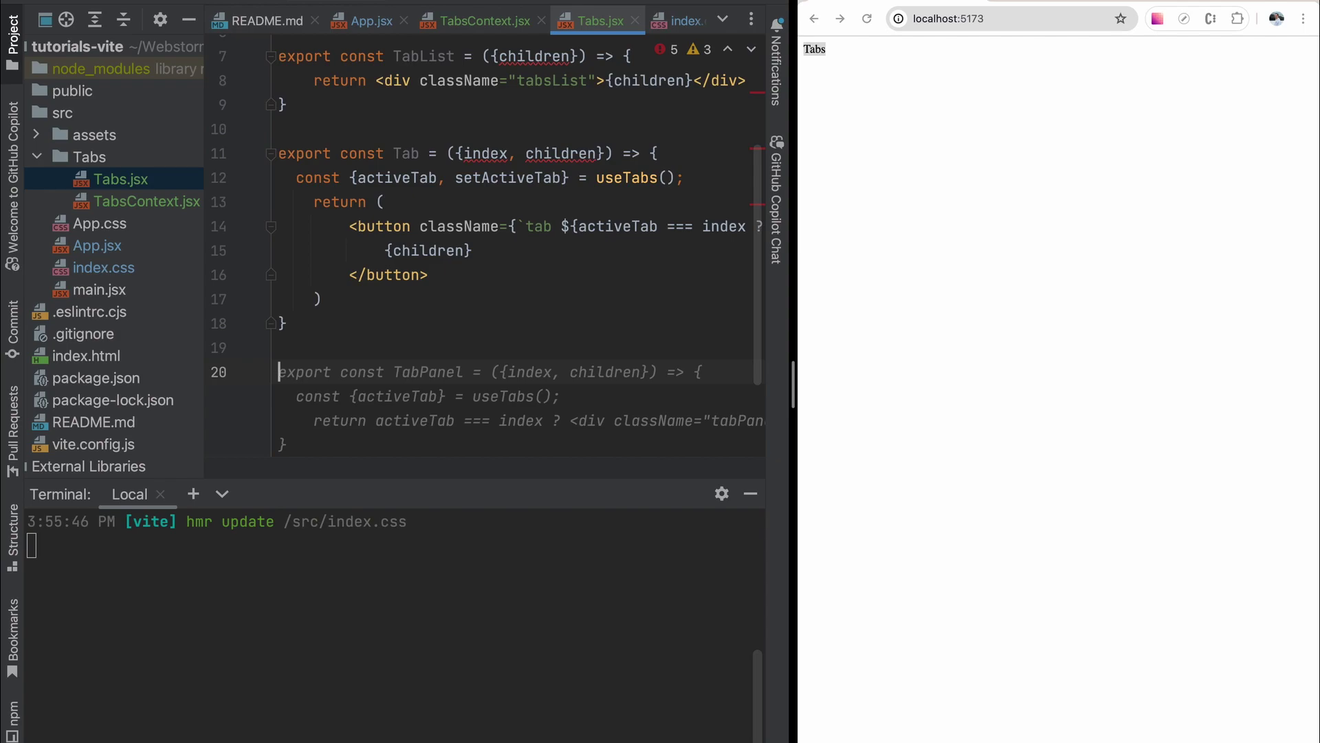
pyautogui.press('Tab')
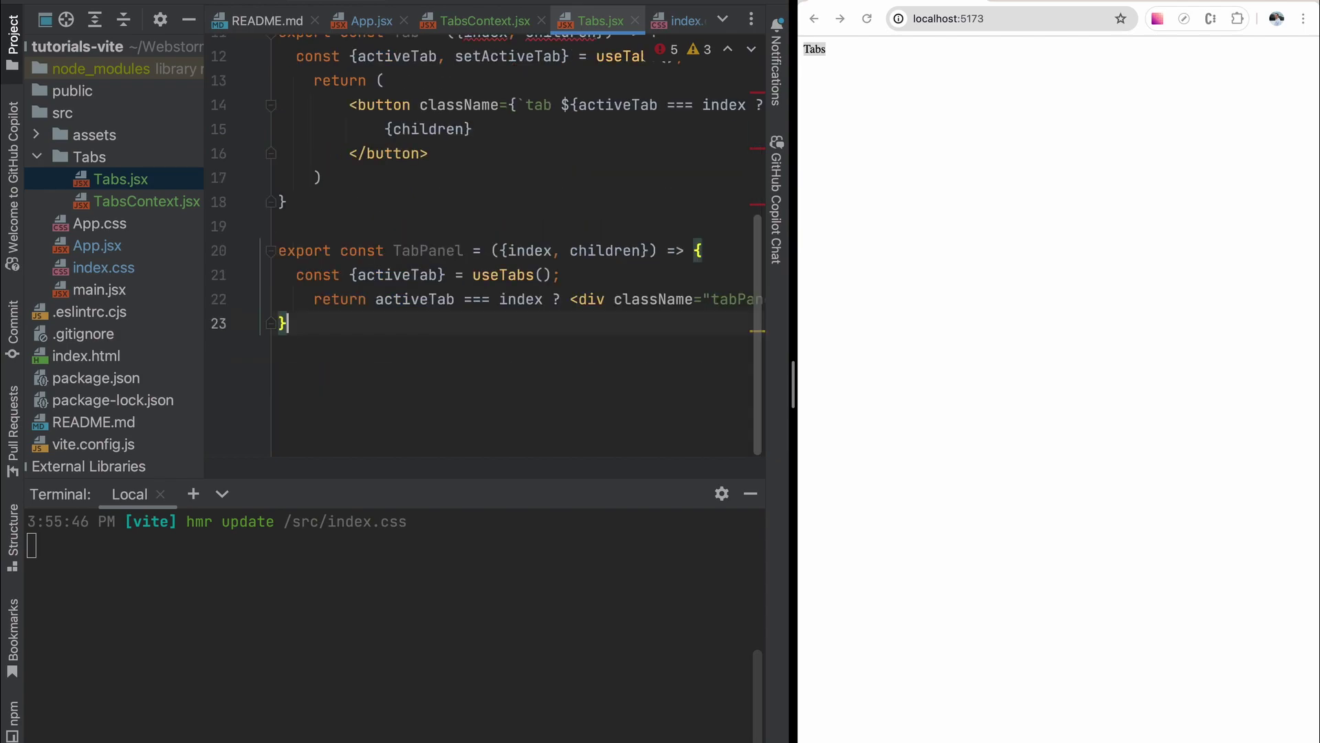
pyautogui.click(420, 250)
# Step: Review TabPanel's index, children and activeTab conditional, then open App.jsx
pyautogui.doubleClick(526, 251)
pyautogui.scroll(1, 526, 251)
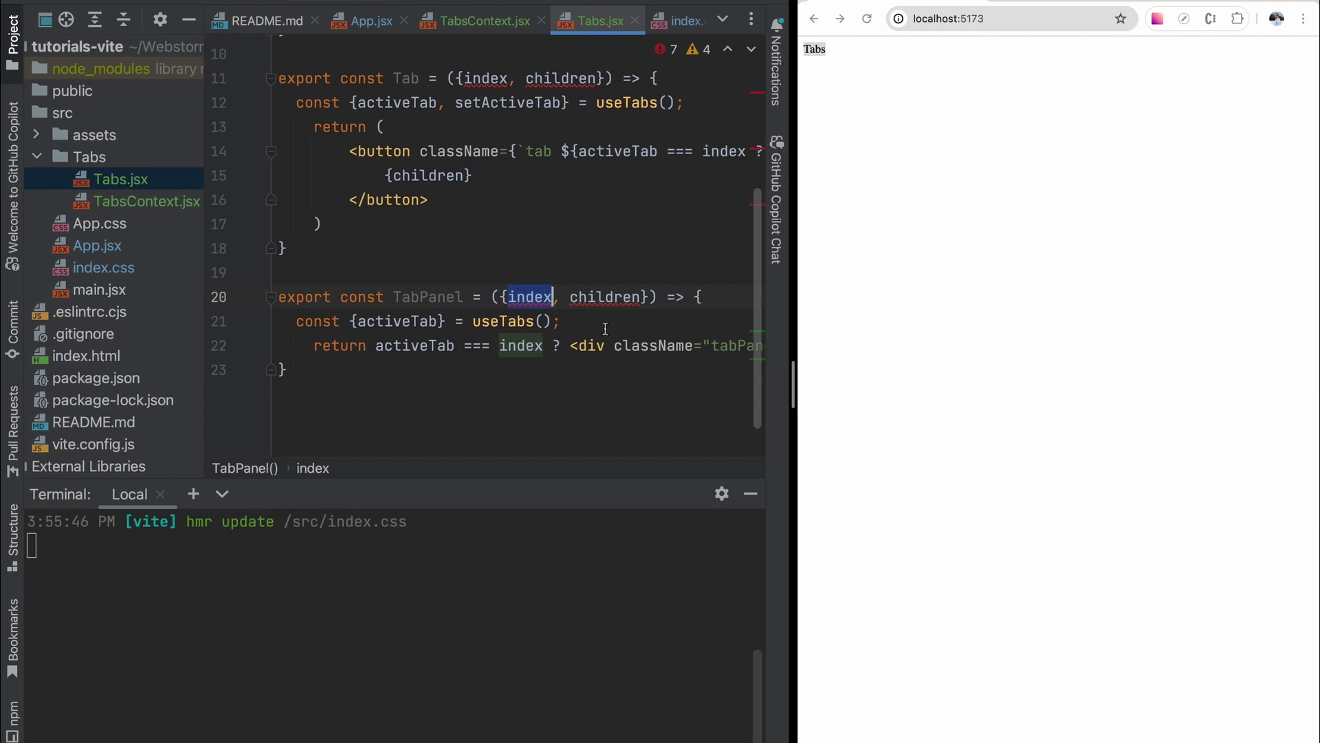
pyautogui.doubleClick(612, 297)
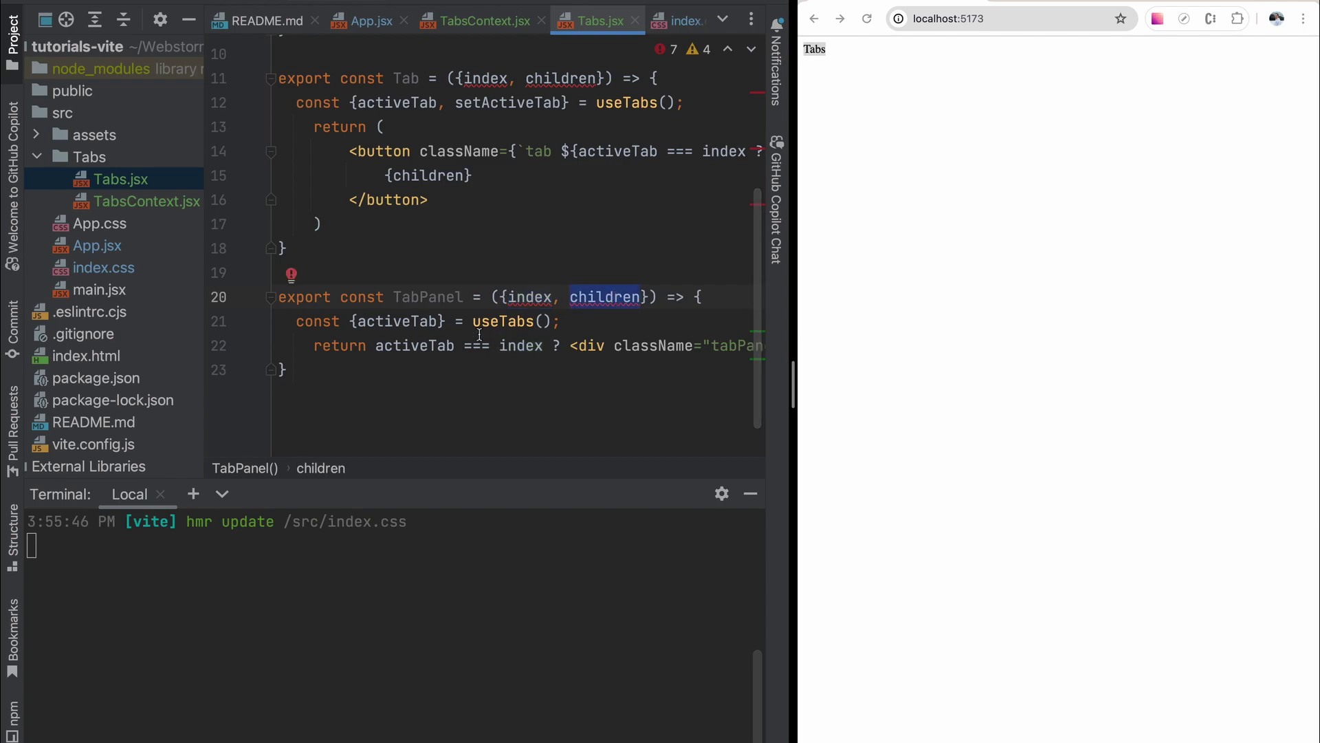
pyautogui.doubleClick(380, 322)
pyautogui.hscroll(1, 531, 372)
pyautogui.hscroll(3, 531, 371)
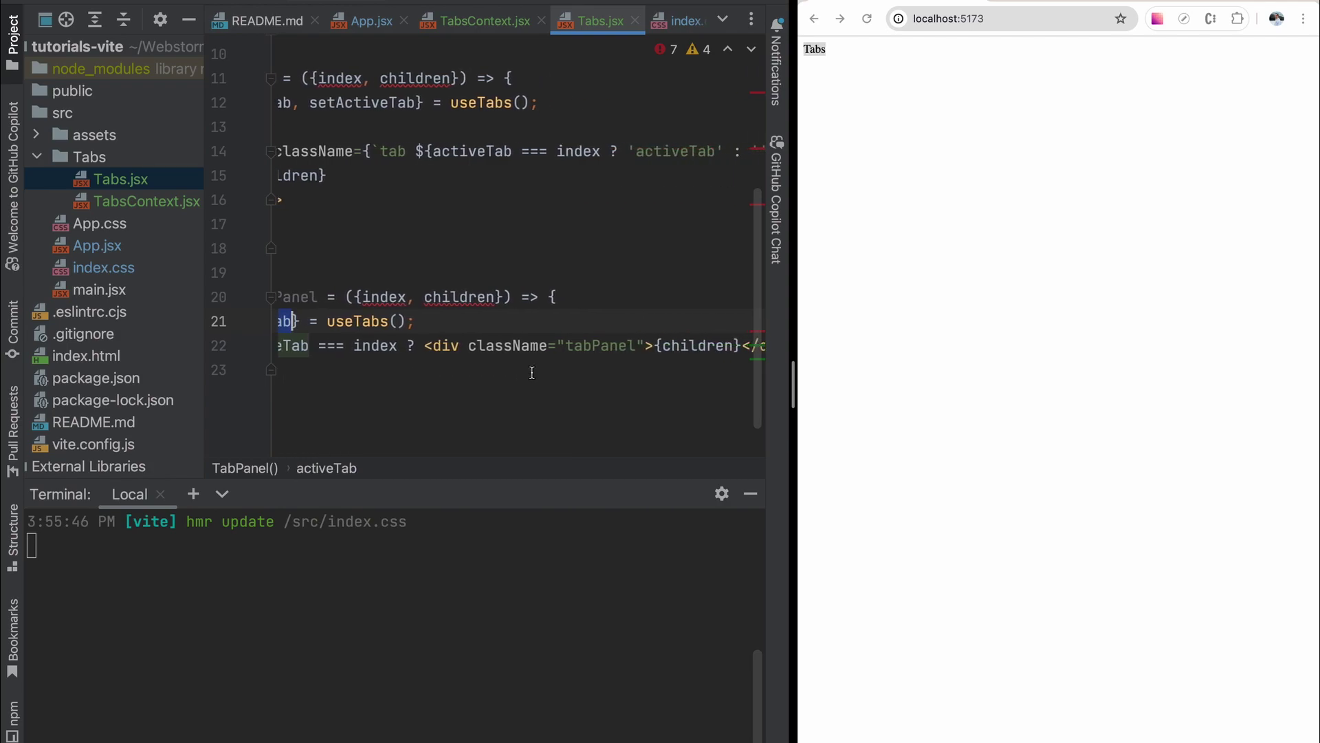
pyautogui.hscroll(-4, 532, 372)
pyautogui.hscroll(6, 548, 361)
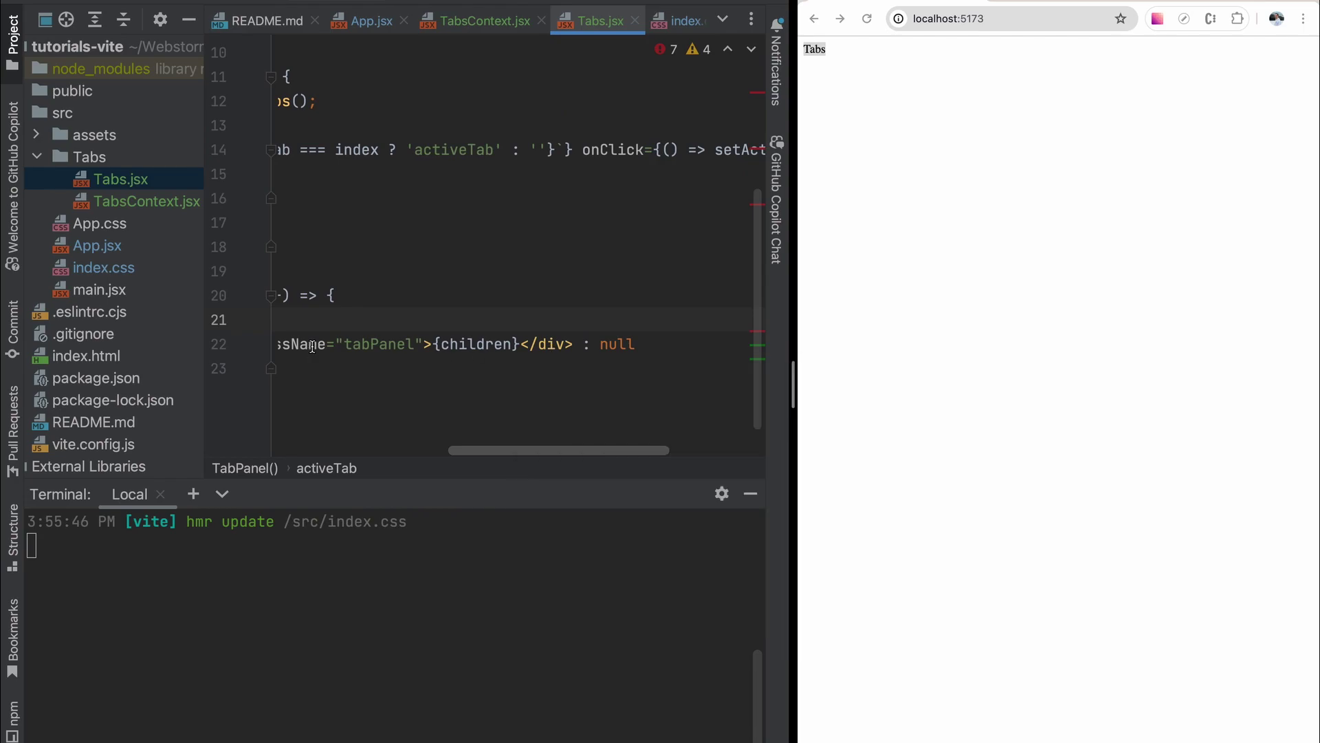
pyautogui.click(573, 344)
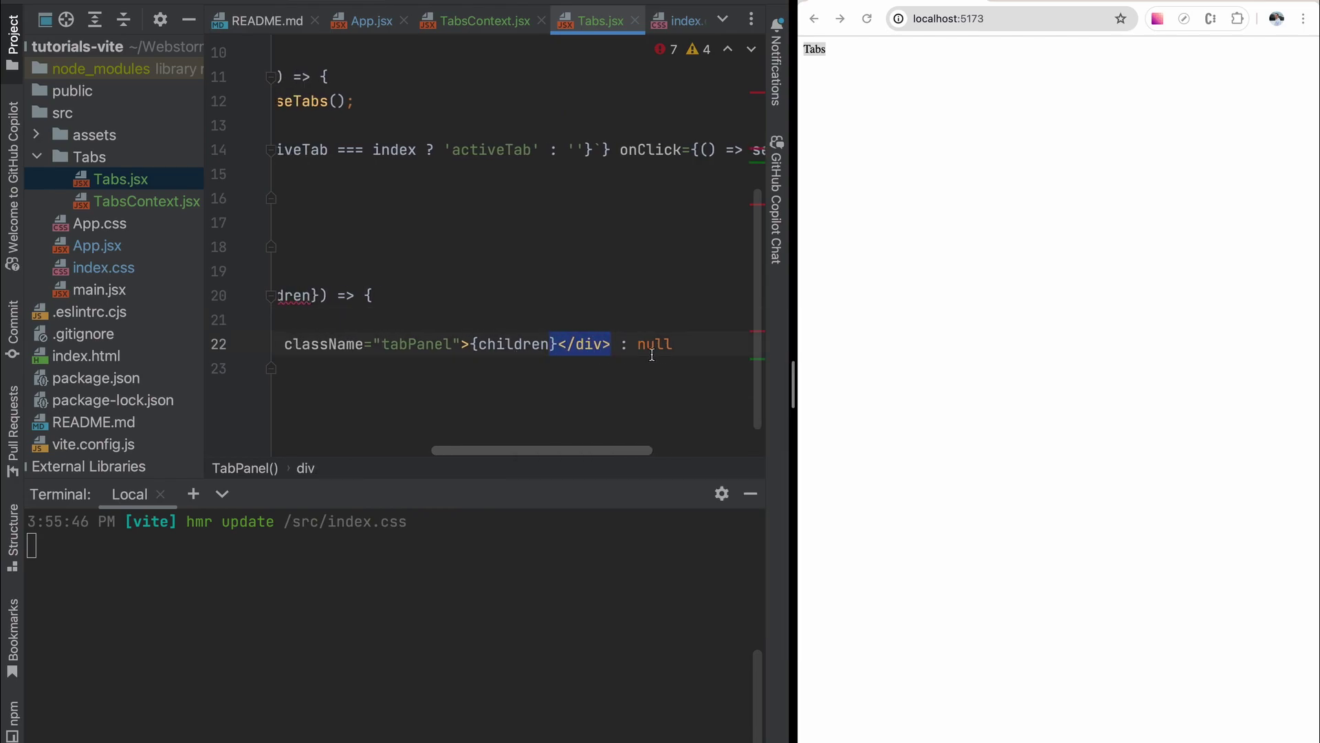
pyautogui.hscroll(-6, 557, 341)
pyautogui.click(544, 318)
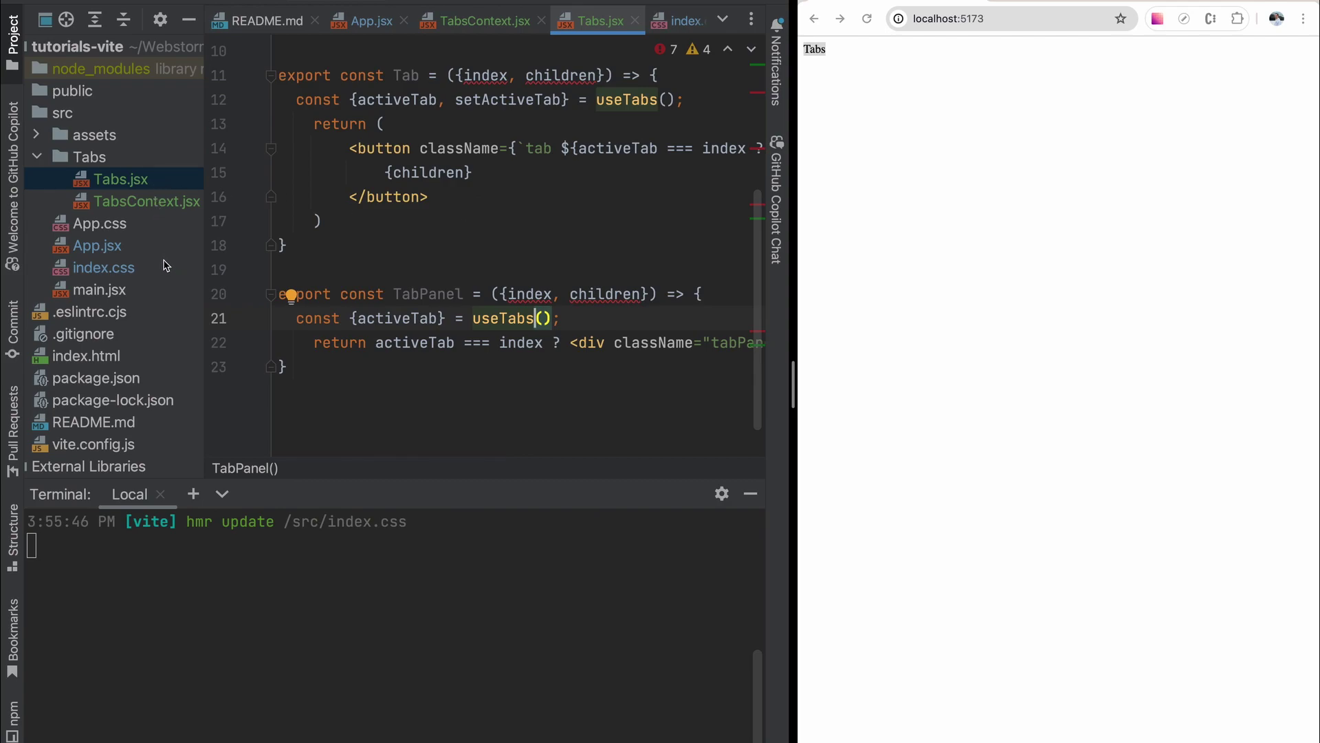
pyautogui.click(94, 247)
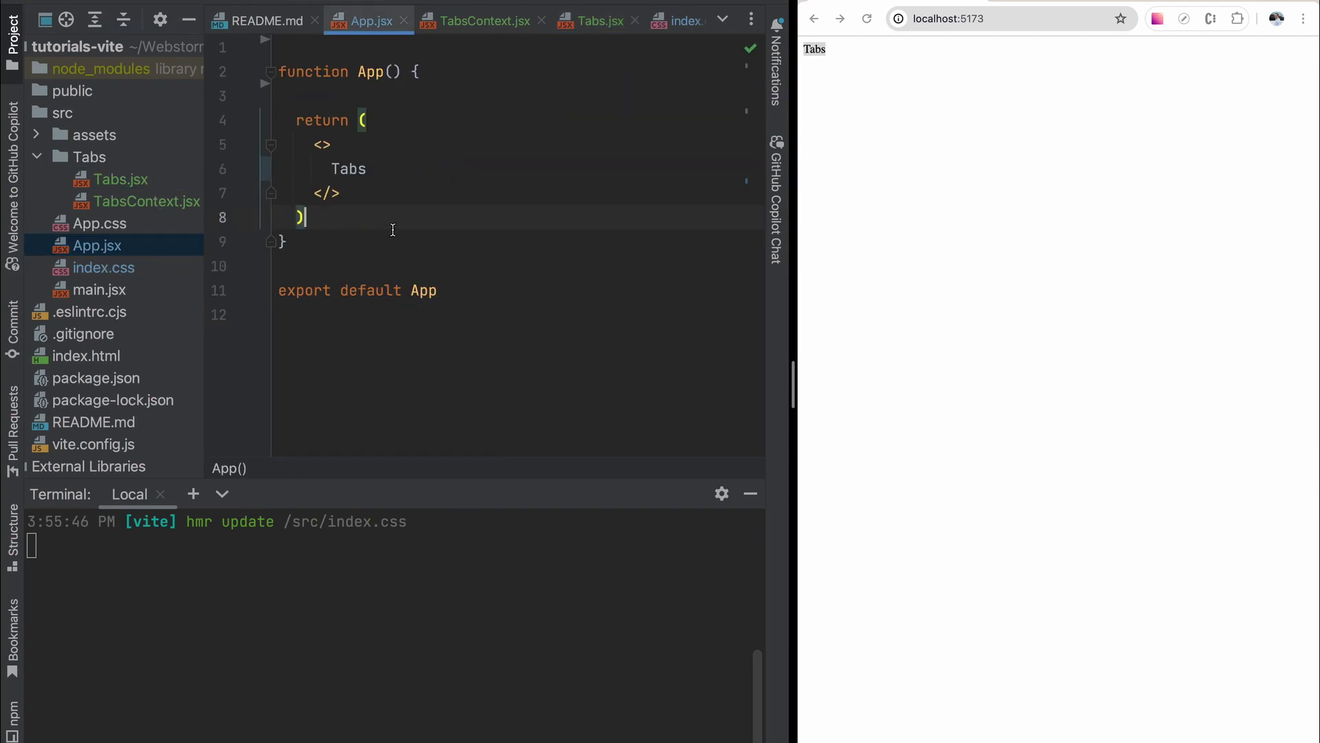
# Step: Import the tab components at the top of App.jsx
pyautogui.click(315, 48)
pyautogui.write('import { Tabs,')
pyautogui.press('Tab')
# Step: Replace the placeholder fragment with a Tabs element holding Copilot's TabList and TabPanel markup
pyautogui.click(340, 168)
pyautogui.hotkey('shift', 'Down')
pyautogui.hotkey('shift', 'Down')
pyautogui.hotkey('shift', 'End')
pyautogui.press('BackSpace')
pyautogui.write('<')
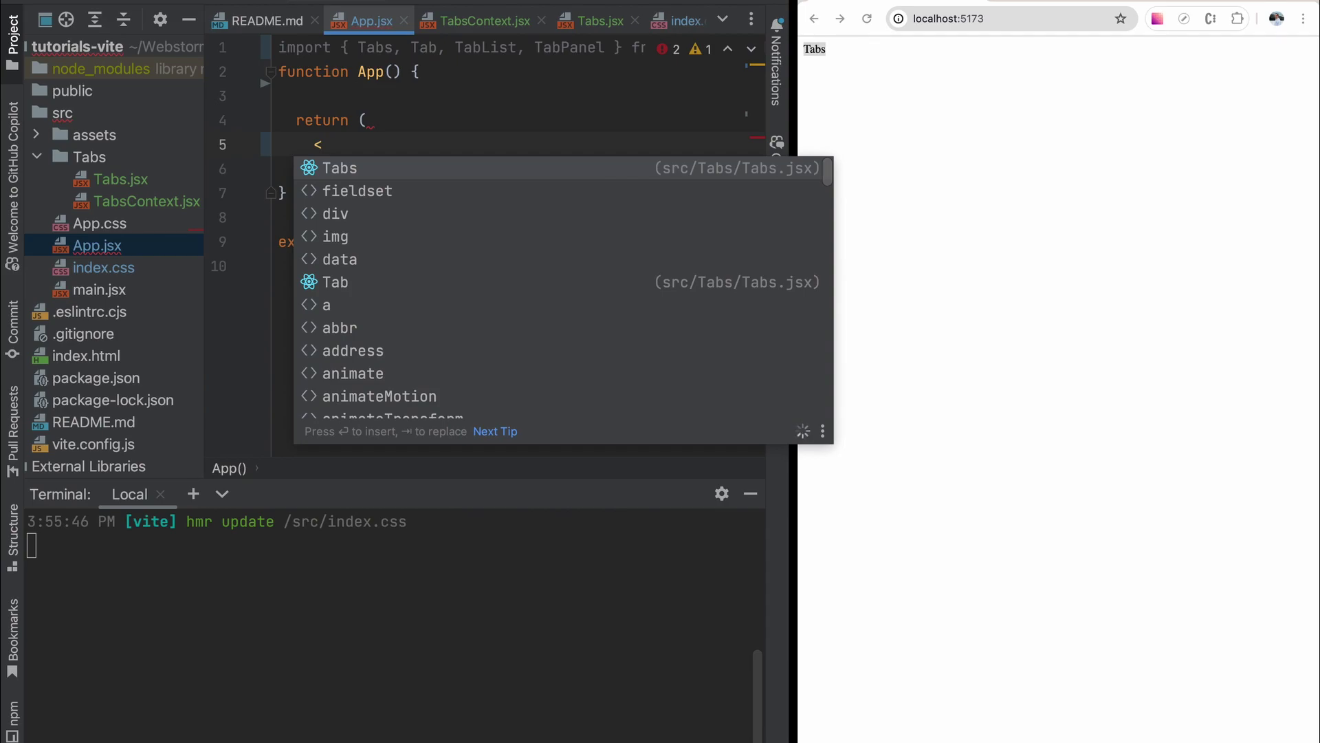
pyautogui.press('Tab')
pyautogui.write('>')
pyautogui.press('Return')
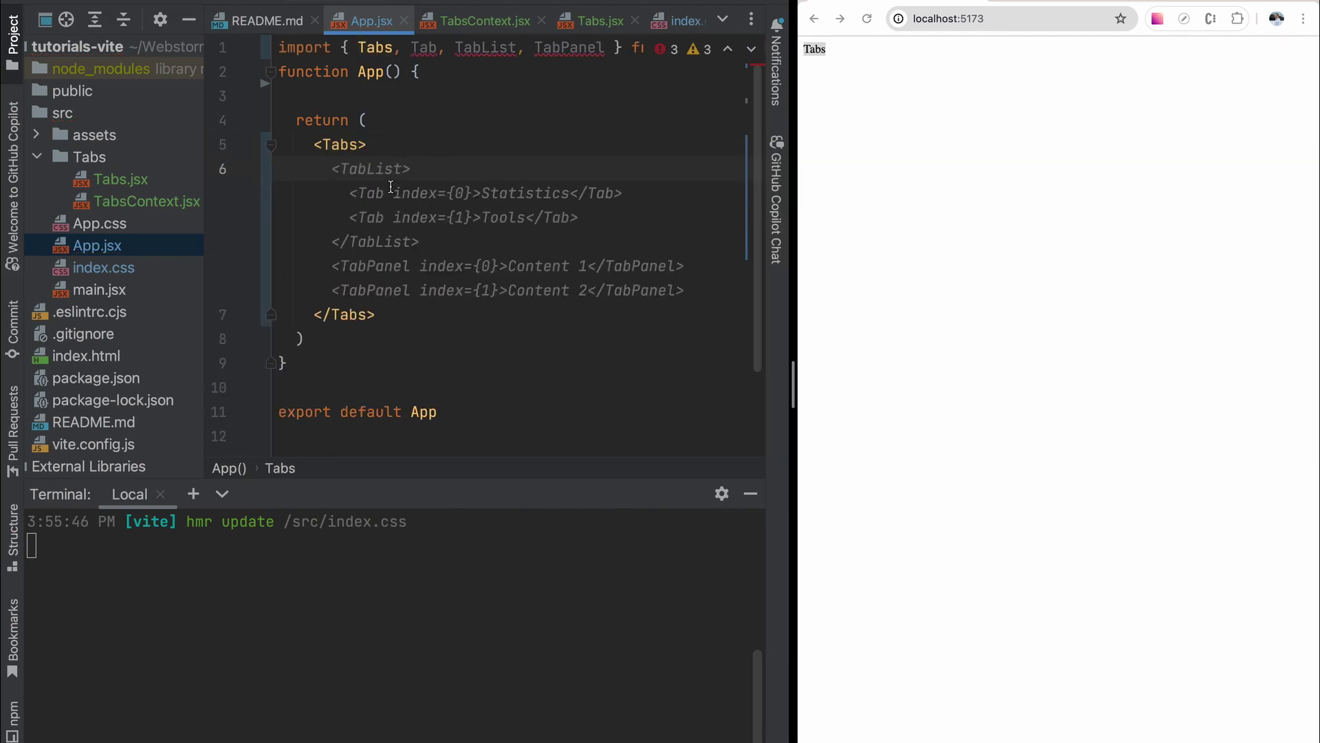
pyautogui.press('Tab')
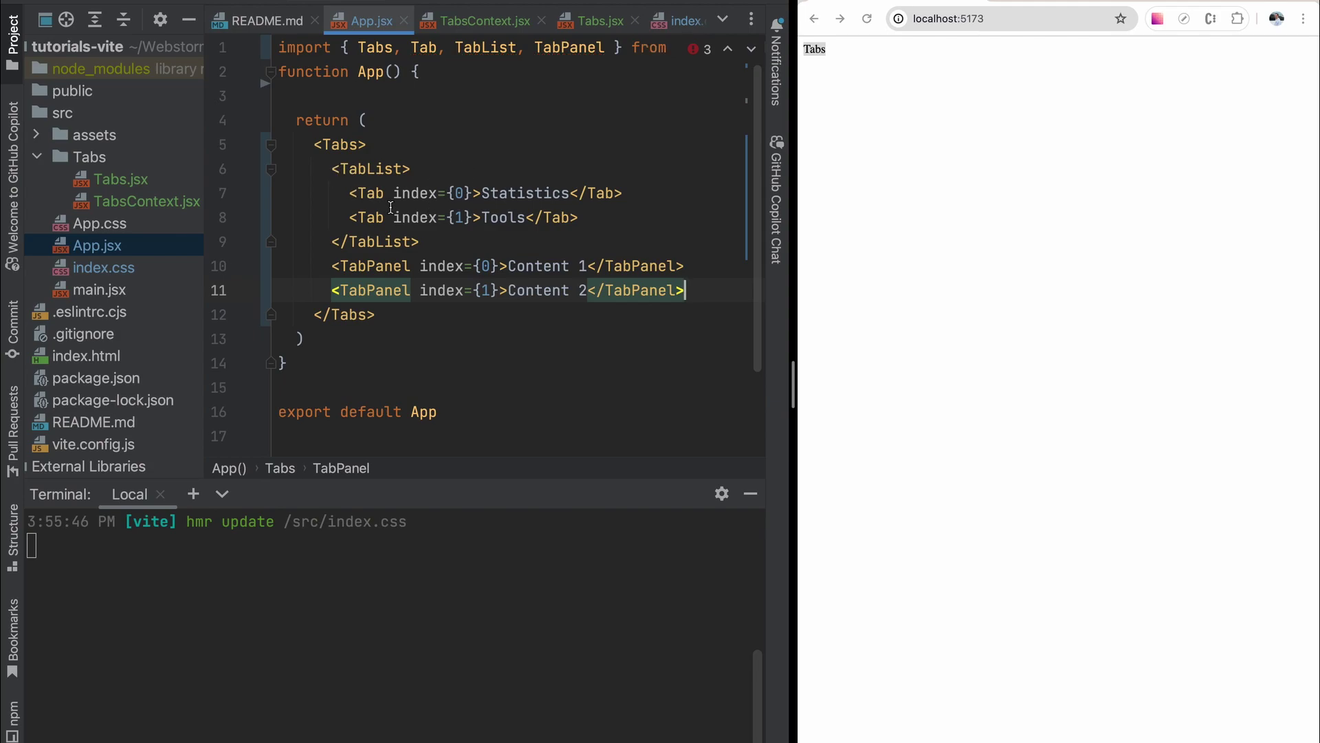
# Step: Rename the Statistics and Tools labels to Tab 1 and Tab 2, then check the browser
pyautogui.click(539, 193)
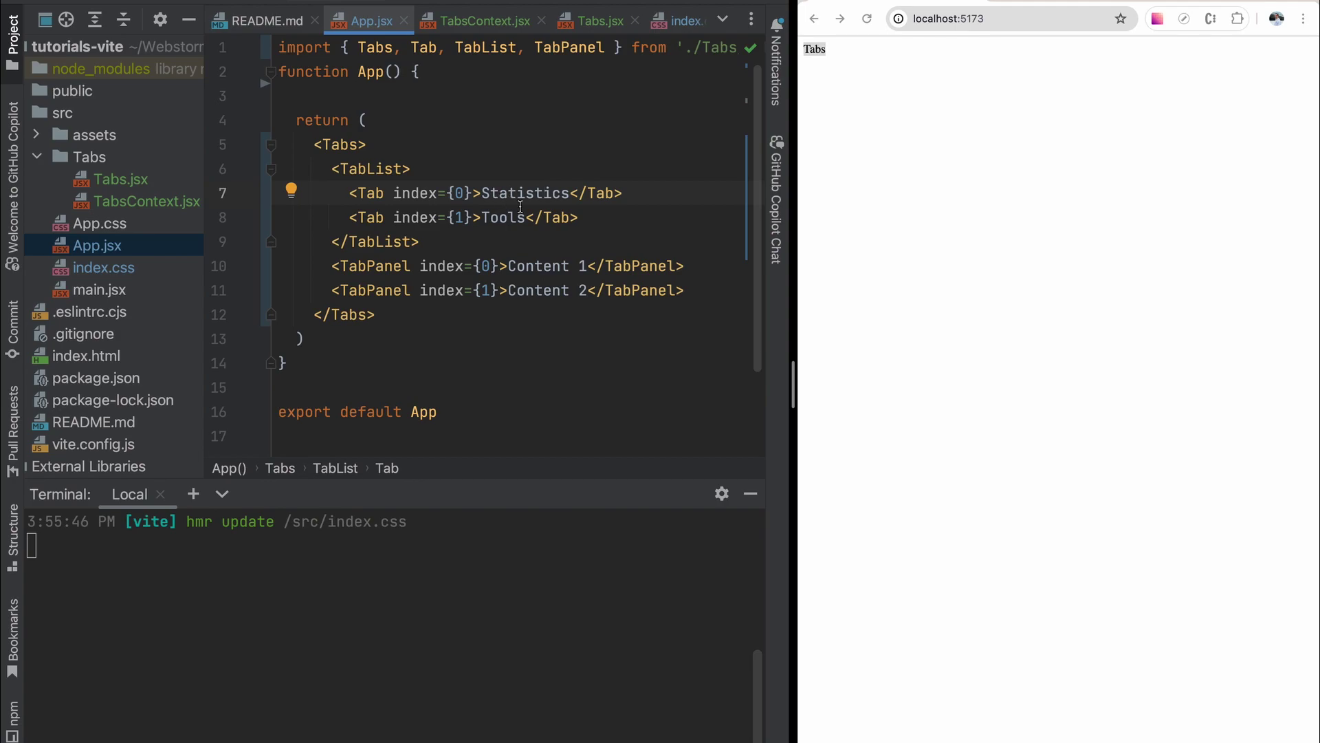
pyautogui.doubleClick(524, 192)
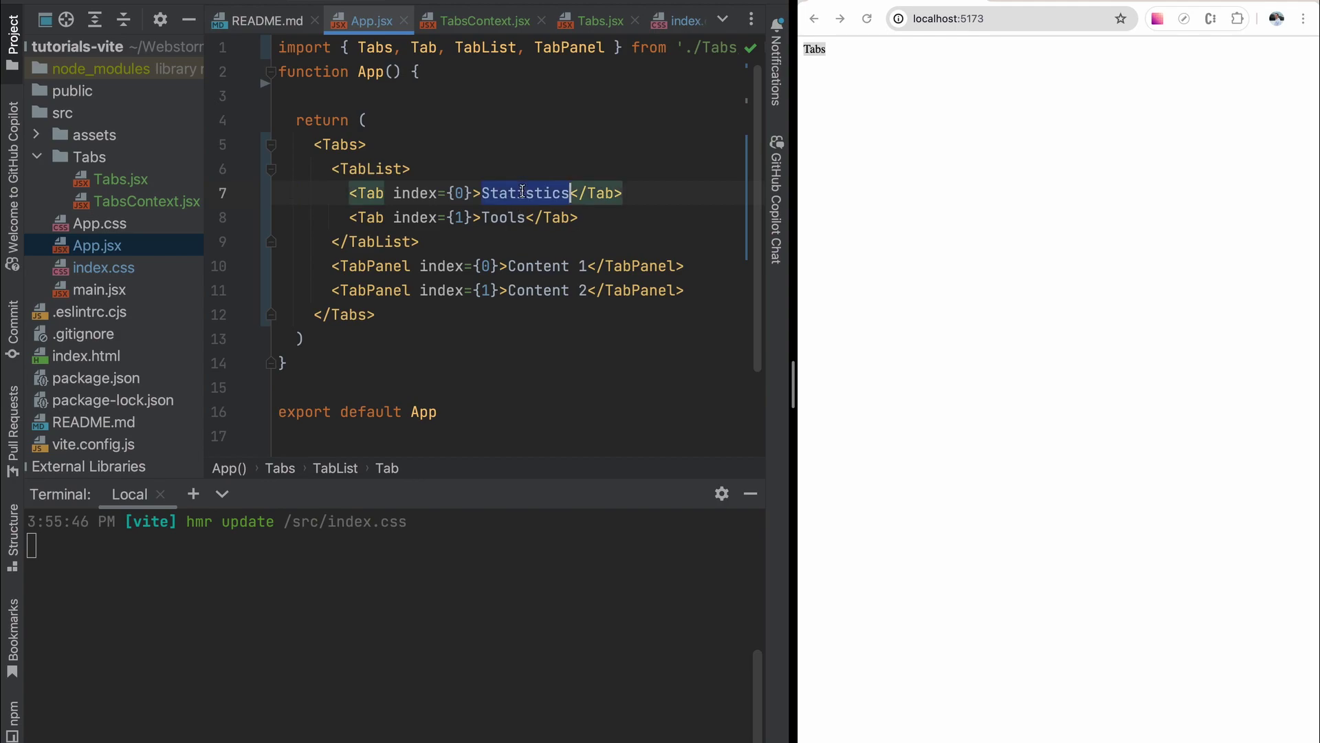
pyautogui.write('Tab 1')
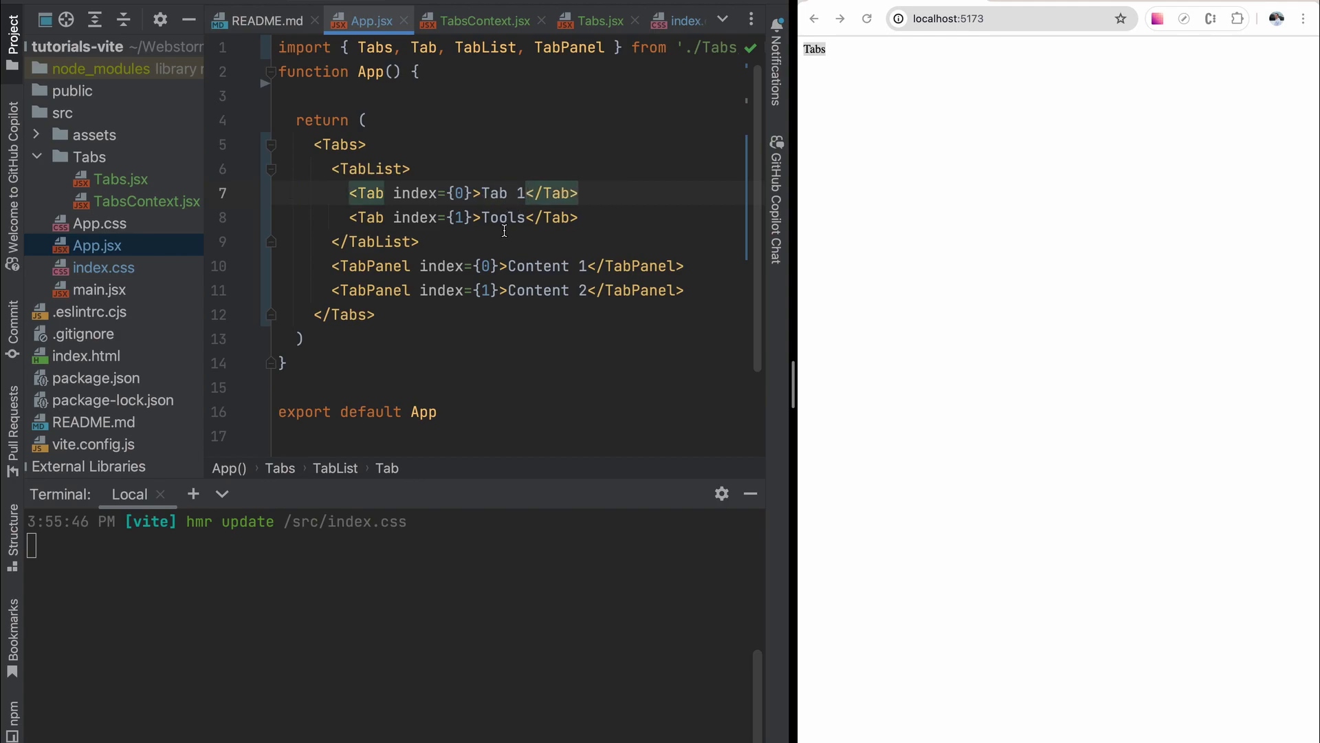
pyautogui.doubleClick(504, 217)
pyautogui.write('Tab')
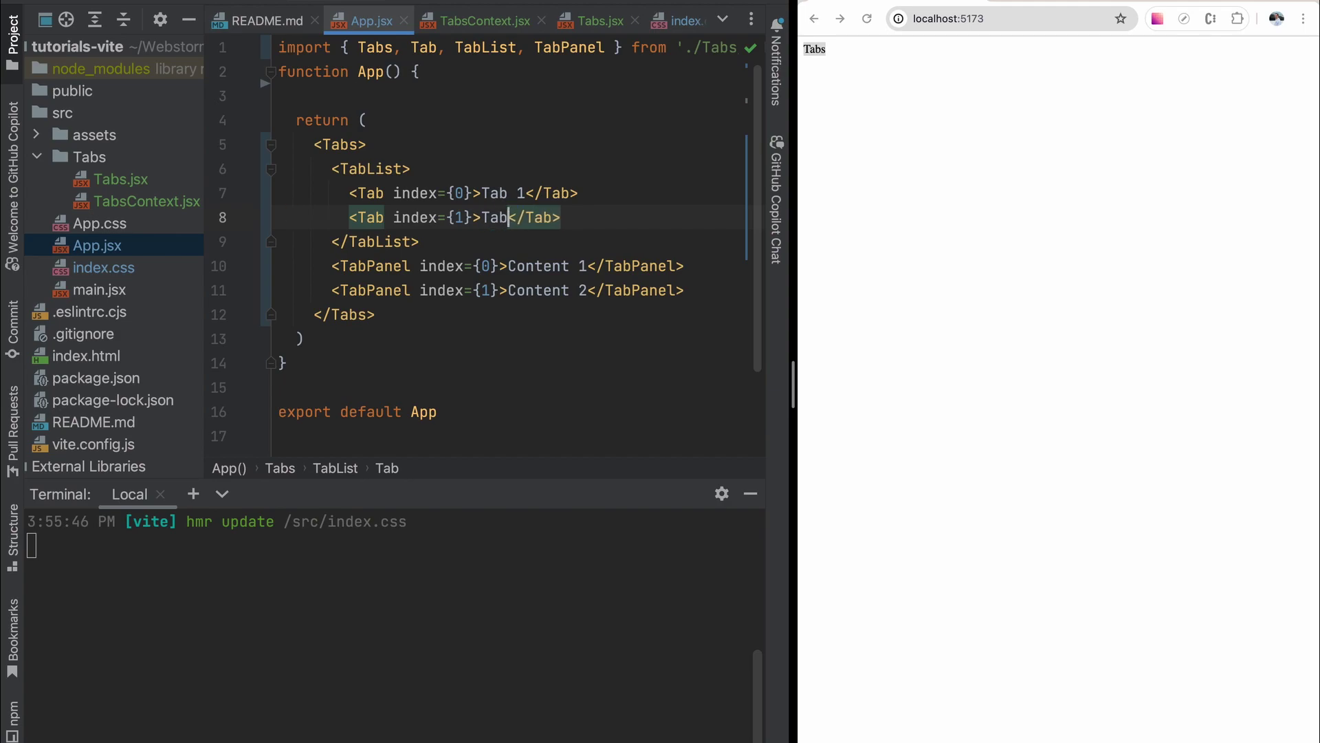
pyautogui.write(' 2')
pyautogui.click(504, 266)
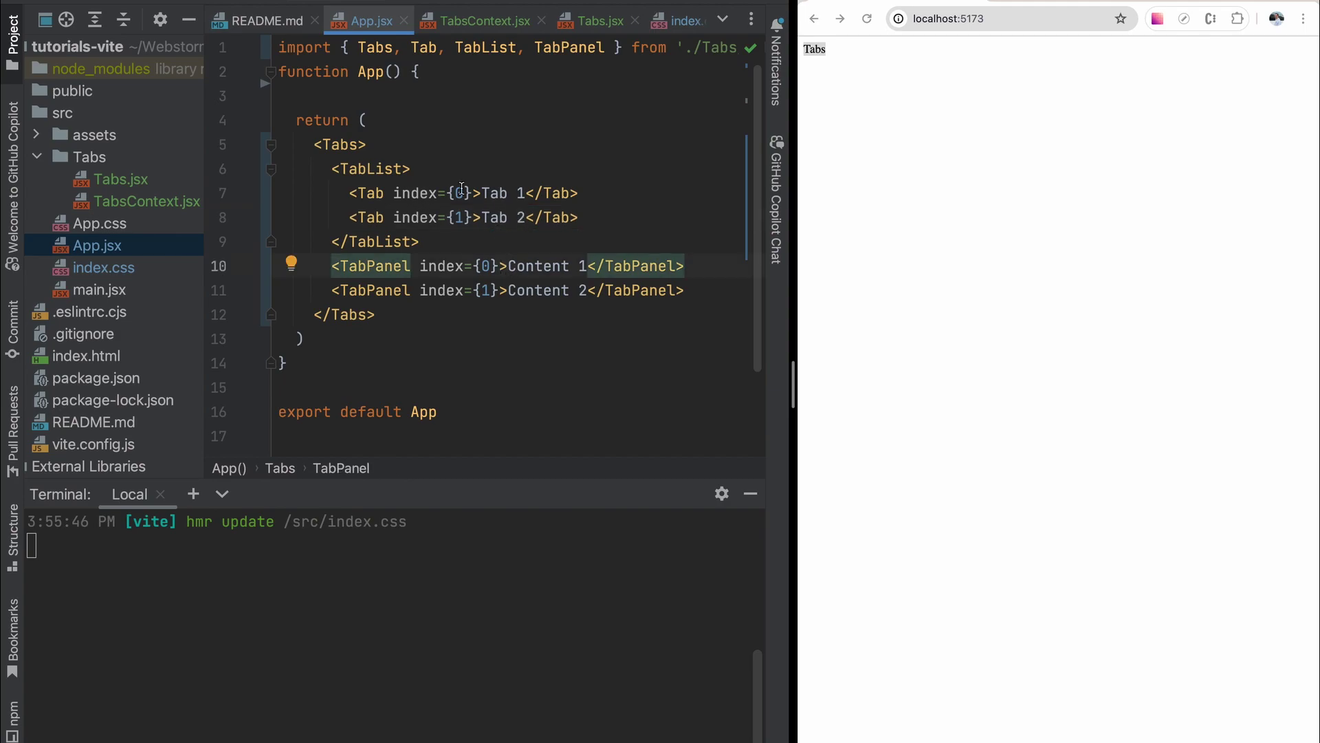
pyautogui.click(1063, 208)
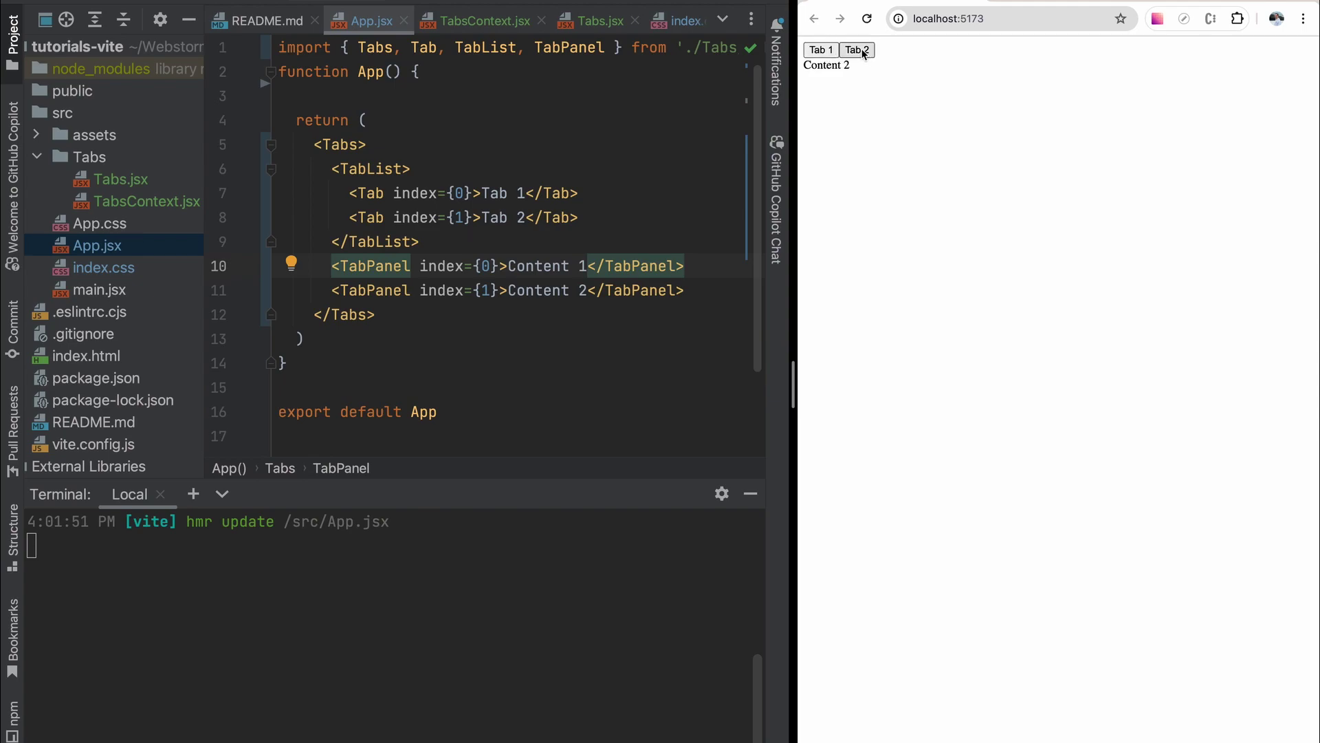
# Step: Switch between the two tabs in the browser and check each panel's index value
pyautogui.click(858, 50)
pyautogui.click(821, 50)
pyautogui.click(486, 265)
pyautogui.click(487, 290)
# Step: Add defaultIndex={1} to Tabs instead of TabList, then reload the page
pyautogui.click(406, 169)
pyautogui.write('d')
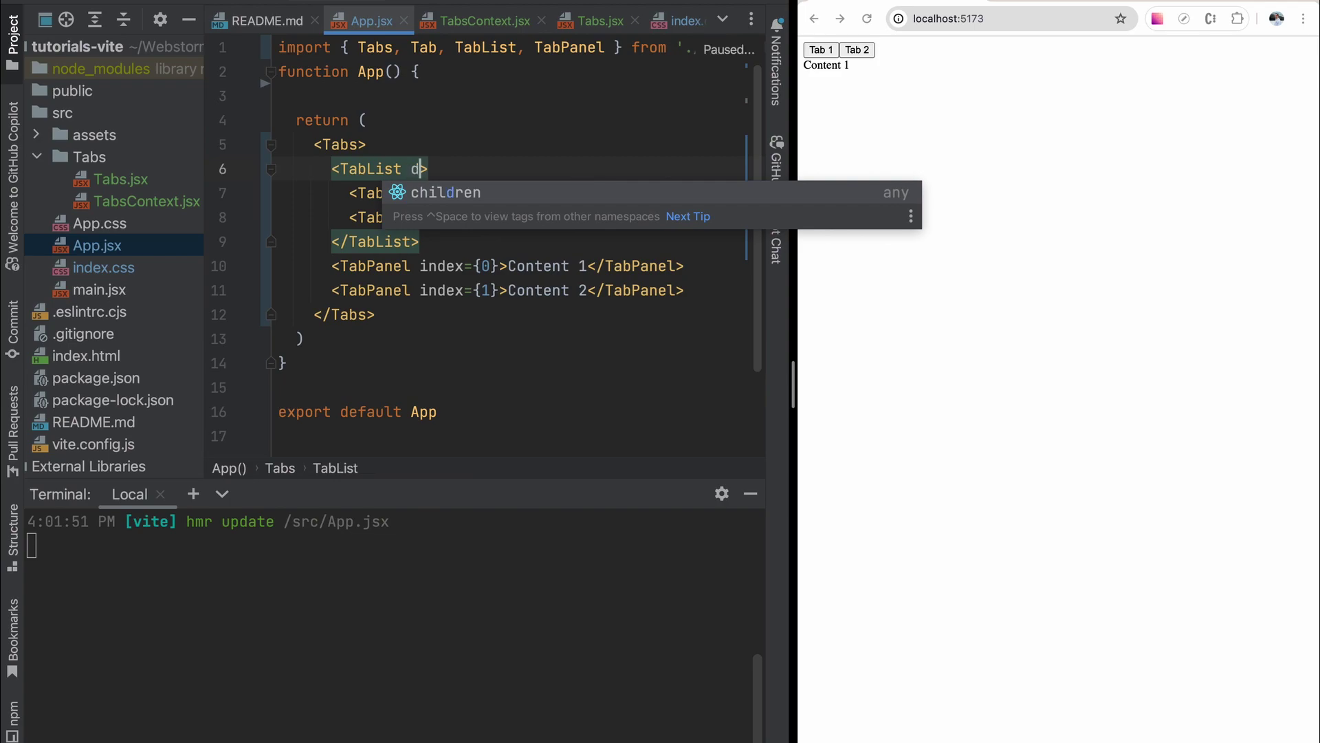
pyautogui.press('BackSpace')
pyautogui.press('BackSpace')
pyautogui.click(359, 145)
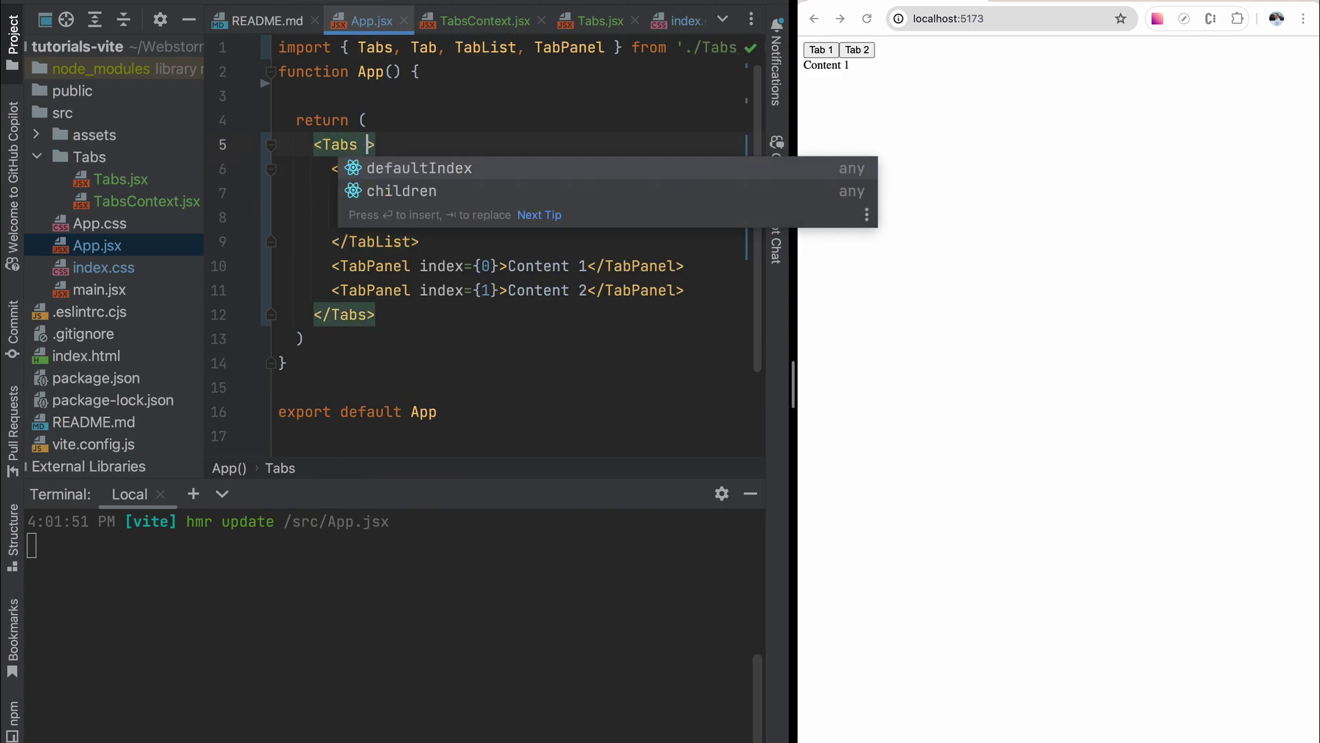
pyautogui.press('Return')
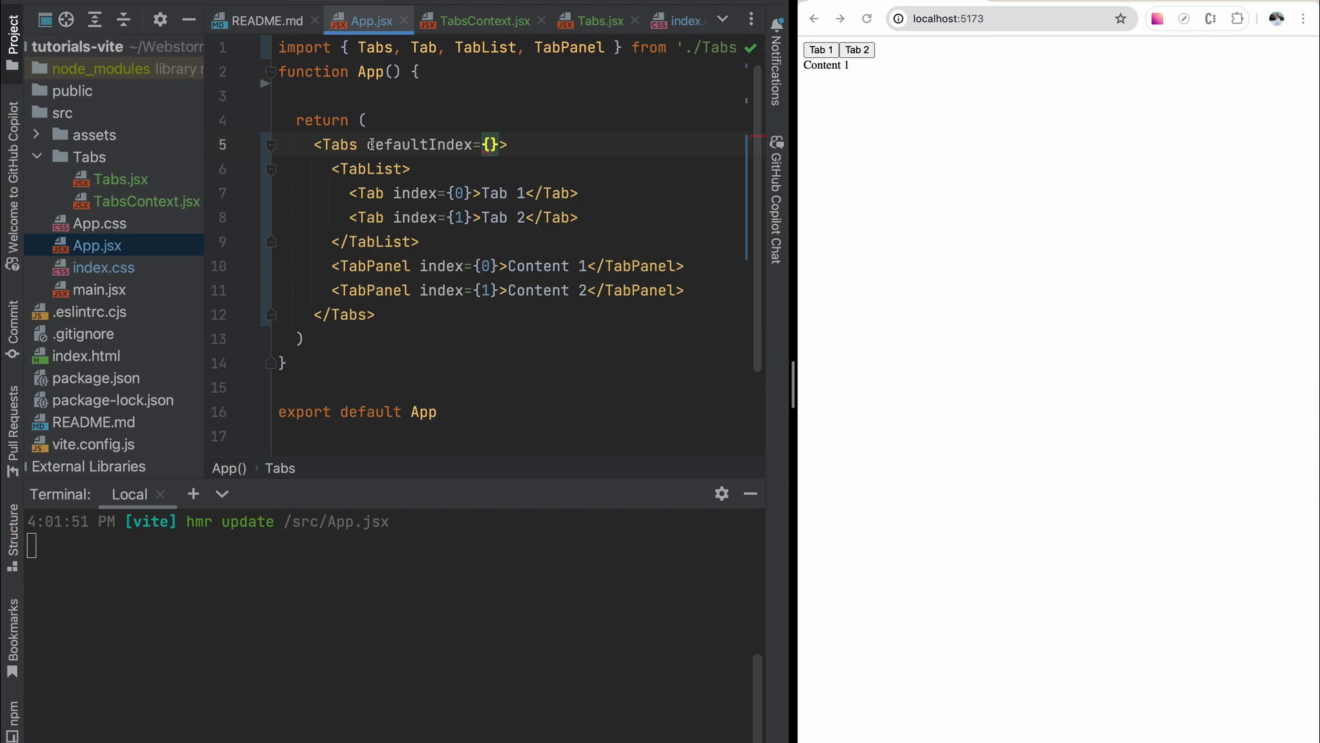
pyautogui.write('1')
pyautogui.click(868, 18)
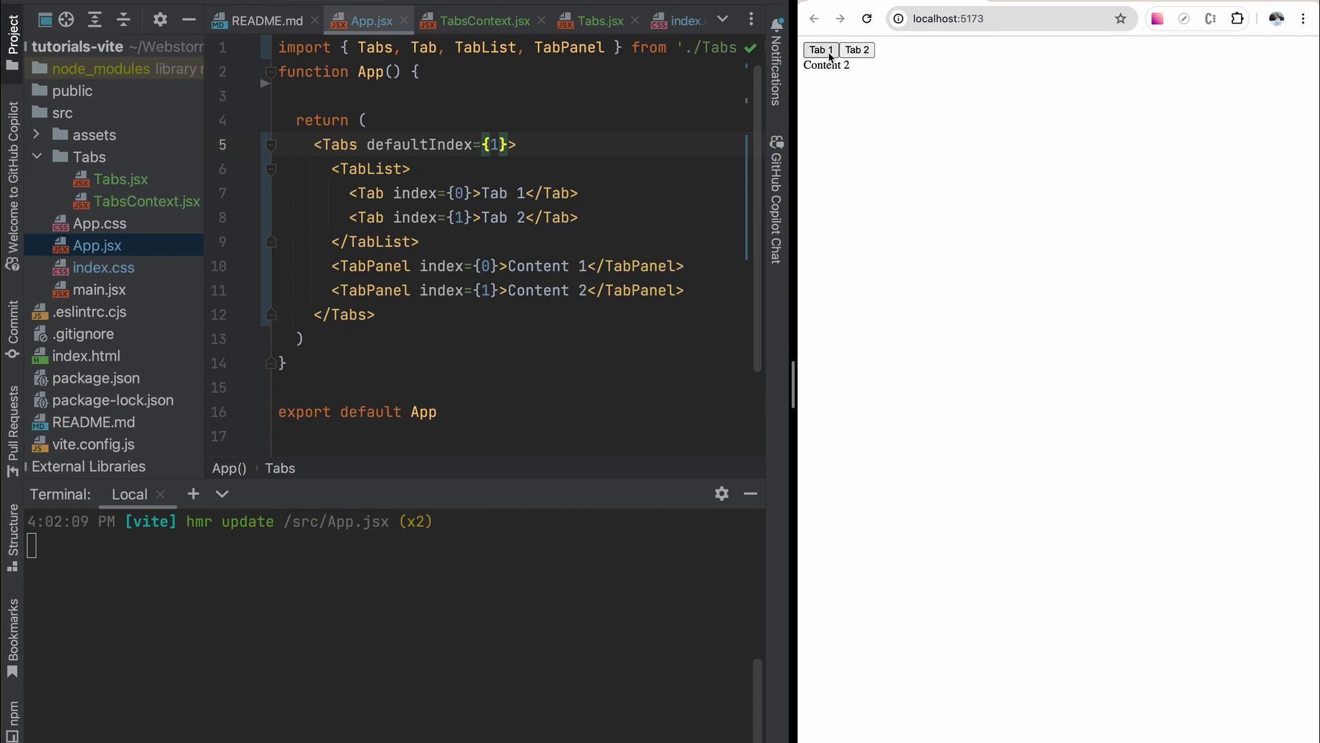
# Step: Remove defaultIndex={1} from Tabs, save App.jsx and reload to show Content 1
pyautogui.click(507, 144)
pyautogui.press('BackSpace')
pyautogui.press('BackSpace')
pyautogui.press('BackSpace')
pyautogui.press('BackSpace')
pyautogui.press('BackSpace')
pyautogui.press('BackSpace')
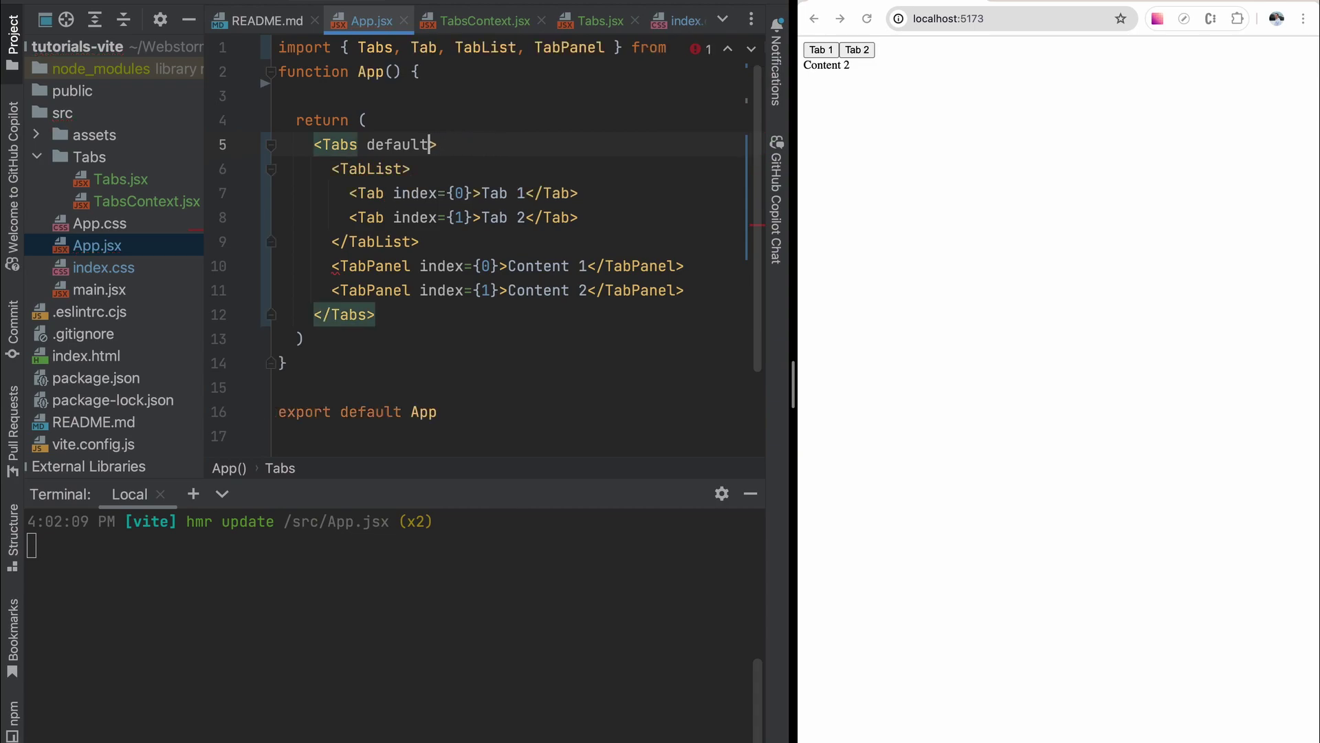
pyautogui.press('BackSpace')
pyautogui.press('BackSpace')
pyautogui.press('BackSpace')
pyautogui.press('BackSpace')
pyautogui.press('BackSpace')
pyautogui.click(614, 211)
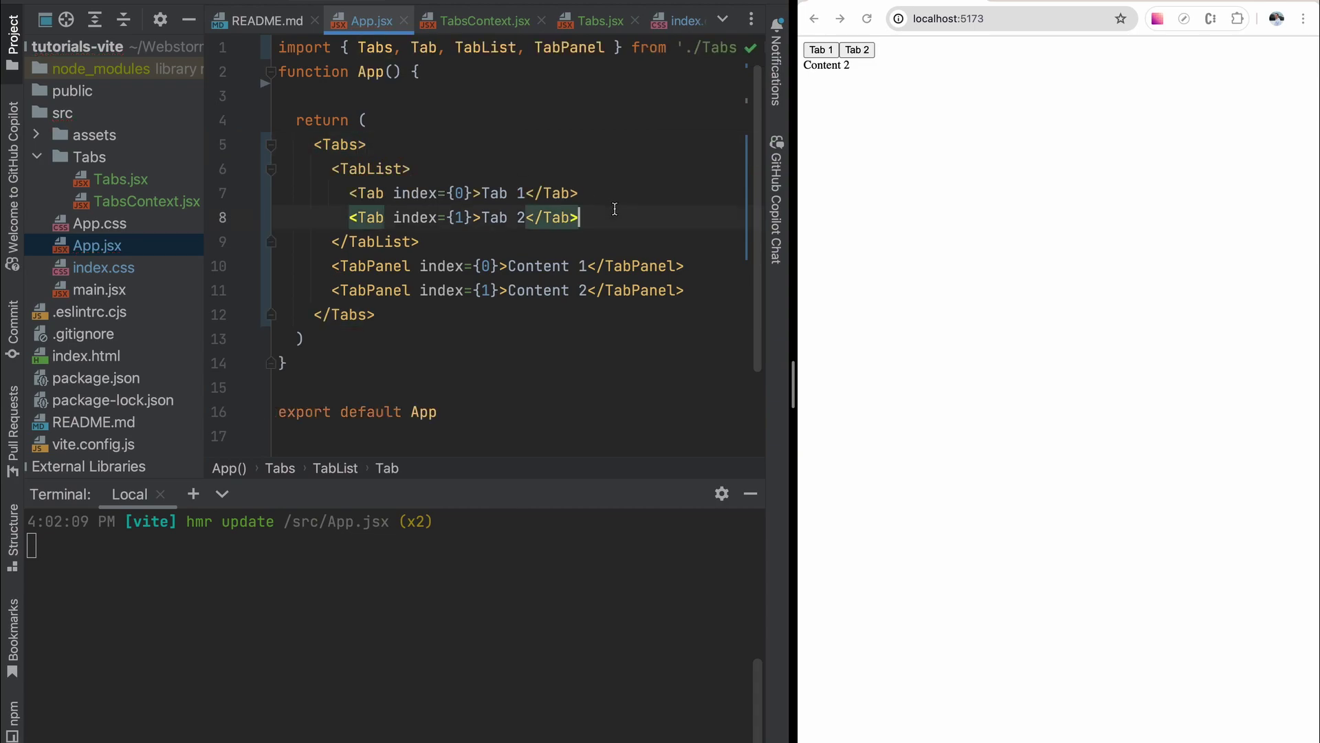
pyautogui.hotkey('ctrl', 's')
pyautogui.click(867, 18)
# Step: Create styles.module.css in the Tabs folder via New > File and add it to Git
pyautogui.click(101, 159)
pyautogui.rightClick(101, 161)
pyautogui.moveTo(227, 115)
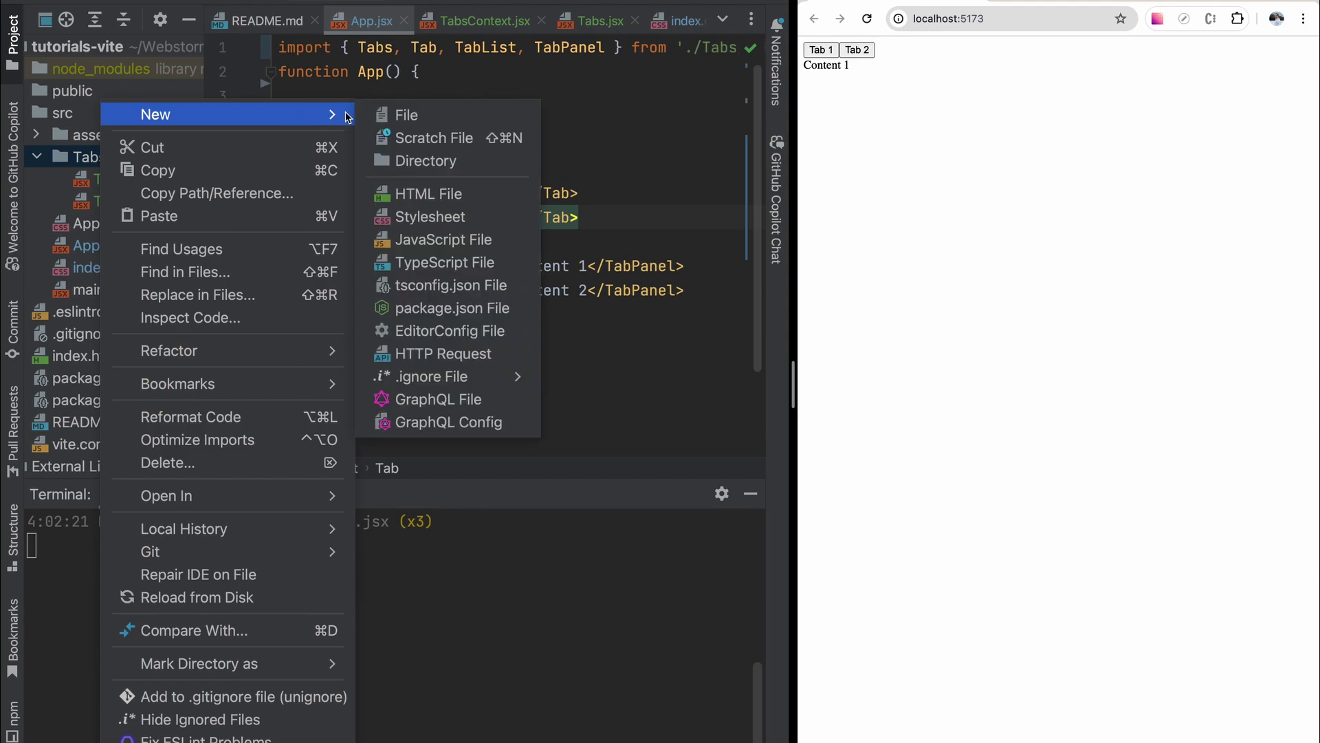
pyautogui.click(434, 116)
pyautogui.write('styles.mod')
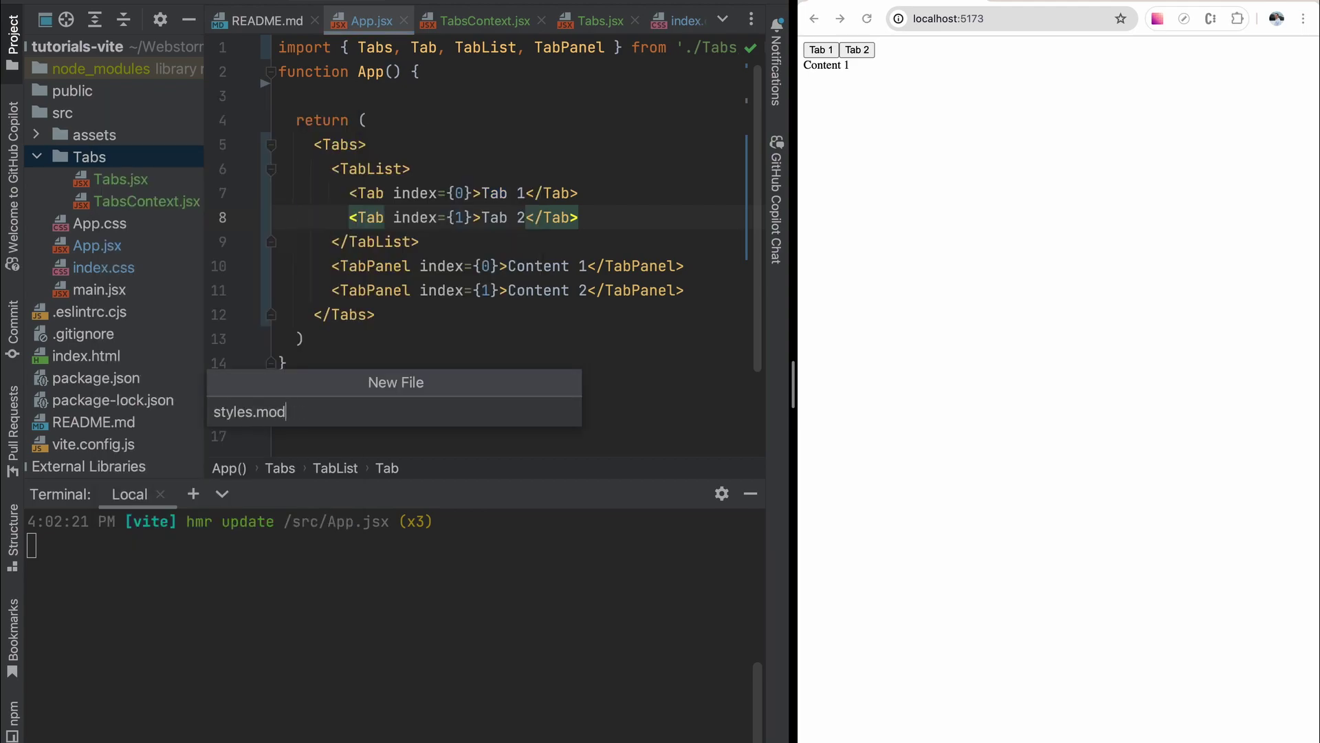
pyautogui.write('ee.css')
pyautogui.press('Return')
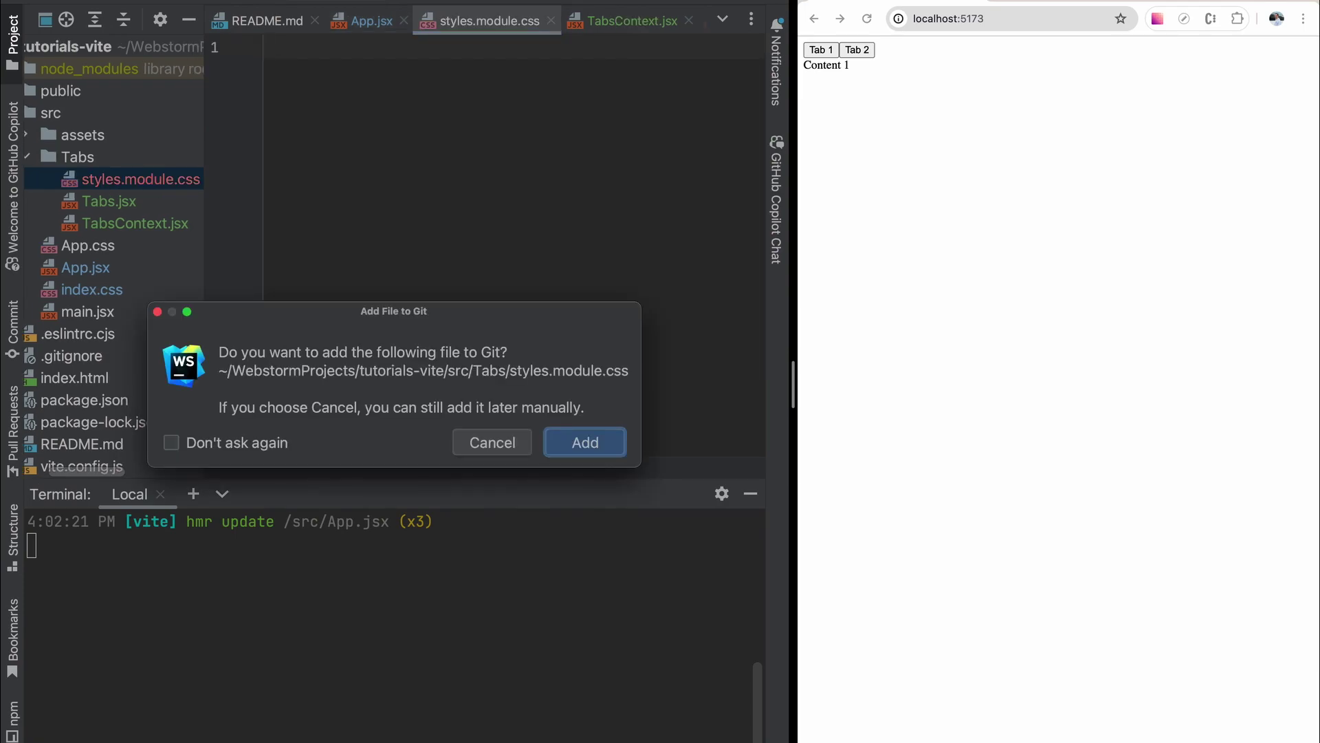
pyautogui.press('Escape')
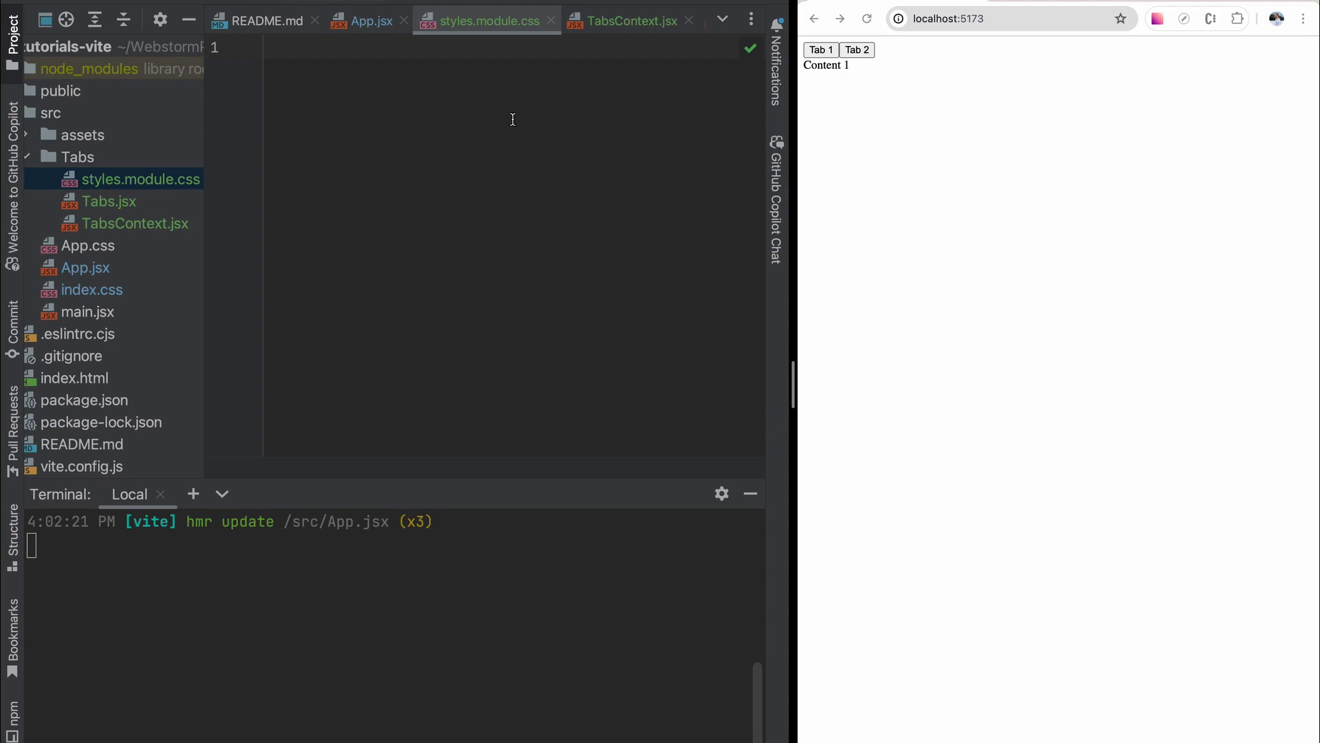
# Step: Paste the .tabsList and .tab rules, checking the tab class name in Tabs.jsx
pyautogui.write('.tabsList {     display: flex;     border-bottom: 1px solid #f2f2f2; }')
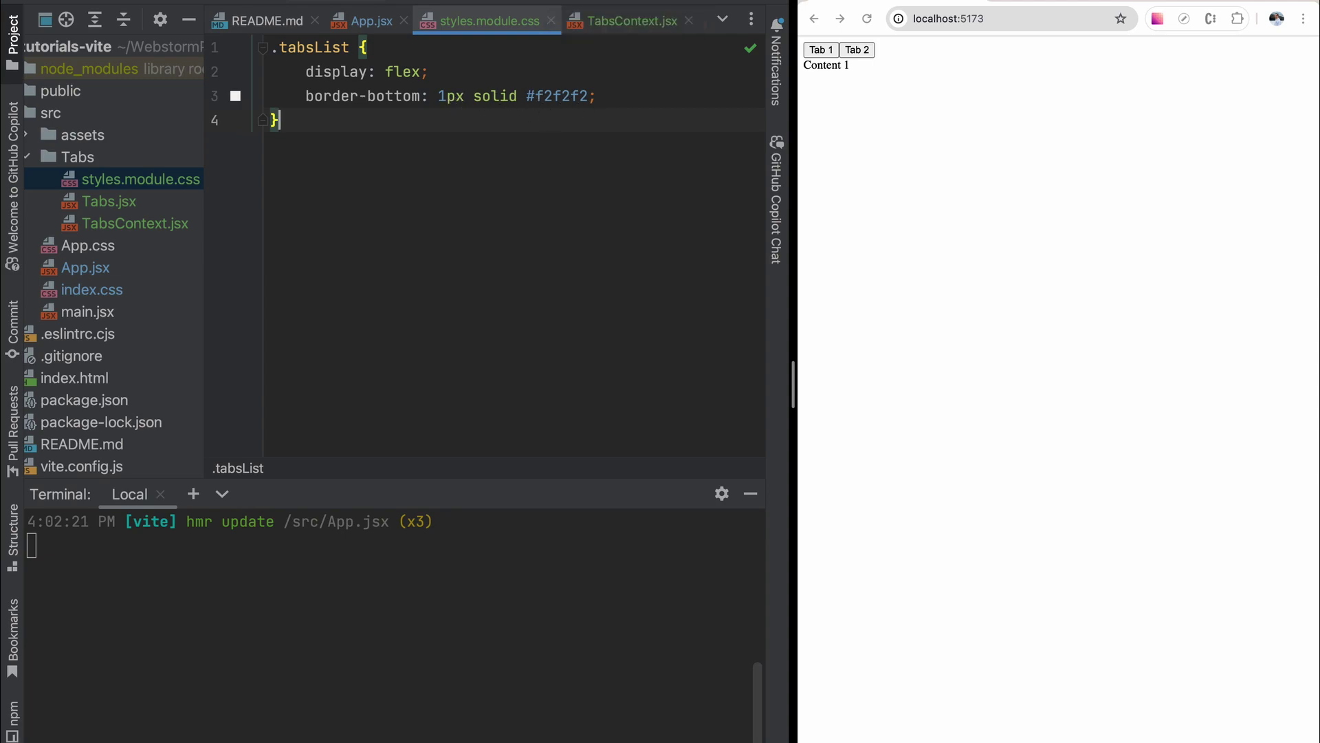
pyautogui.write('.tab {     padding: 10px 15px;     cursor: pointer;     border: 1px solid #f2f2f2;     background: #f2f2f26b;     border-radius: 8px 8px 0 0;     position: relative;     top: 1px;     color: #242424; }')
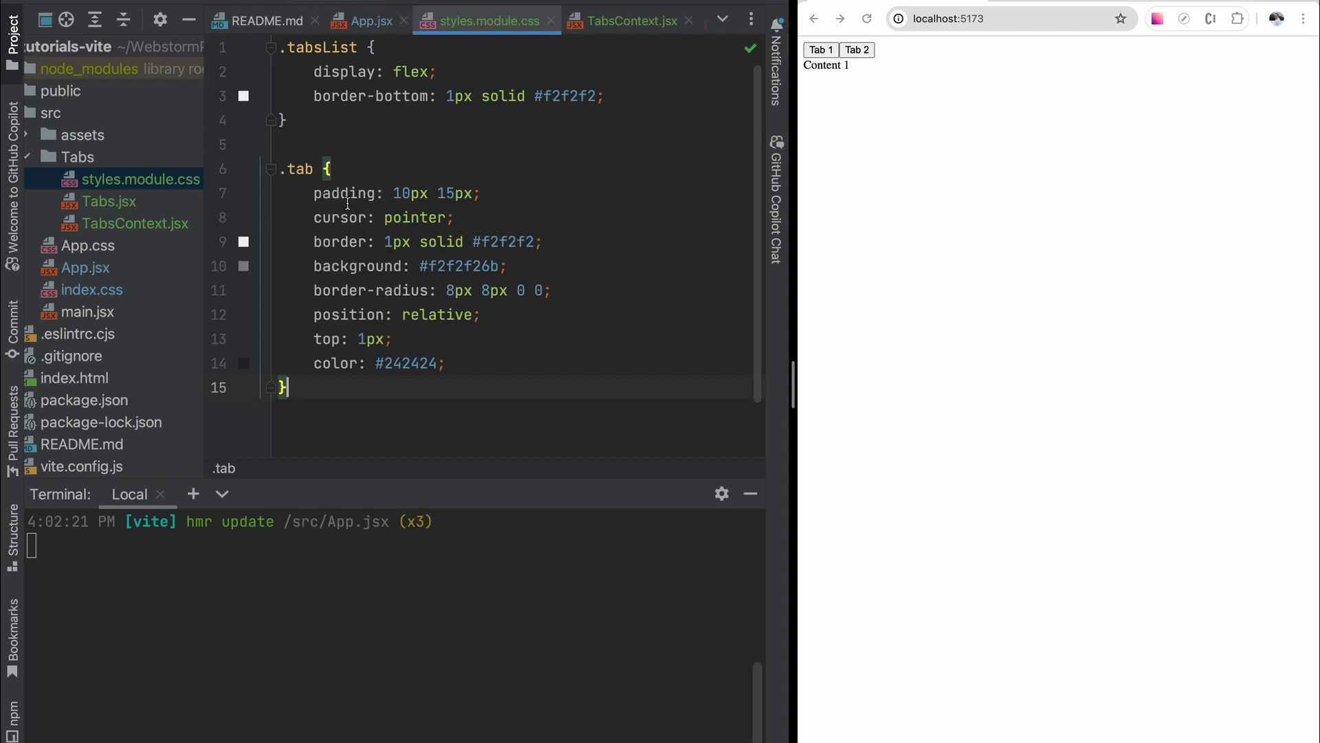
pyautogui.doubleClick(109, 202)
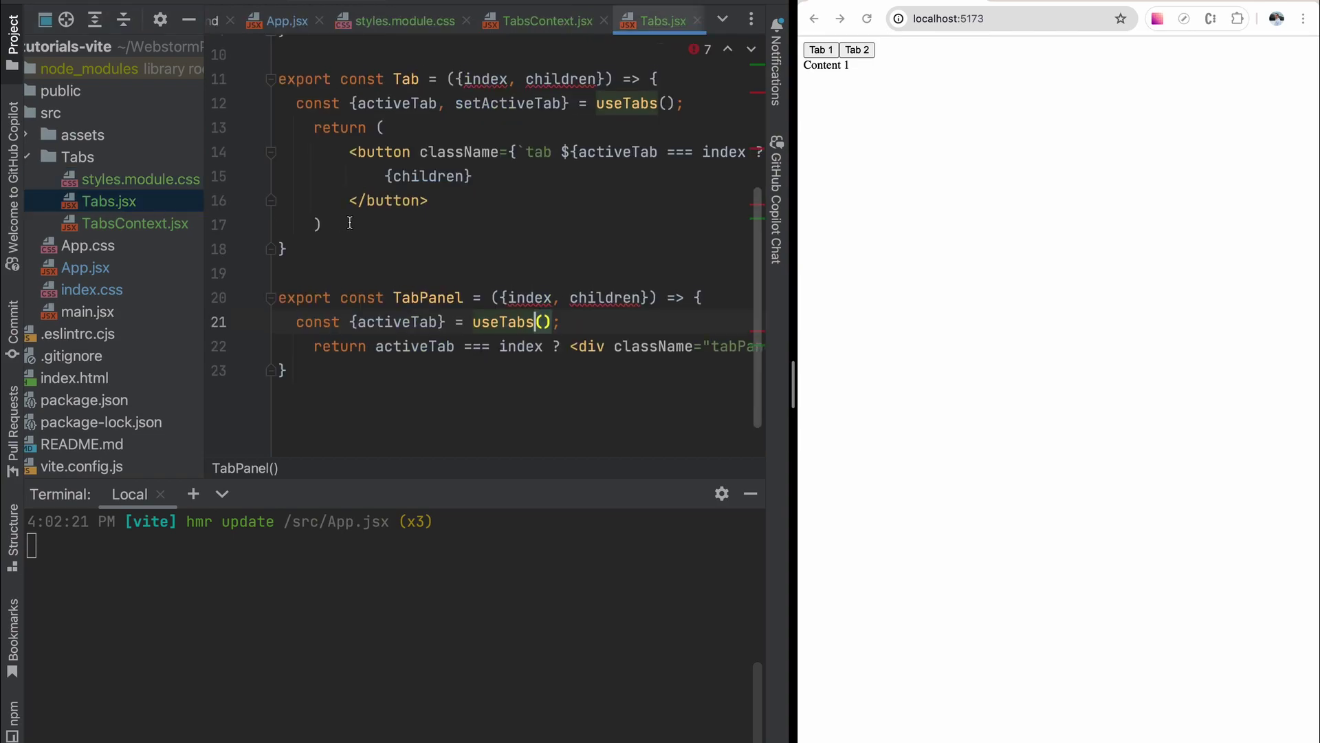
pyautogui.doubleClick(538, 154)
pyautogui.scroll(5, 539, 156)
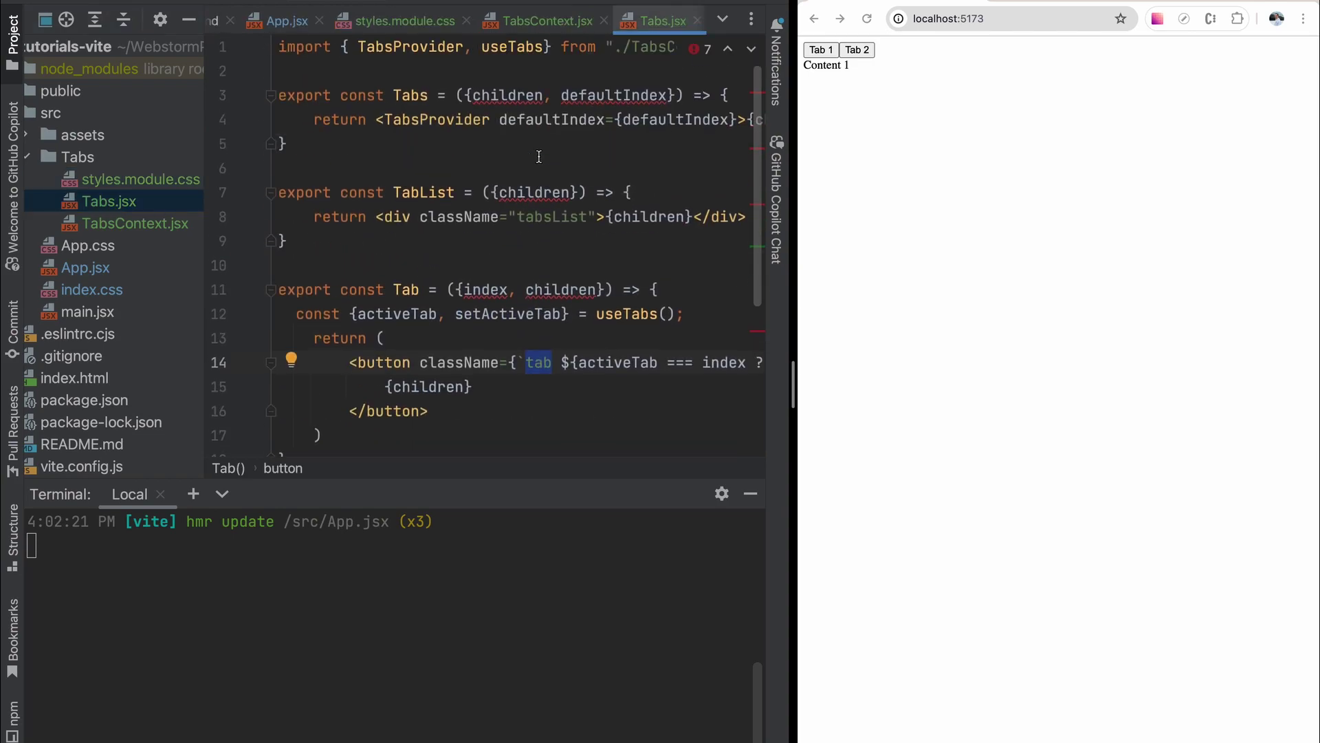
pyautogui.hotkey('ctrl', 'Tab')
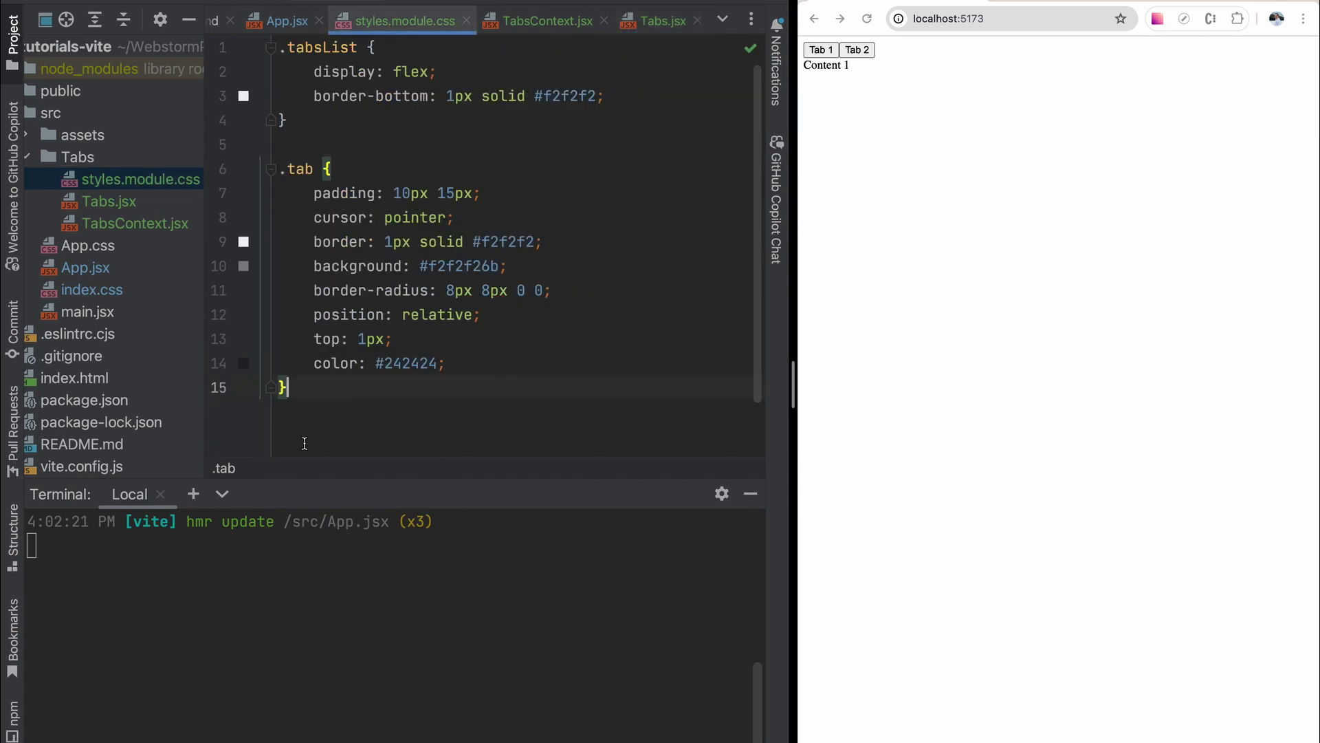
# Step: Add the .activeTab and .tabPanel rule blocks below the tab rule
pyautogui.press('Return')
pyautogui.press('Return')
pyautogui.write('.activeTab {     background: #fff;     border-bottom: 1px solid #fff; }')
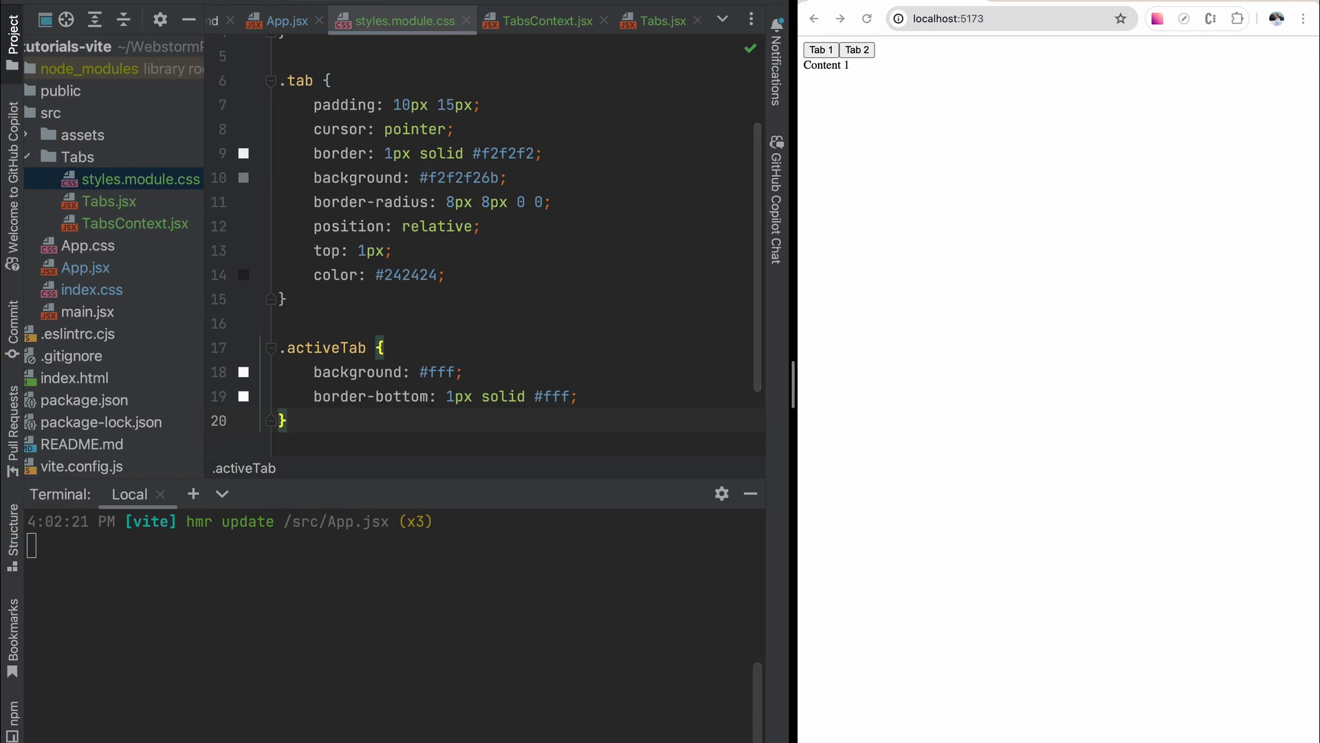
pyautogui.press('Return')
pyautogui.press('Return')
pyautogui.write('.tabPanel {     padding: 10px;     min-width: 750px; }')
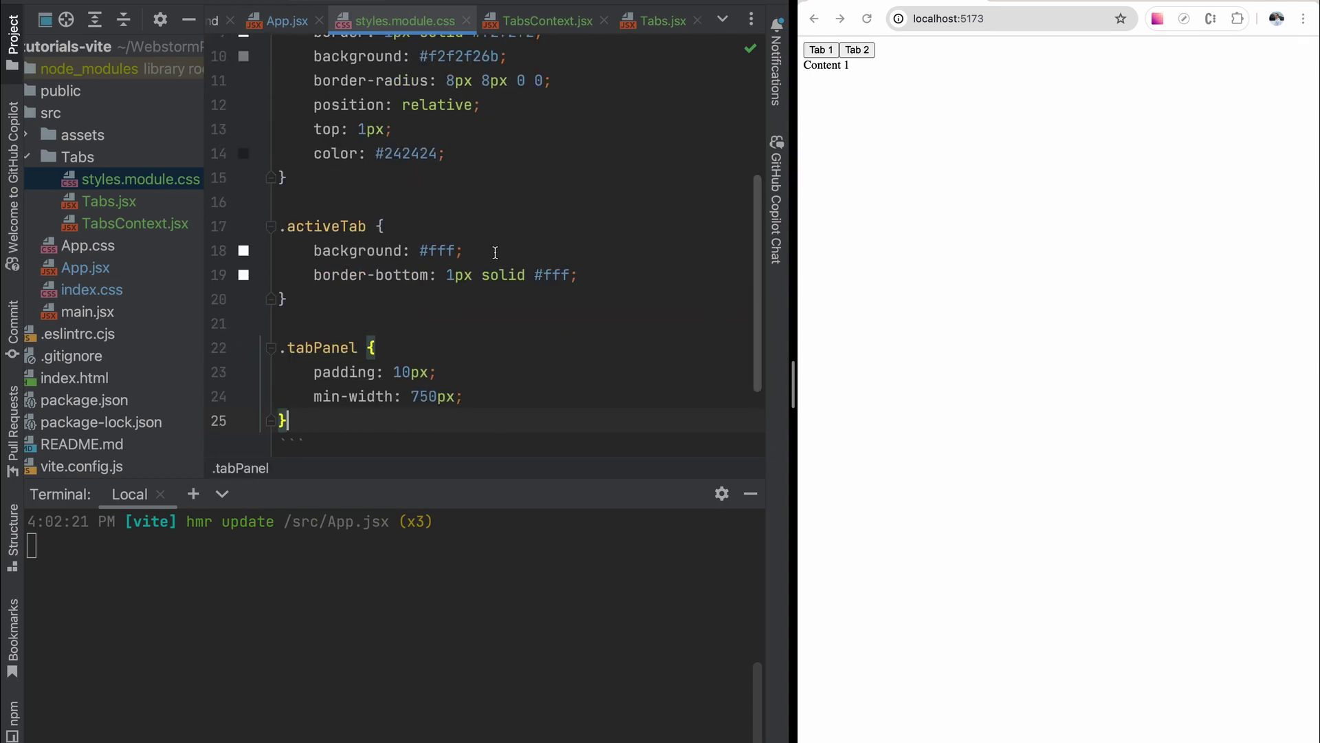
# Step: Import styles from './styles.module.css' and set the tab list class to styles.tabsList
pyautogui.click(113, 207)
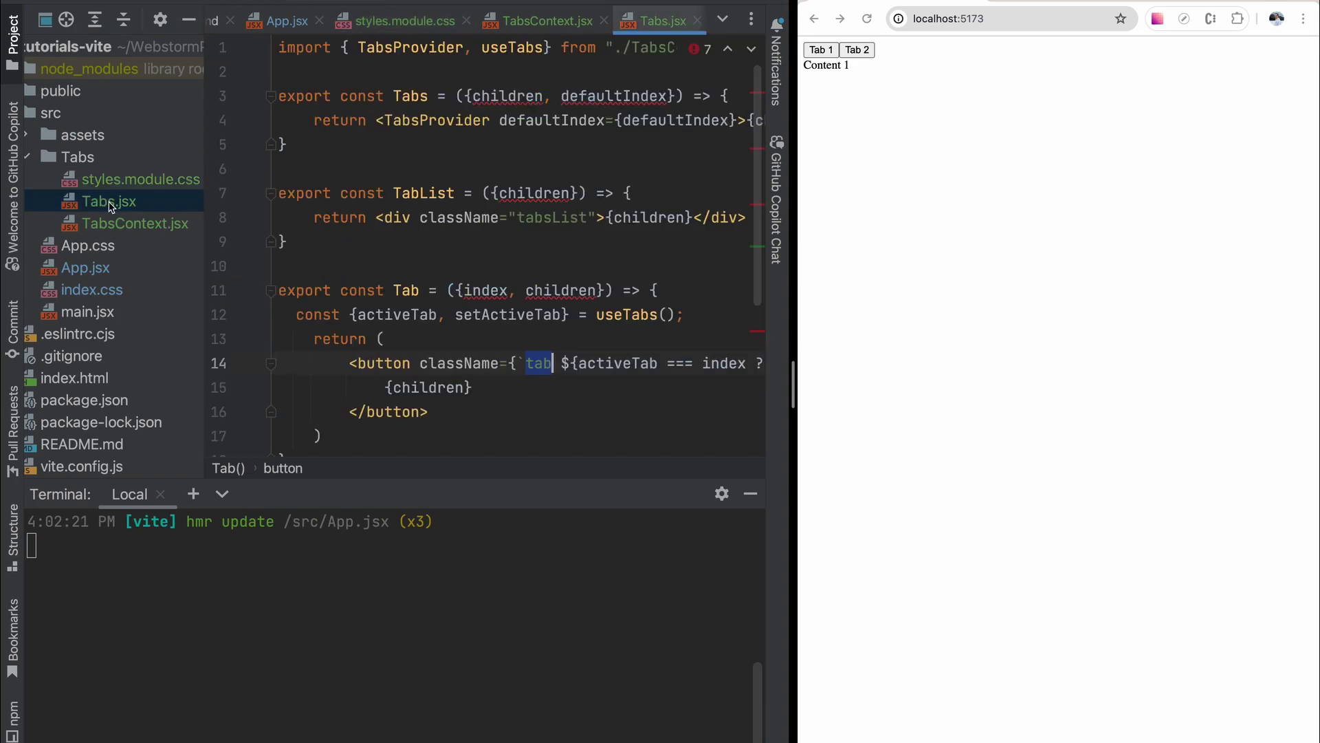
pyautogui.click(355, 74)
pyautogui.write('import styl')
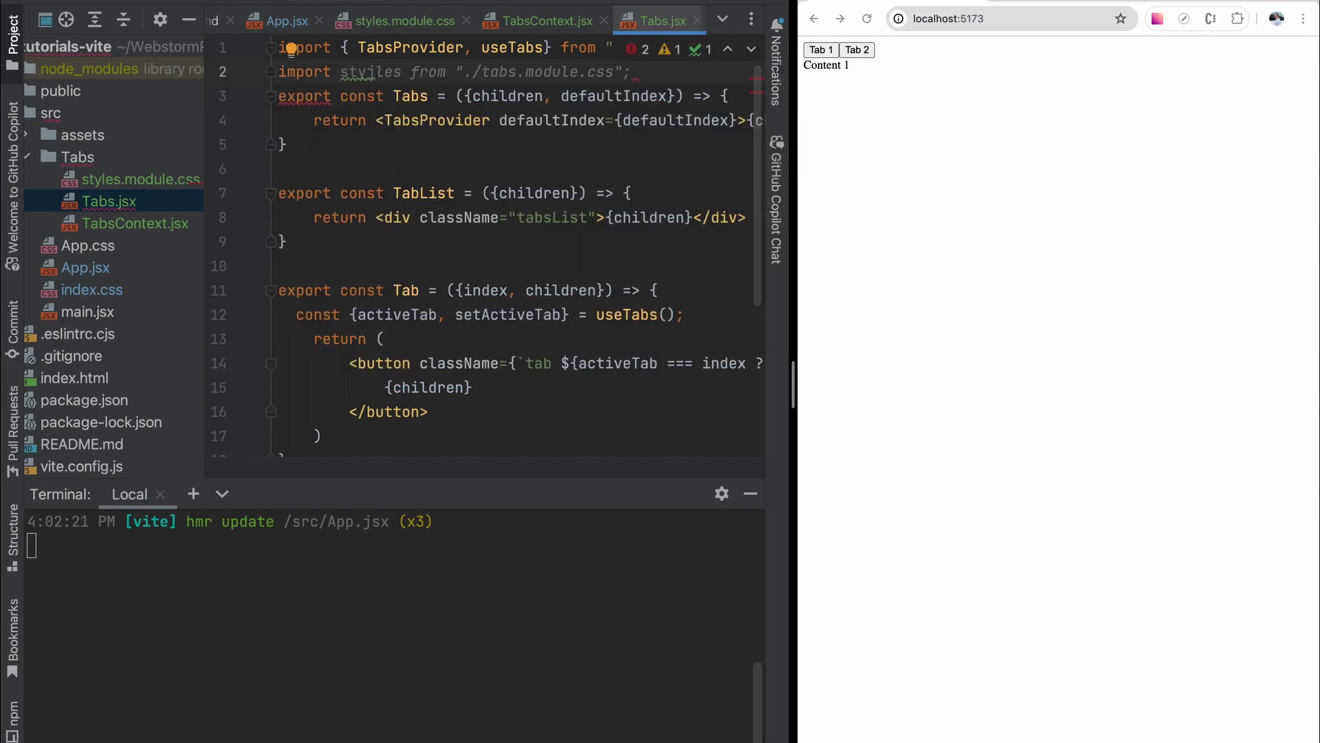
pyautogui.write('es from "./styles.module.css";')
pyautogui.press('Return')
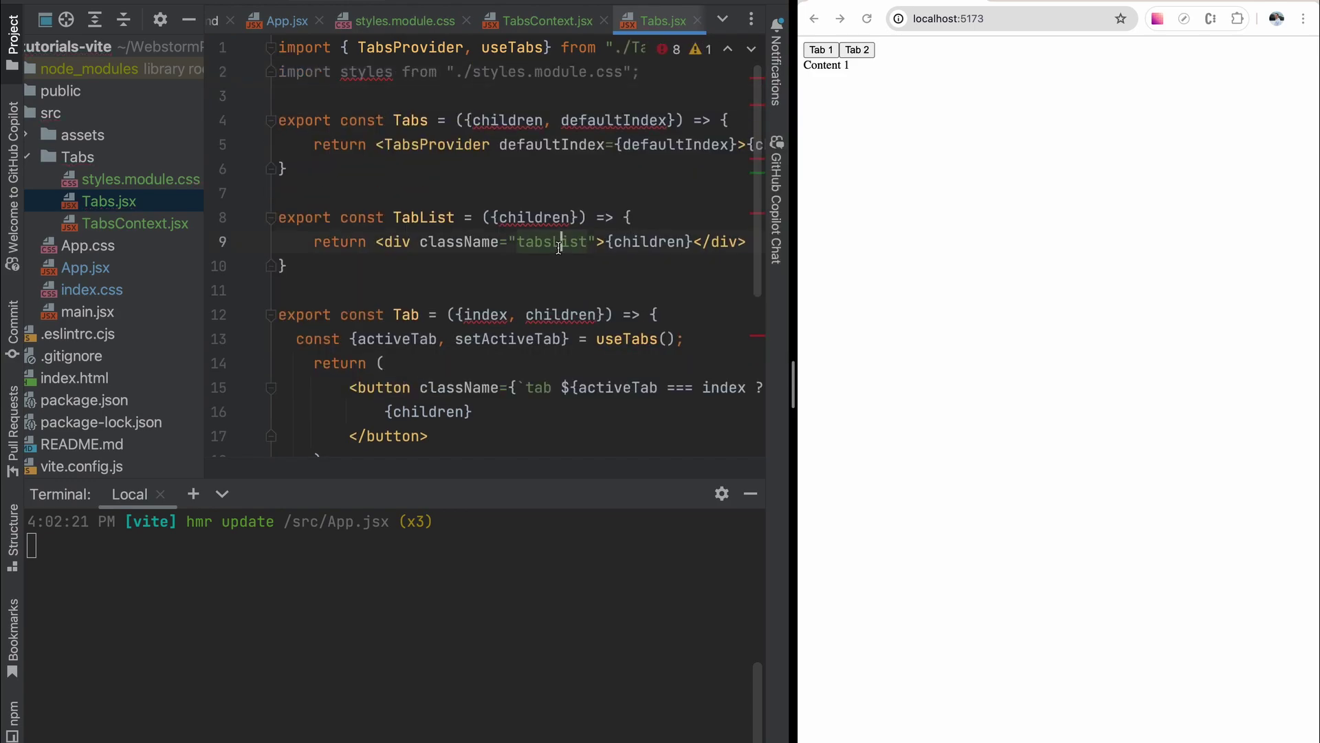
pyautogui.doubleClick(560, 245)
pyautogui.write('{styl')
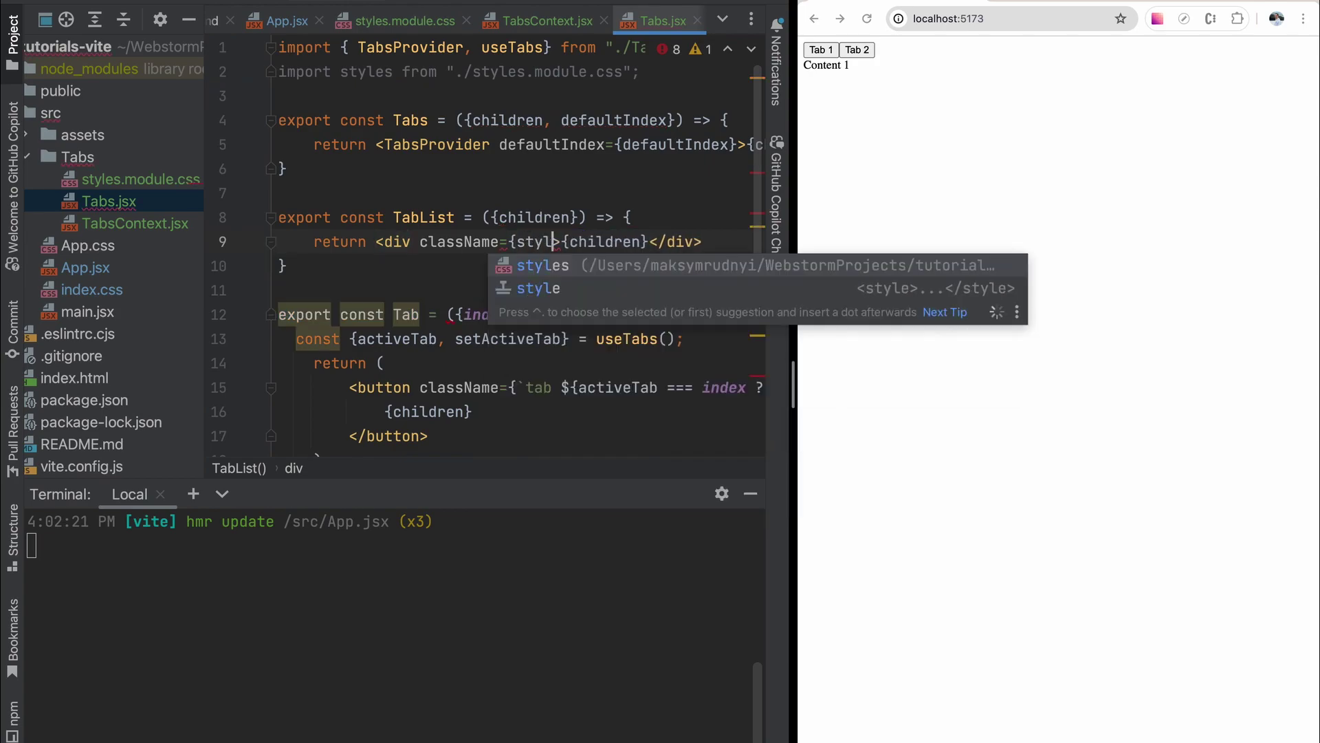
pyautogui.write('es.t')
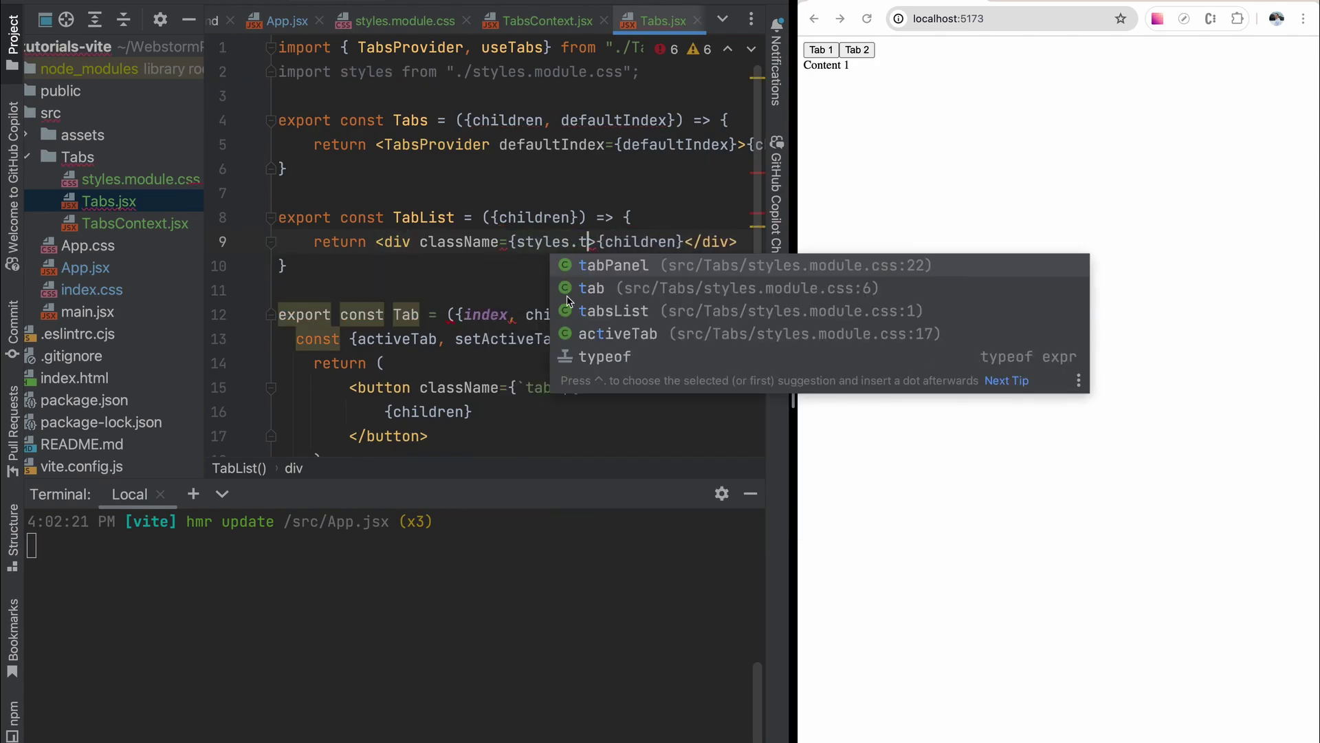
pyautogui.press('Down')
pyautogui.press('Down')
pyautogui.press('Return')
pyautogui.scroll(-1, 617, 315)
# Step: Switch tab, active and panel classes to styles.tab, styles.activeTab and styles.tabPanel
pyautogui.doubleClick(538, 312)
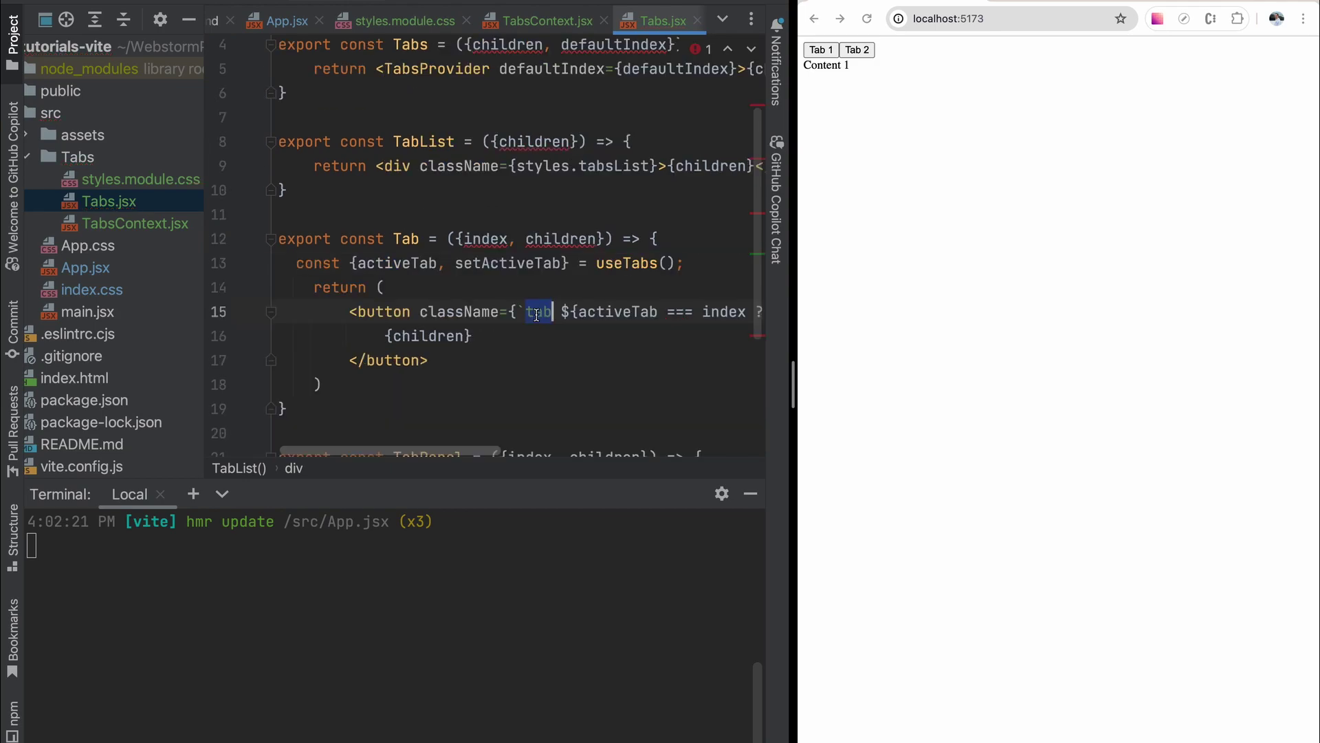
pyautogui.write('${styles.tab')
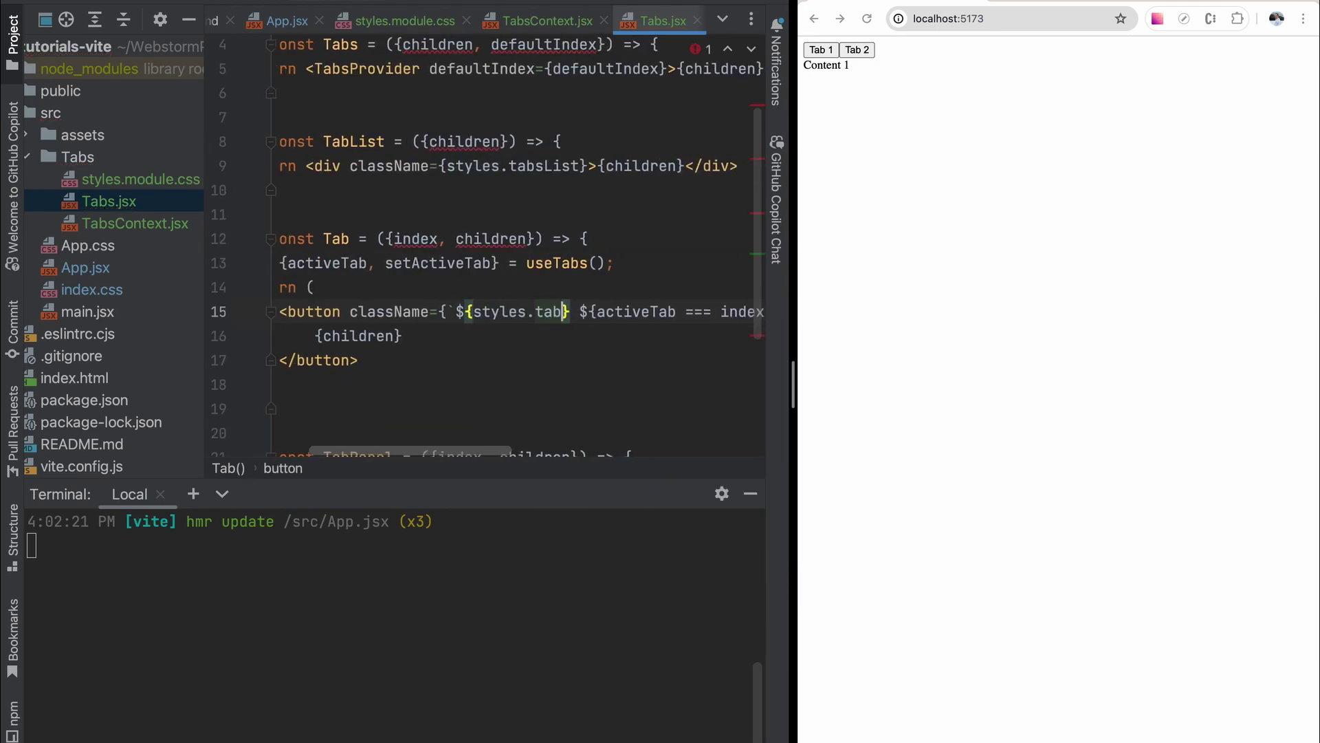
pyautogui.hscroll(3, 635, 312)
pyautogui.doubleClick(693, 312)
pyautogui.press('BackSpace')
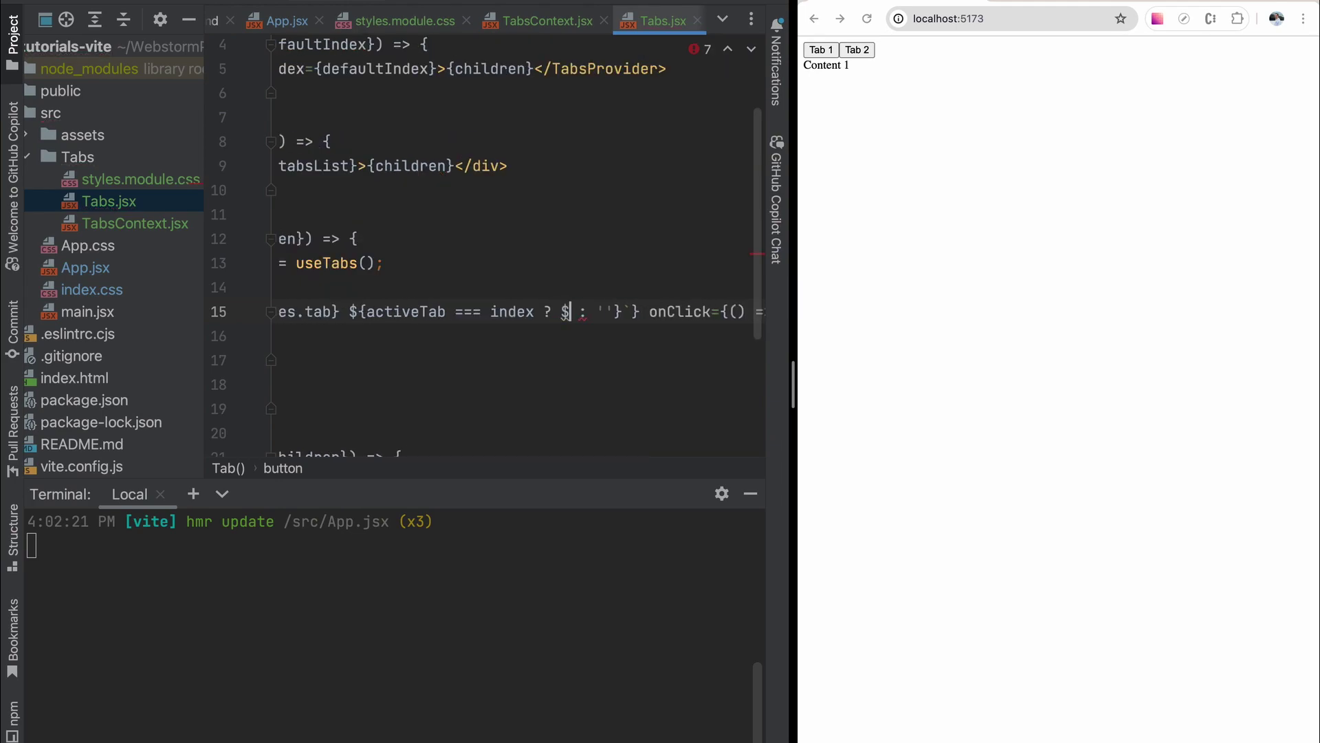
pyautogui.write('`${styles.a')
pyautogui.press('Tab')
pyautogui.hscroll(3, 558, 395)
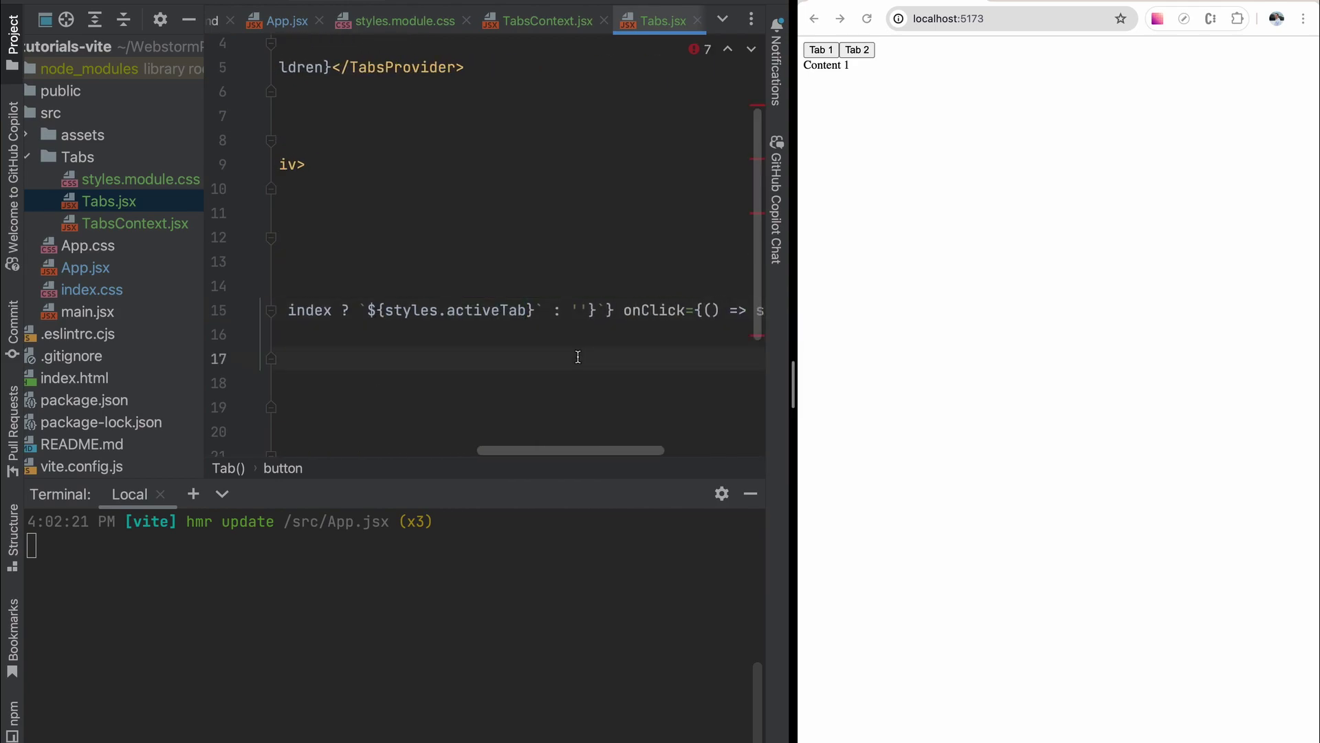
pyautogui.hscroll(3, 578, 356)
pyautogui.hscroll(-6, 579, 357)
pyautogui.scroll(-3, 578, 357)
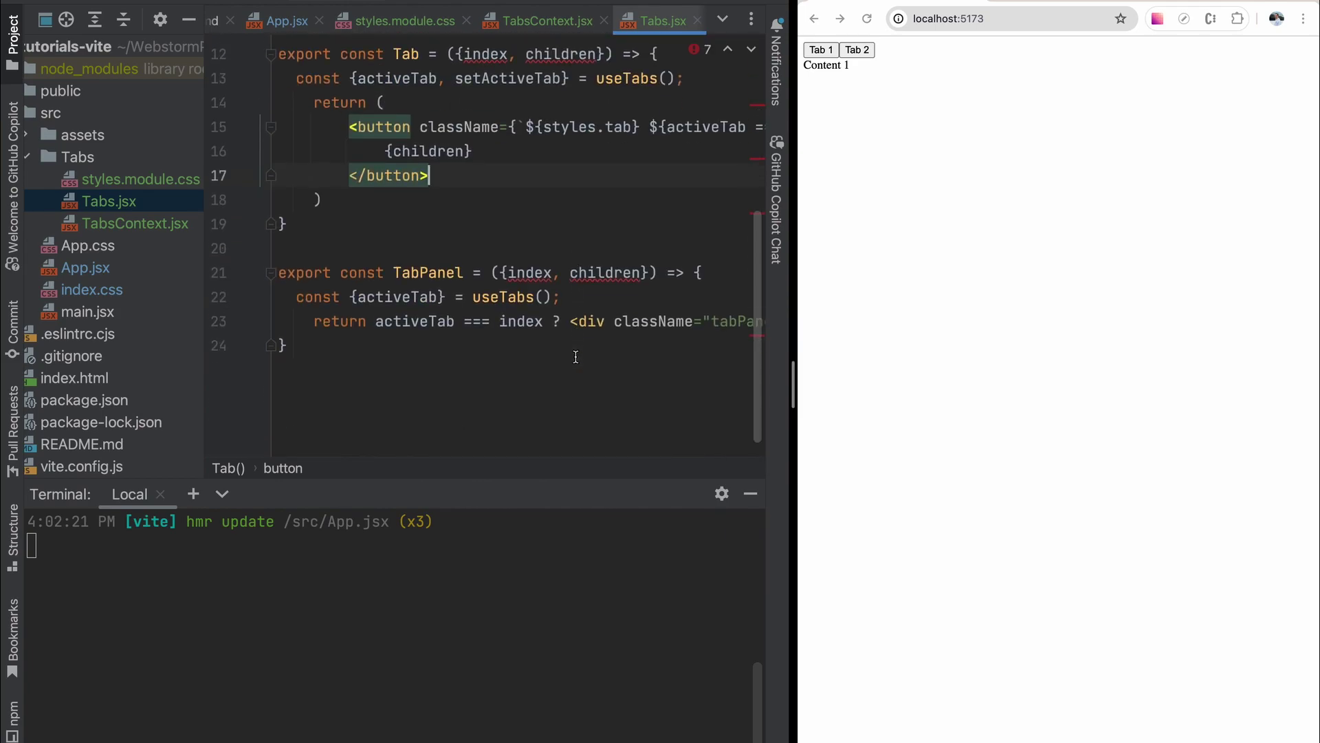
pyautogui.scroll(-1, 576, 357)
pyautogui.hscroll(4, 575, 358)
pyautogui.hscroll(2, 575, 357)
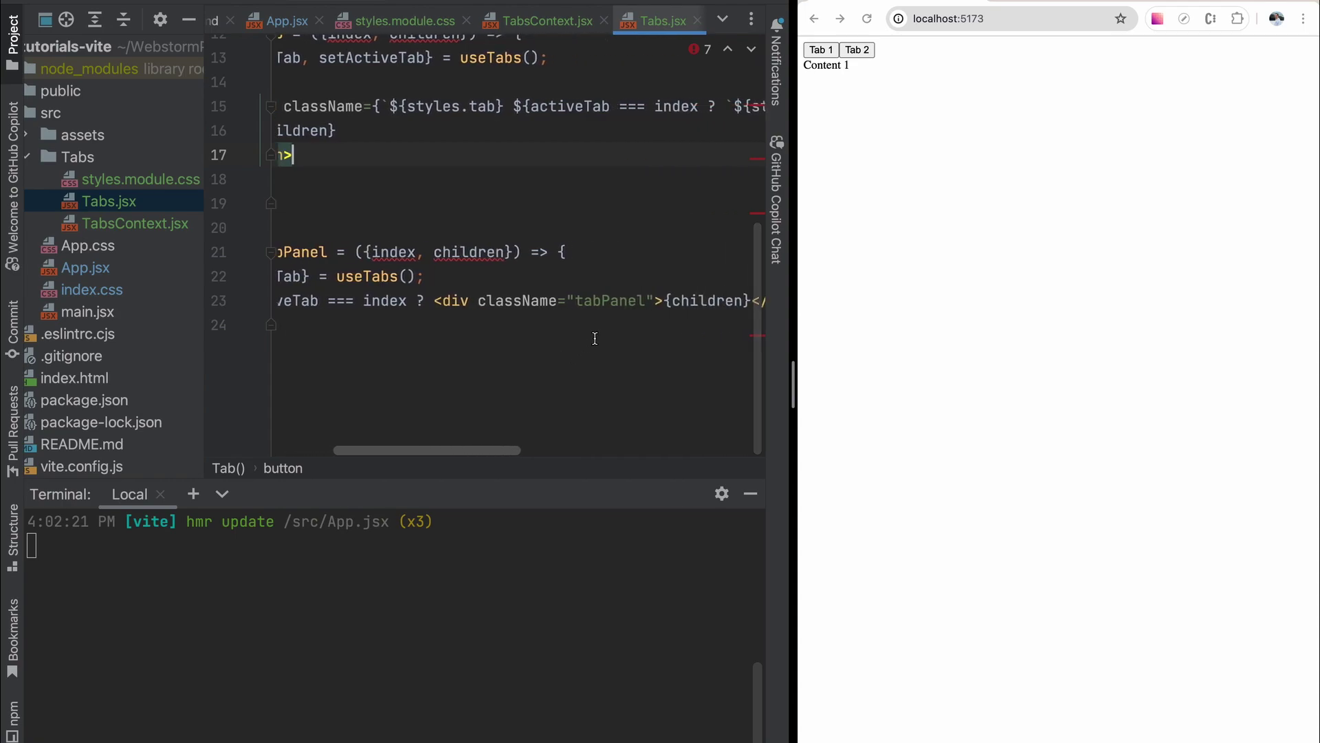
pyautogui.doubleClick(609, 301)
pyautogui.press('BackSpace')
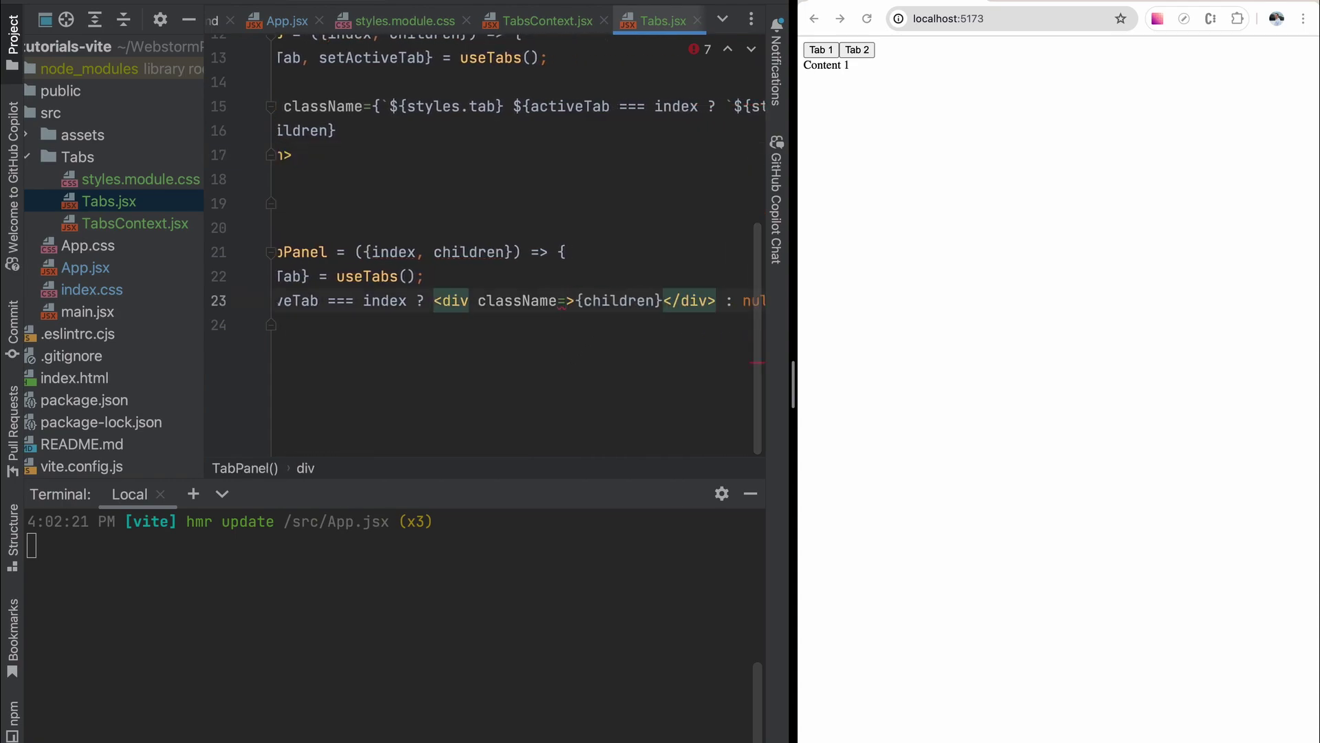
pyautogui.write('{styles.t')
pyautogui.press('Return')
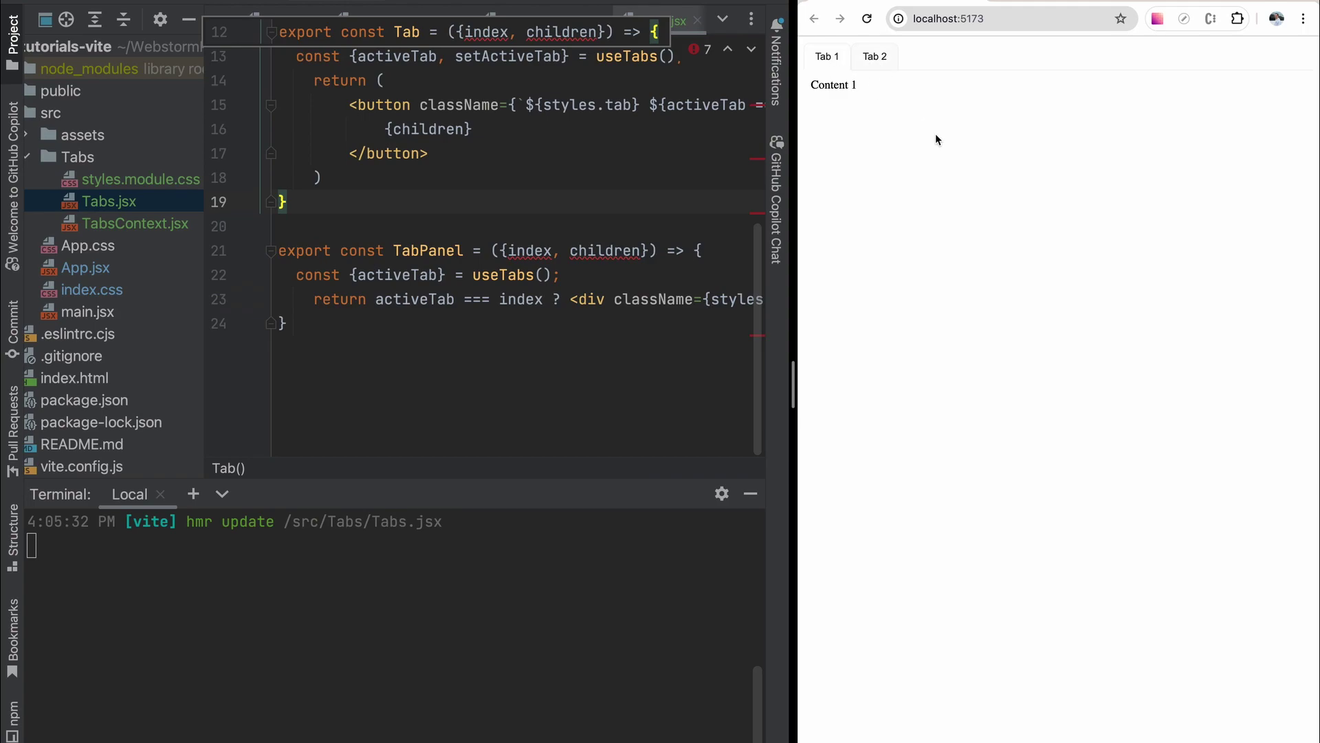
pyautogui.hotkey('ctrl', '+')
pyautogui.hotkey('ctrl', '+')
pyautogui.hotkey('ctrl', '+')
pyautogui.hotkey('ctrl', '+')
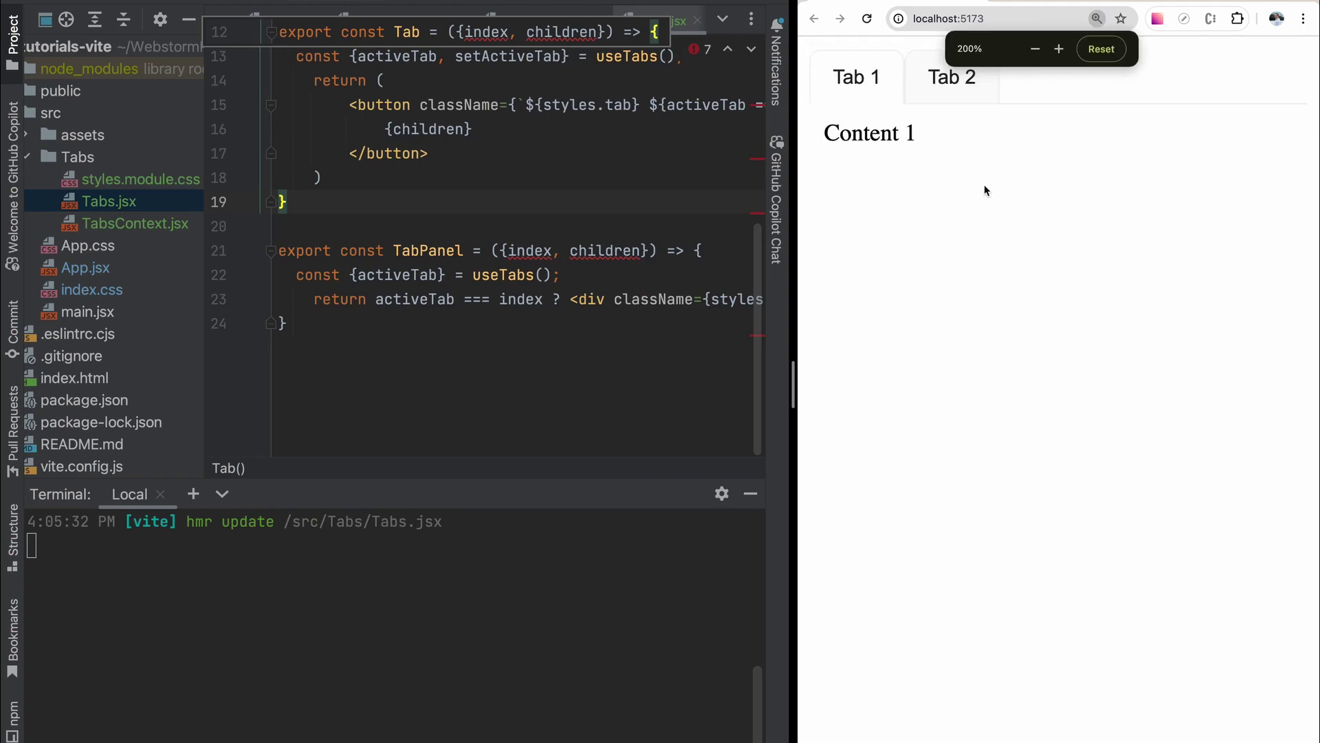